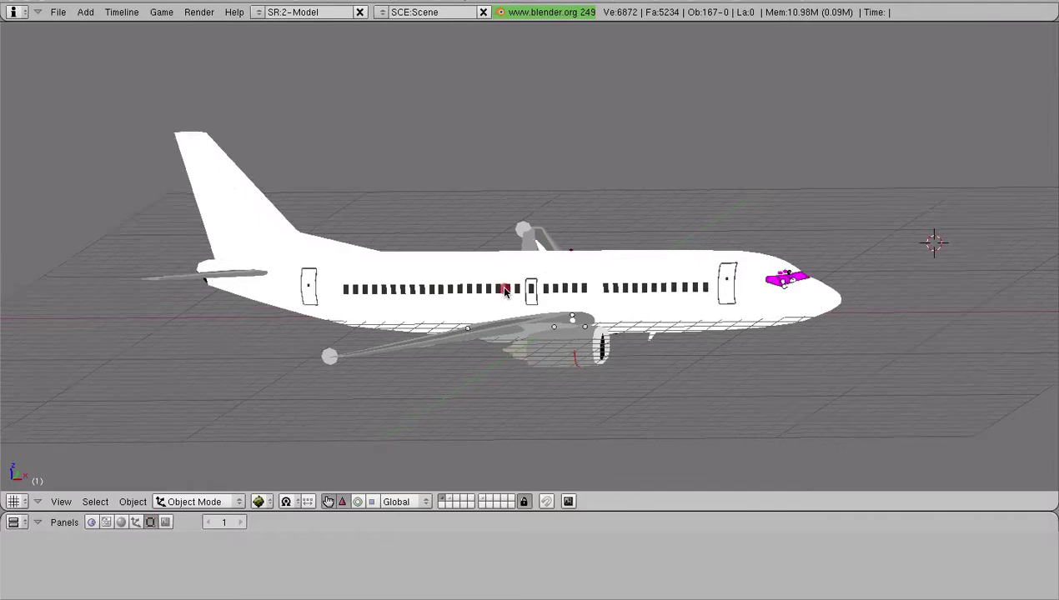
- Look over the blank aircraft model and examine the Lufthansa Boeing 737-500 reference photo in Google Chrome
{"action": "middle_click_drag", "start_coordinate": [505, 290], "coordinate": [946, 291]}
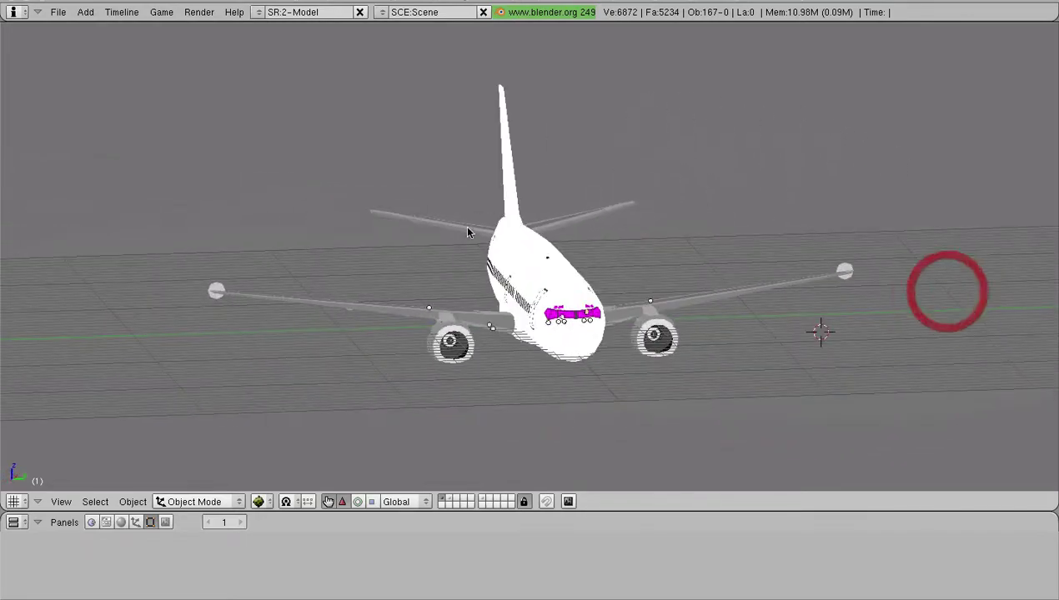
{"action": "middle_click_drag", "start_coordinate": [468, 233], "coordinate": [654, 248]}
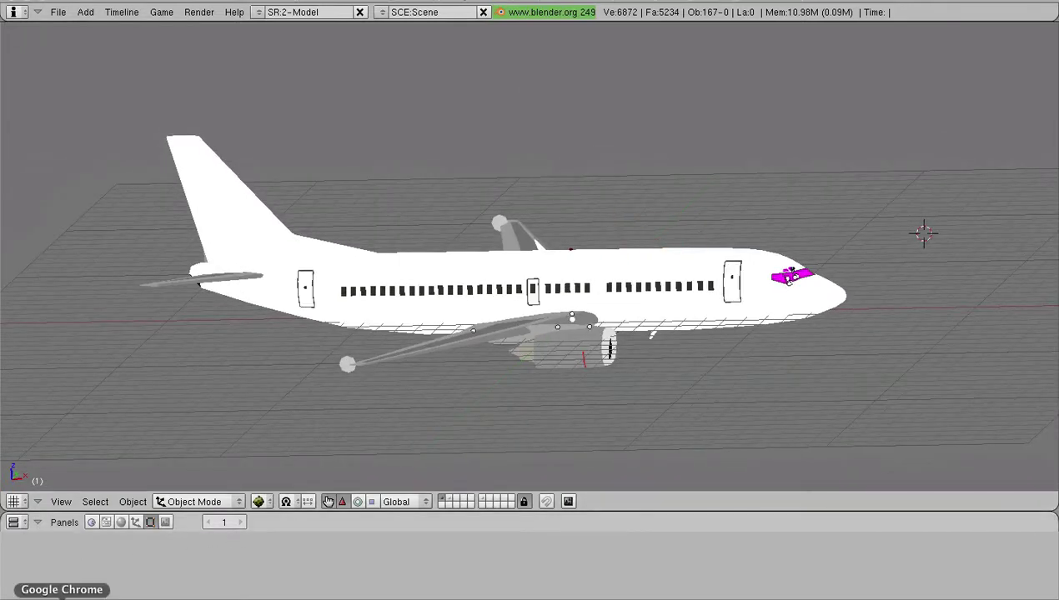
{"action": "left_click", "coordinate": [61, 597]}
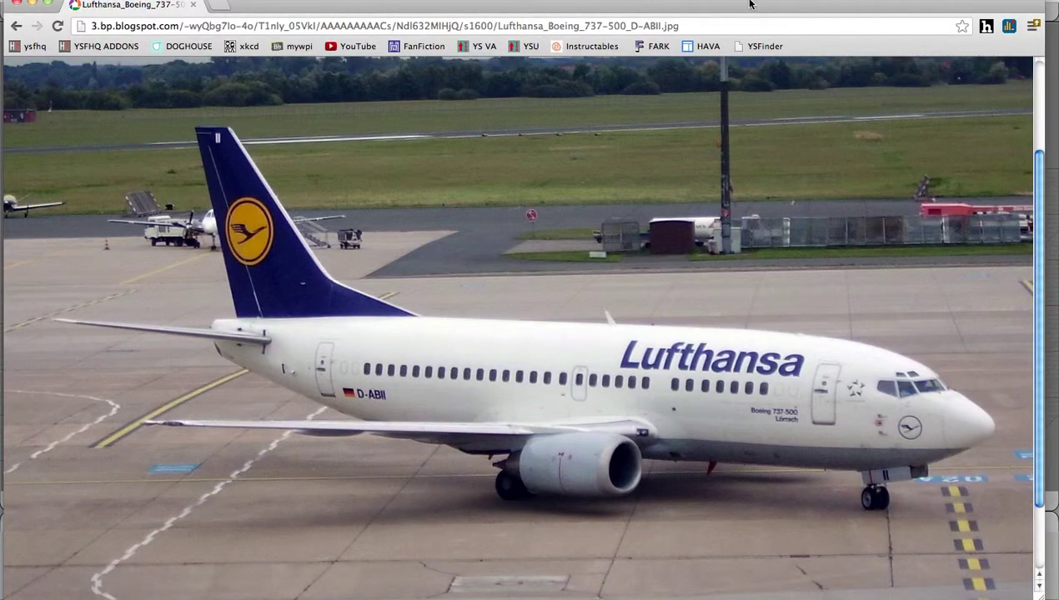
{"action": "left_click_drag", "start_coordinate": [743, 3], "coordinate": [746, 2]}
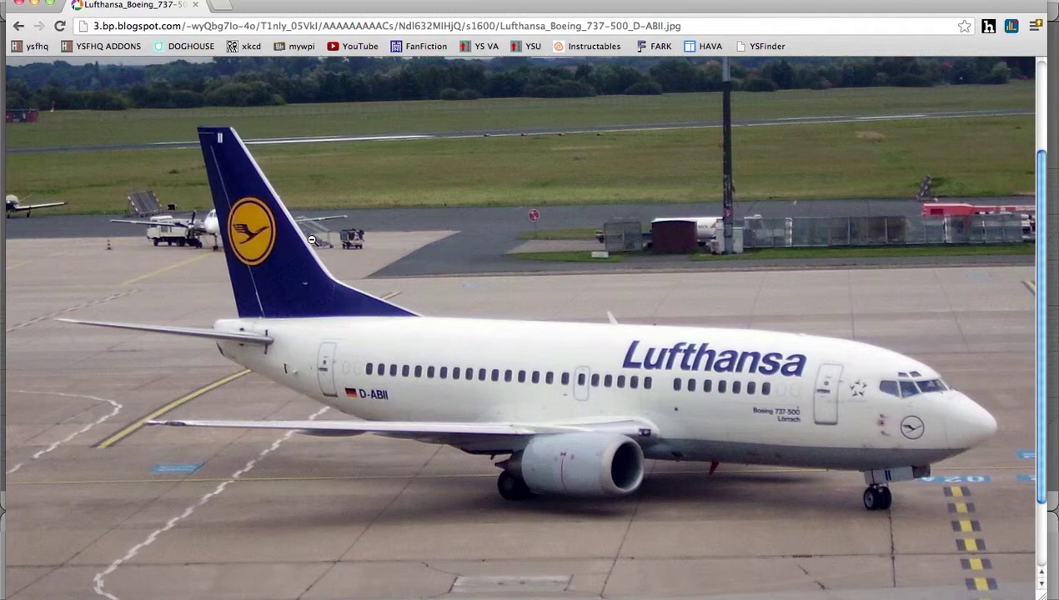
{"action": "left_click", "coordinate": [1053, 89]}
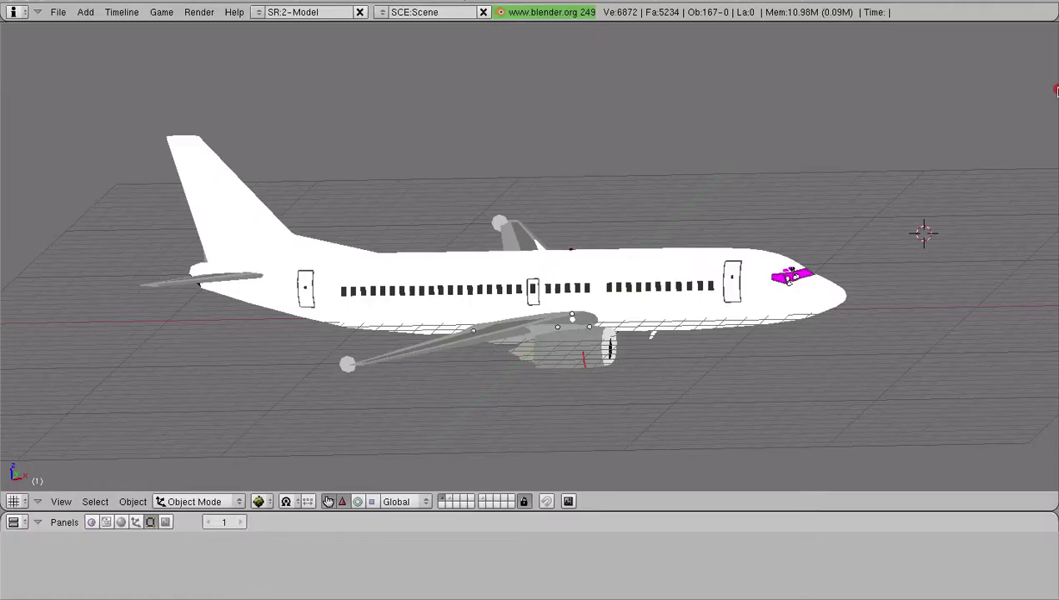
- Start saving the Blender model under a new name and go up to the parent 737 folder
{"action": "left_click", "coordinate": [57, 11]}
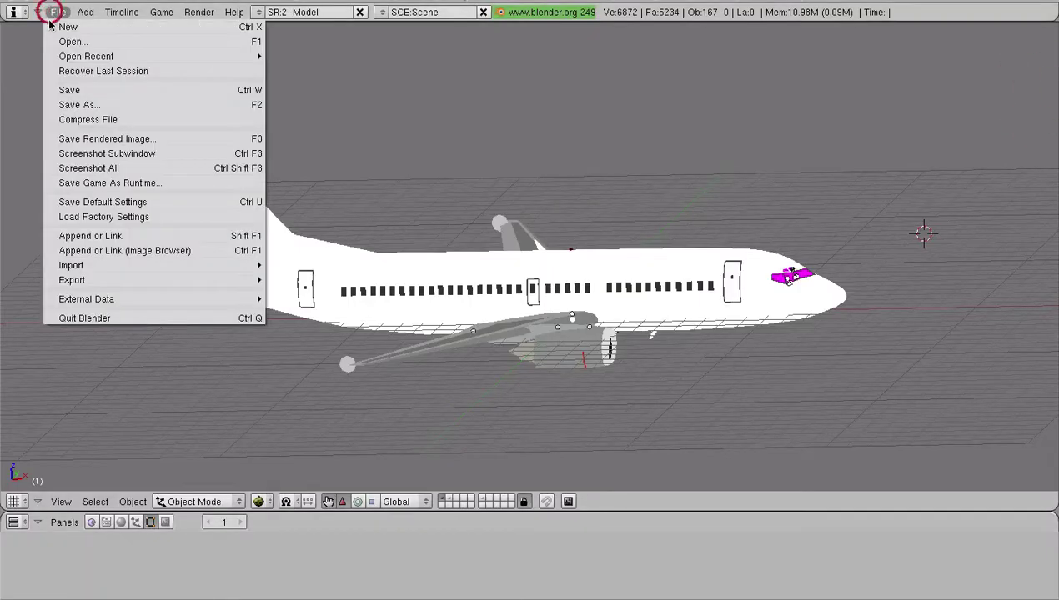
{"action": "left_click", "coordinate": [81, 100]}
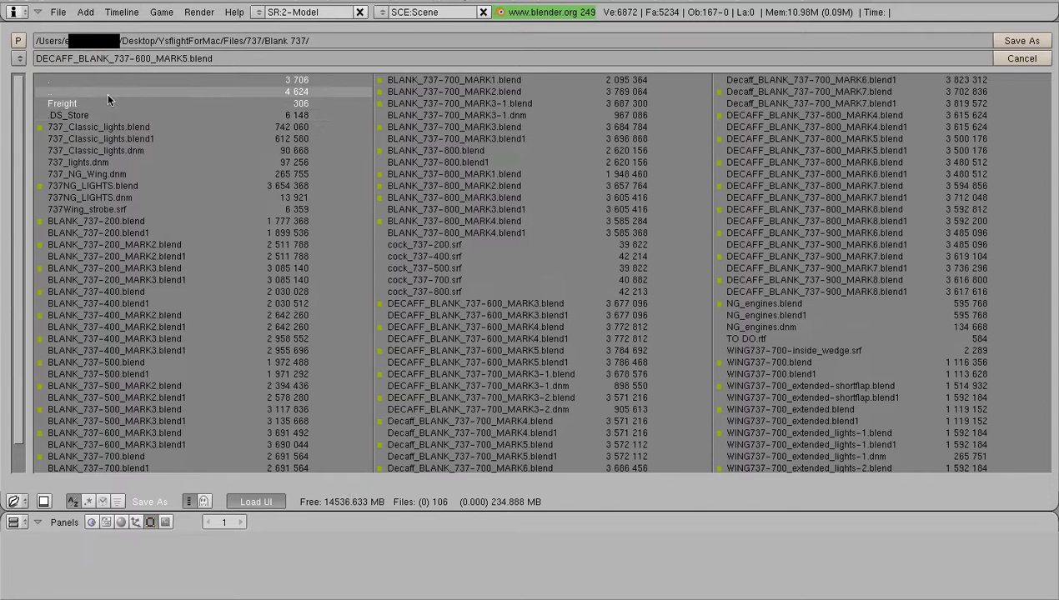
{"action": "left_click", "coordinate": [107, 94]}
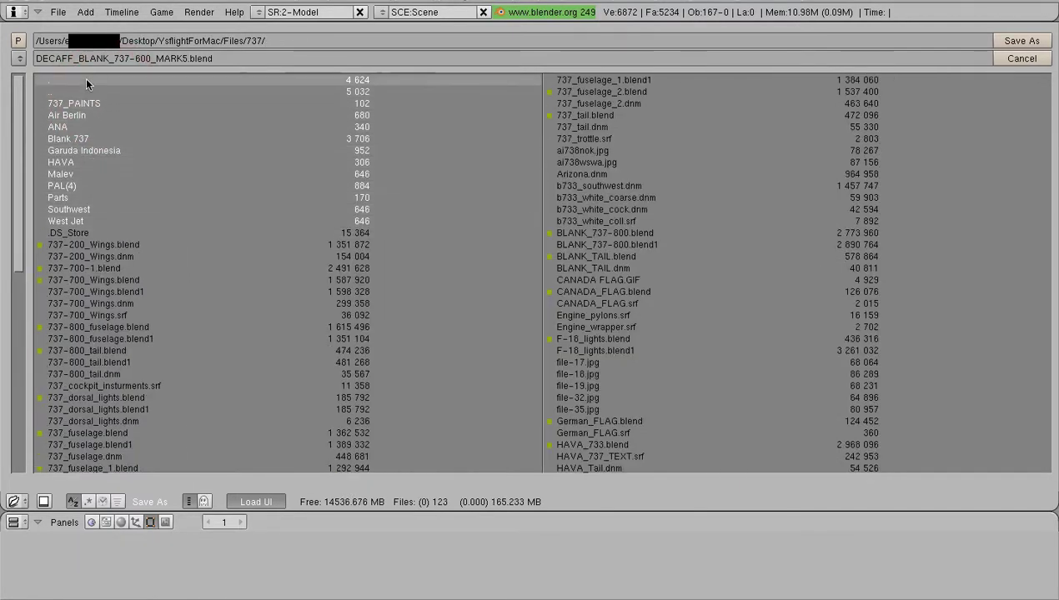
- Change the file name's prefix to mixed-case "Decaff"
{"action": "left_click", "coordinate": [68, 58]}
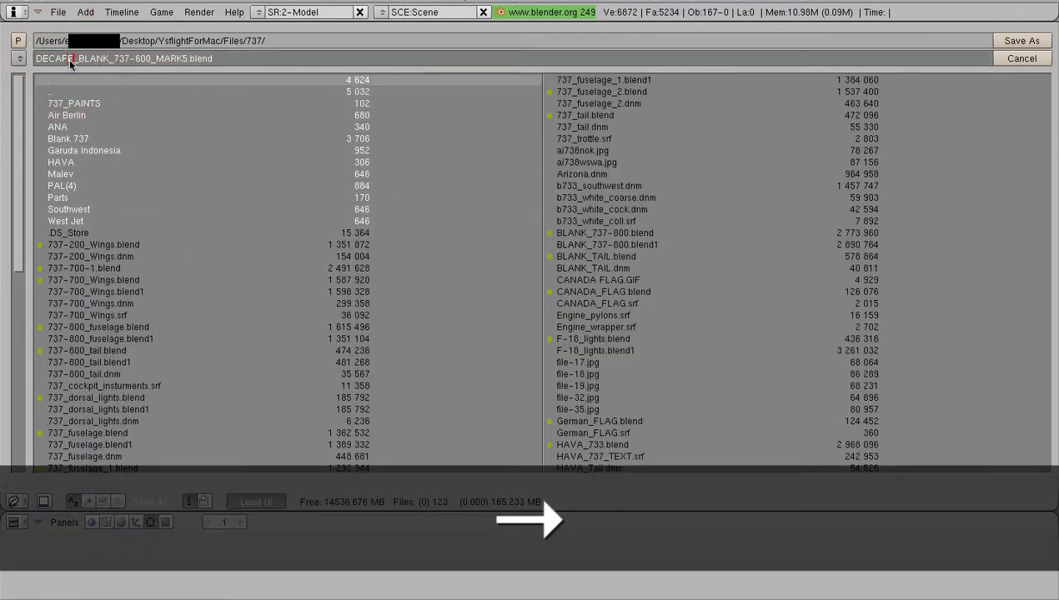
{"action": "key", "text": "BackSpace"}
{"action": "key", "text": "BackSpace"}
{"action": "key", "text": "BackSpace"}
{"action": "key", "text": "BackSpace"}
{"action": "key", "text": "BackSpace"}
{"action": "type", "text": "ecaff"}
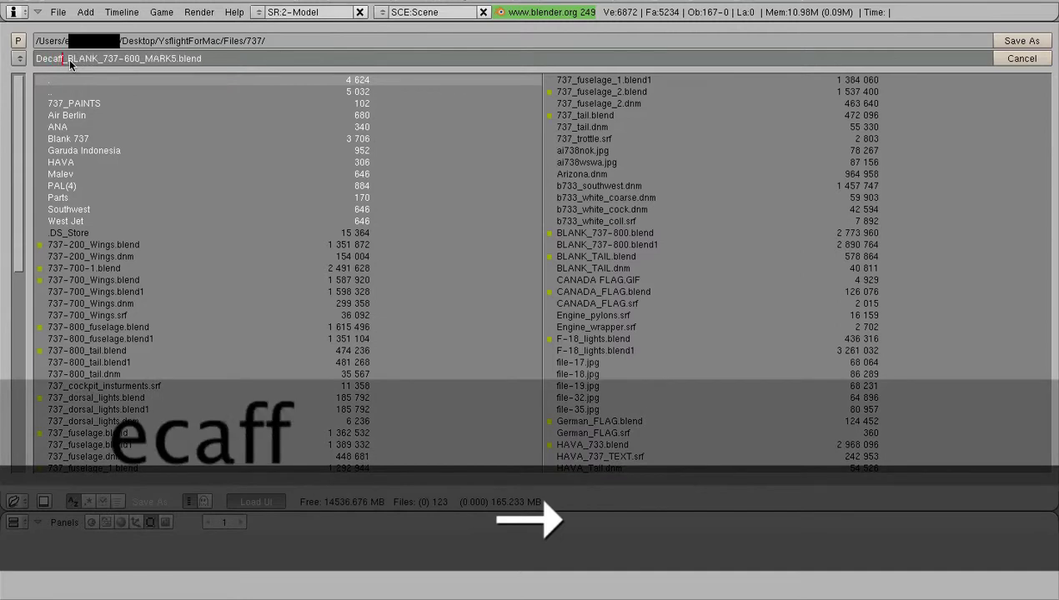
- Replace BLANK with Lufthansa in the file name and save the model as Decaff_Lufthansa_737-600_MARK5.blend
{"action": "left_click", "coordinate": [99, 66]}
{"action": "key", "text": "BackSpace"}
{"action": "key", "text": "BackSpace"}
{"action": "key", "text": "BackSpace"}
{"action": "key", "text": "BackSpace"}
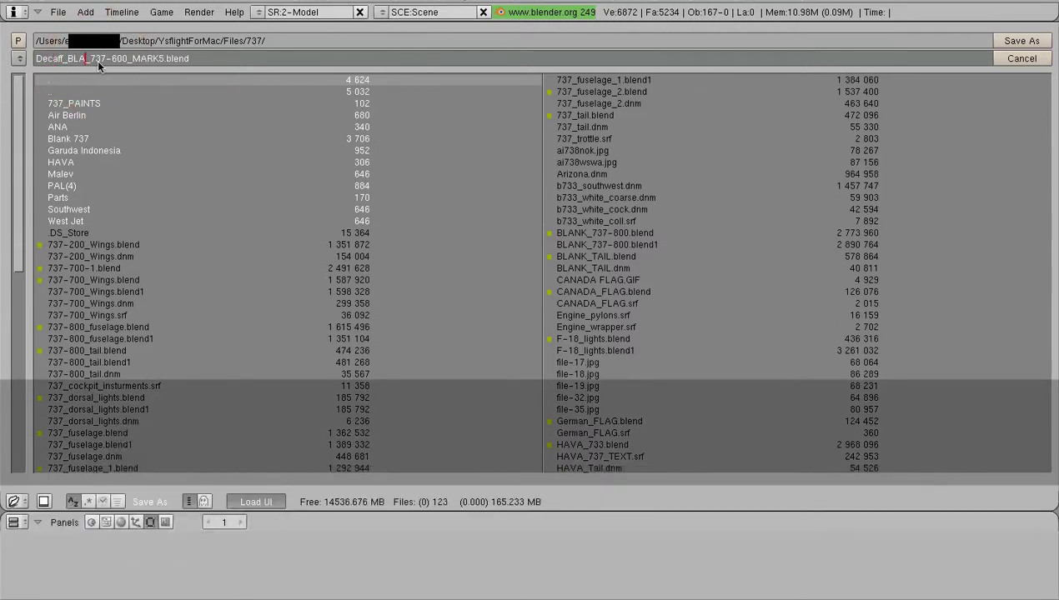
{"action": "key", "text": "BackSpace"}
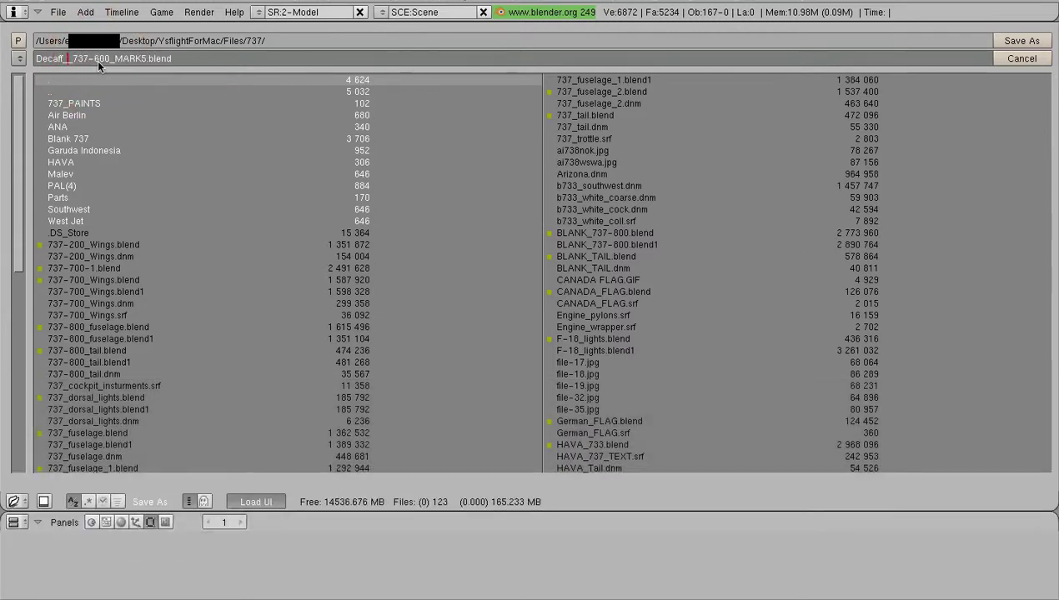
{"action": "type", "text": "Luft"}
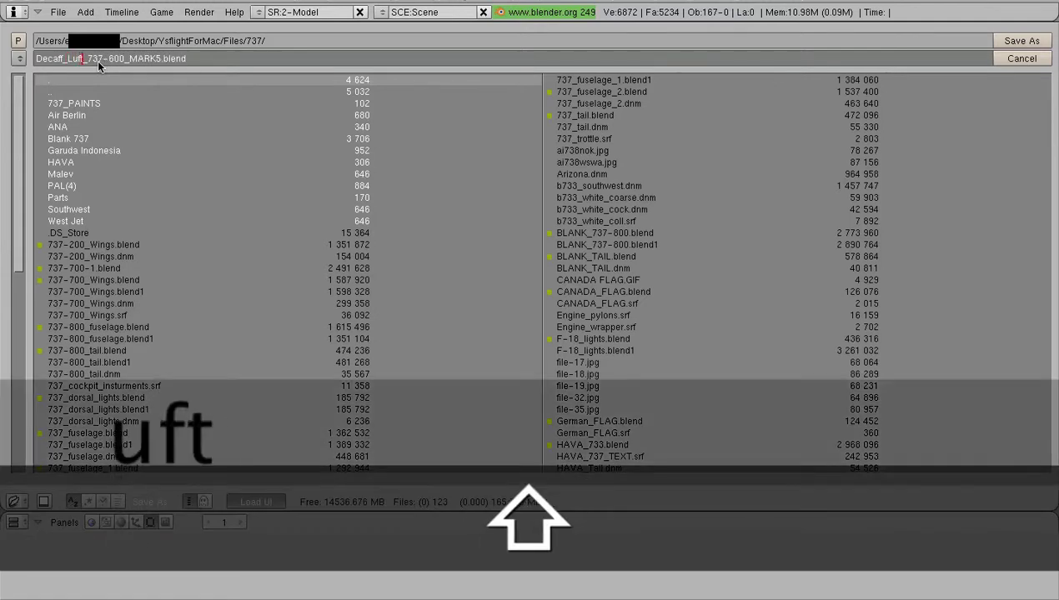
{"action": "type", "text": "hansa"}
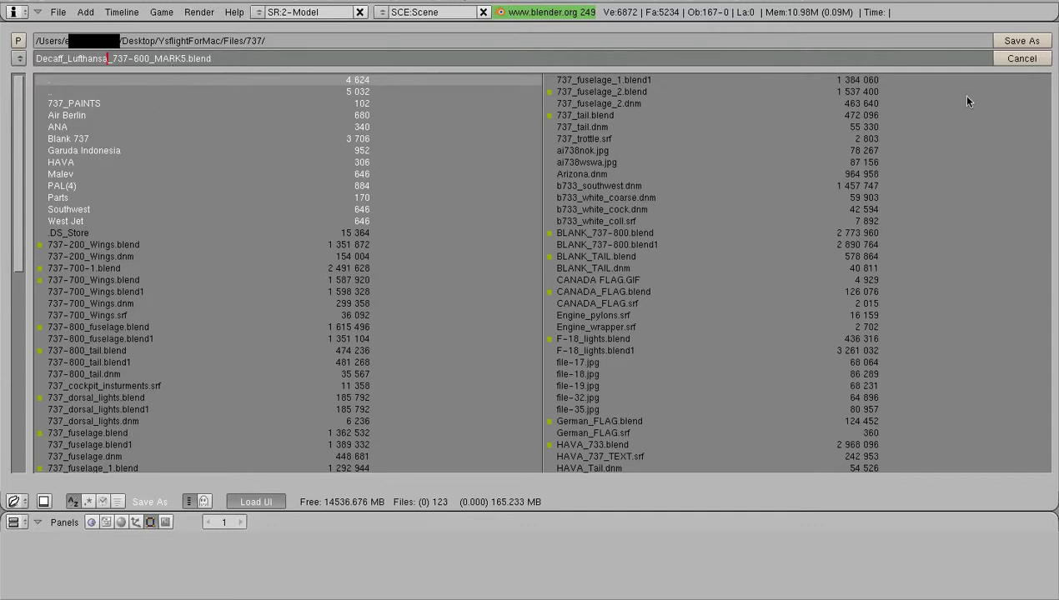
{"action": "left_click", "coordinate": [1022, 41]}
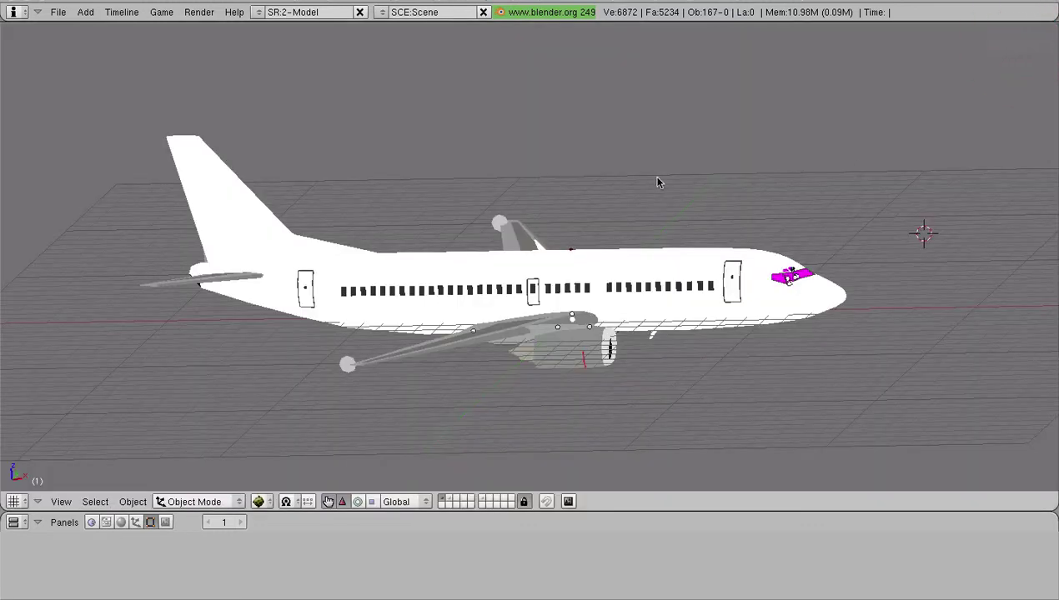
- Examine the blank white aircraft from several angles, including its fuselage, wings, engines and tail
{"action": "middle_click_drag", "start_coordinate": [519, 237], "coordinate": [549, 201], "text": "shift"}
{"action": "middle_click_drag", "start_coordinate": [497, 282], "coordinate": [547, 262]}
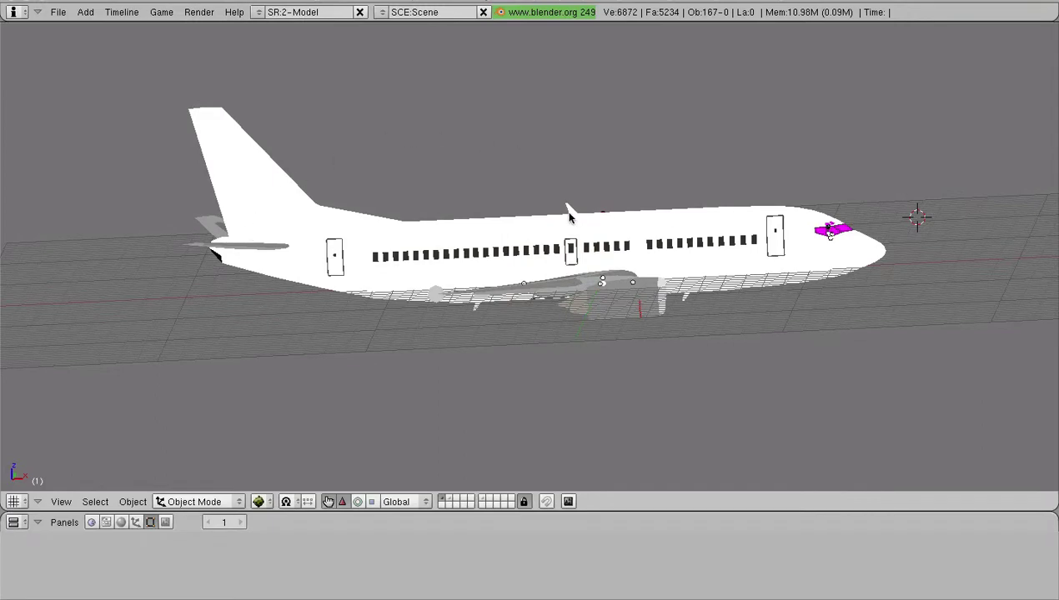
{"action": "middle_click_drag", "start_coordinate": [663, 242], "coordinate": [90, 255]}
{"action": "middle_click_drag", "start_coordinate": [338, 254], "coordinate": [680, 267]}
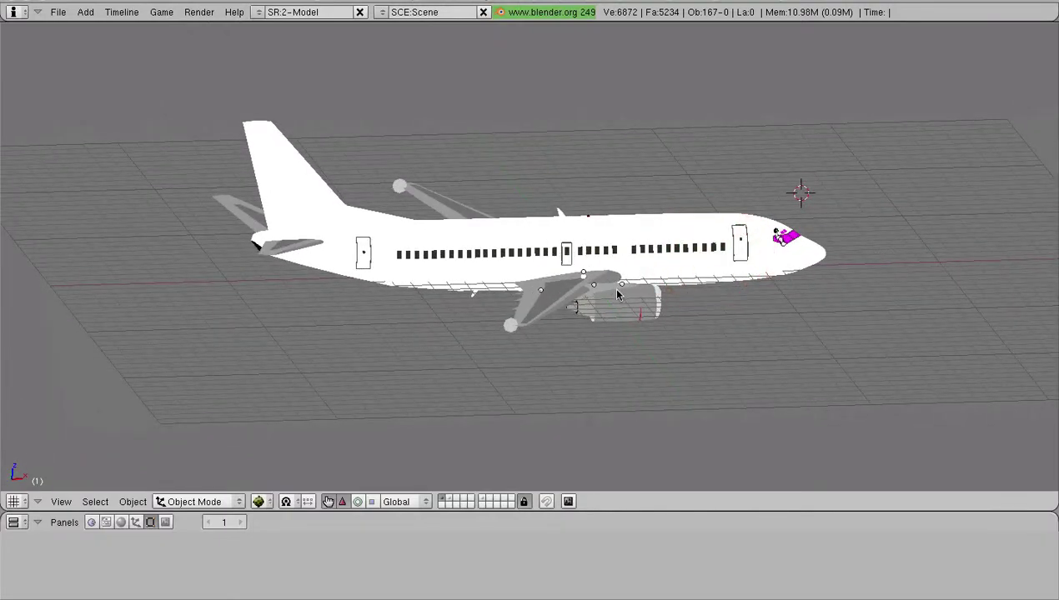
{"action": "middle_click_drag", "start_coordinate": [621, 334], "coordinate": [661, 309]}
{"action": "middle_click_drag", "start_coordinate": [427, 307], "coordinate": [442, 327]}
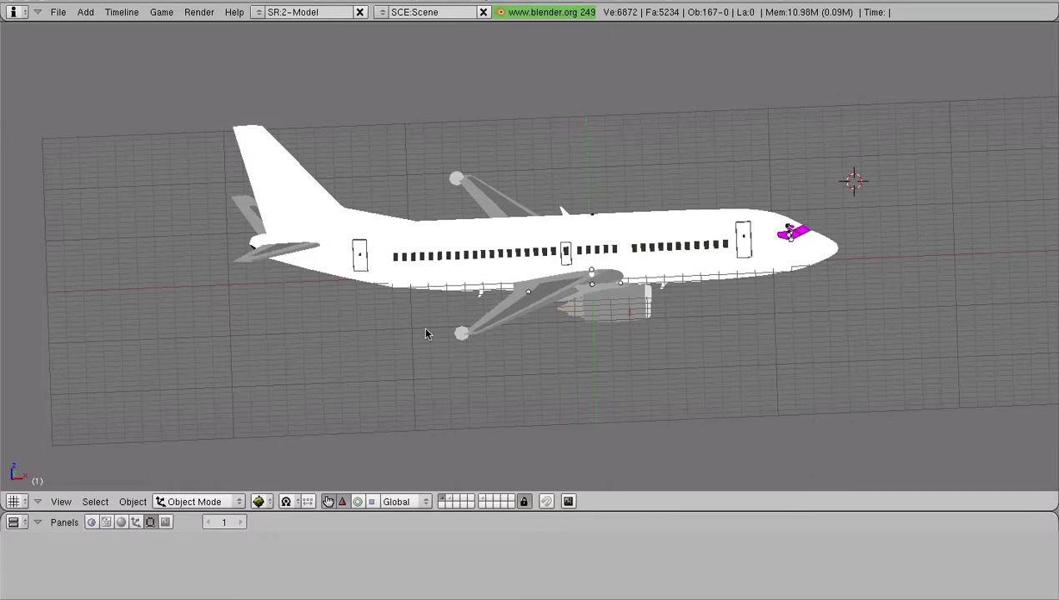
{"action": "middle_click_drag", "start_coordinate": [425, 334], "coordinate": [468, 333]}
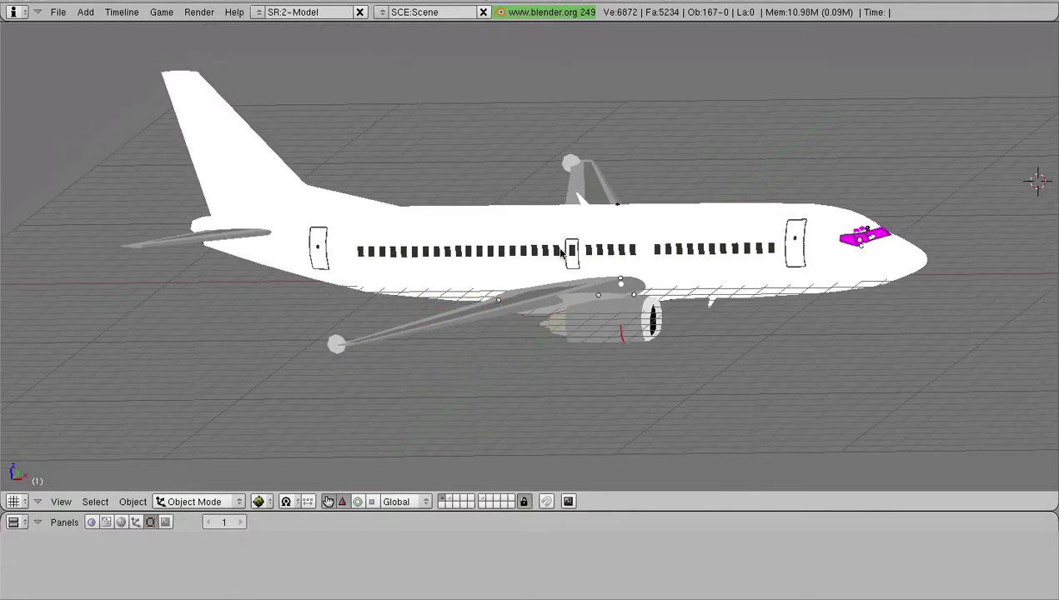
{"action": "middle_click_drag", "start_coordinate": [562, 253], "coordinate": [658, 237]}
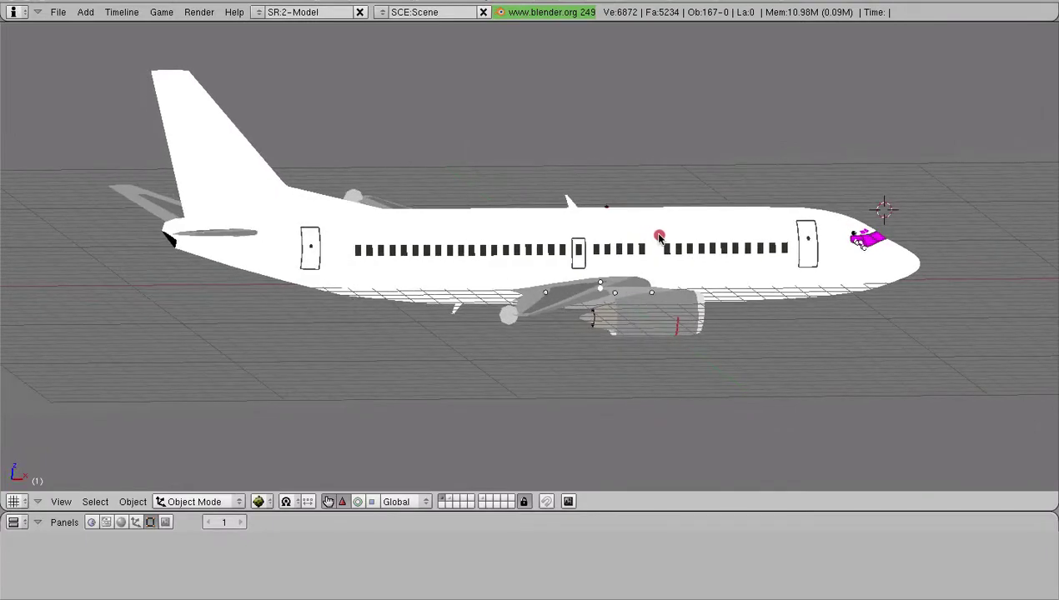
{"action": "middle_click_drag", "start_coordinate": [588, 264], "coordinate": [546, 251]}
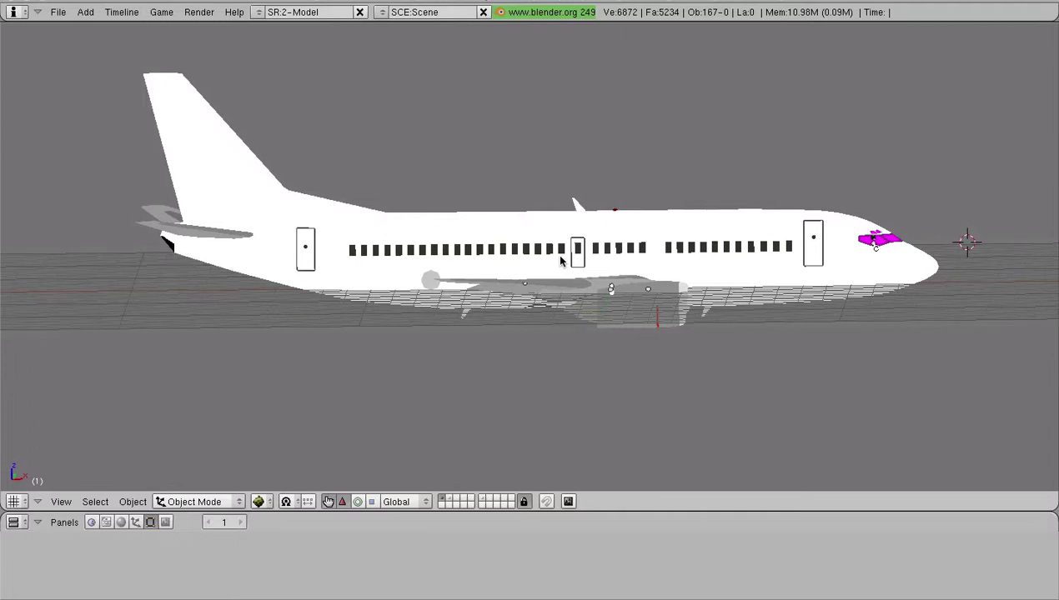
- With the pivot set to the 3D cursor, select the aircraft's vertical fin and display its transform properties
{"action": "key", "text": "period"}
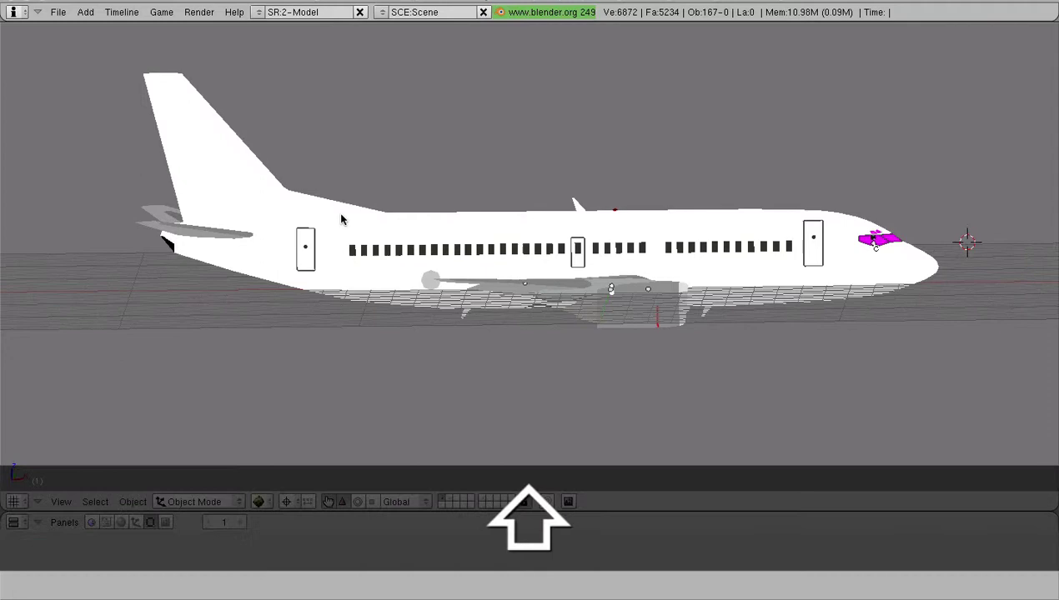
{"action": "middle_click_drag", "start_coordinate": [341, 219], "coordinate": [543, 262], "text": "shift"}
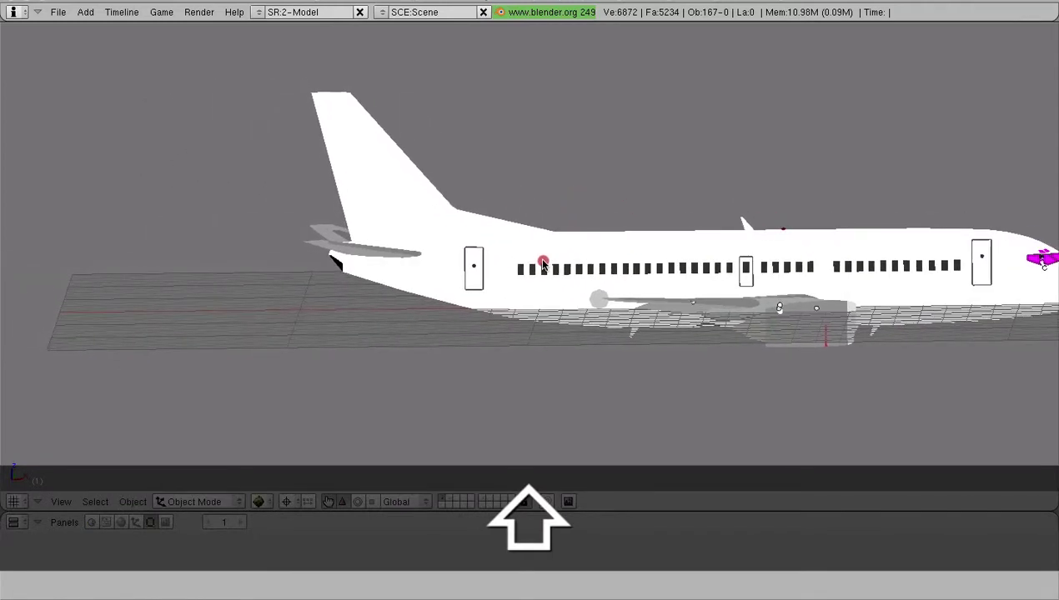
{"action": "right_click", "coordinate": [428, 198]}
{"action": "key", "text": "n"}
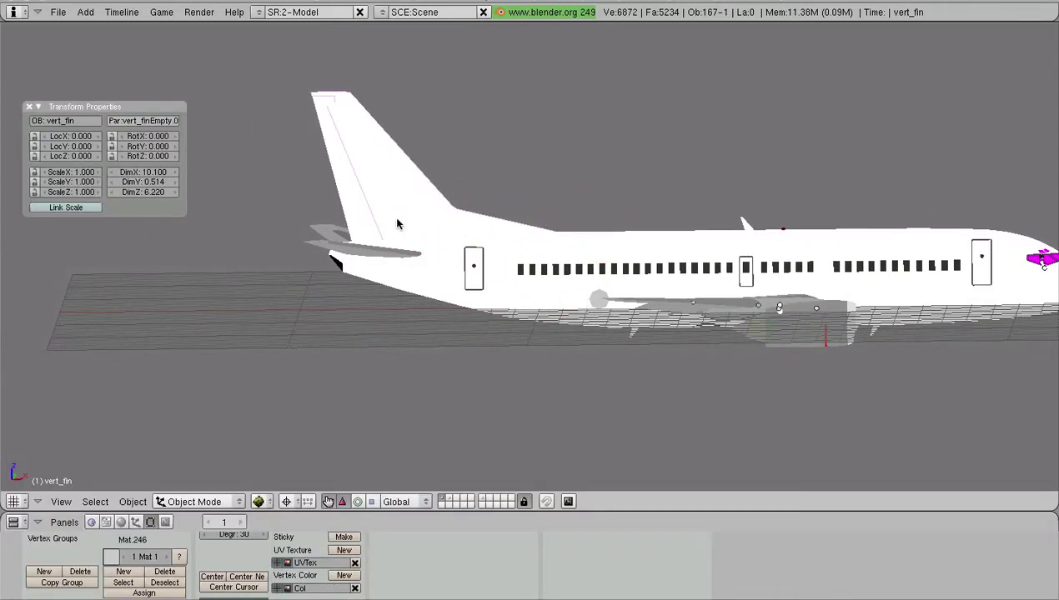
- Move the Blender window aside to compare the fin with the reference photo's tail, and bring it back
{"action": "left_click_drag", "start_coordinate": [178, 4], "coordinate": [678, 3]}
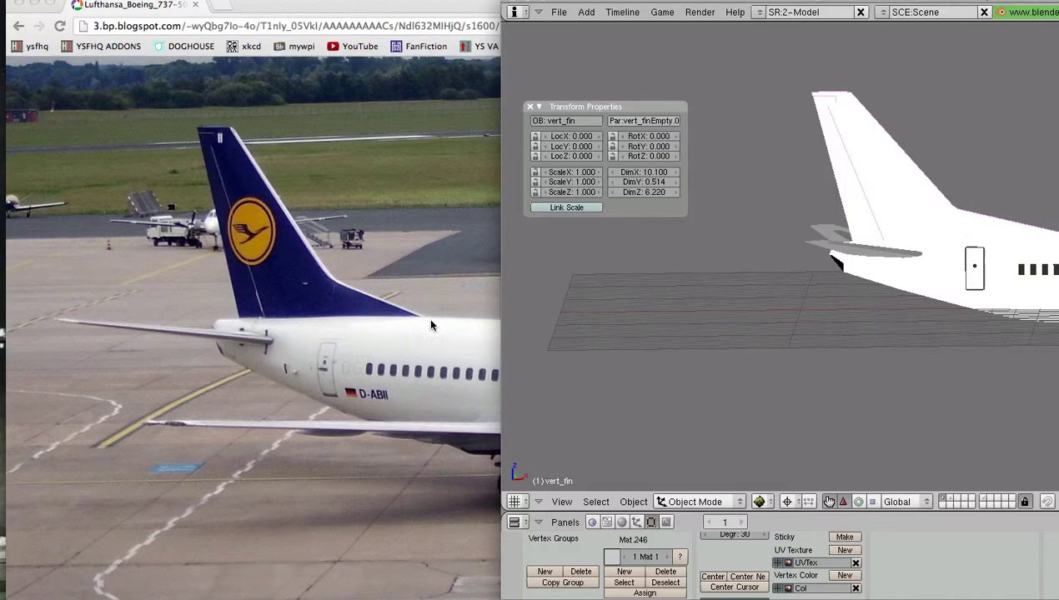
{"action": "left_click_drag", "start_coordinate": [721, 2], "coordinate": [283, 3]}
{"action": "right_click", "coordinate": [484, 178]}
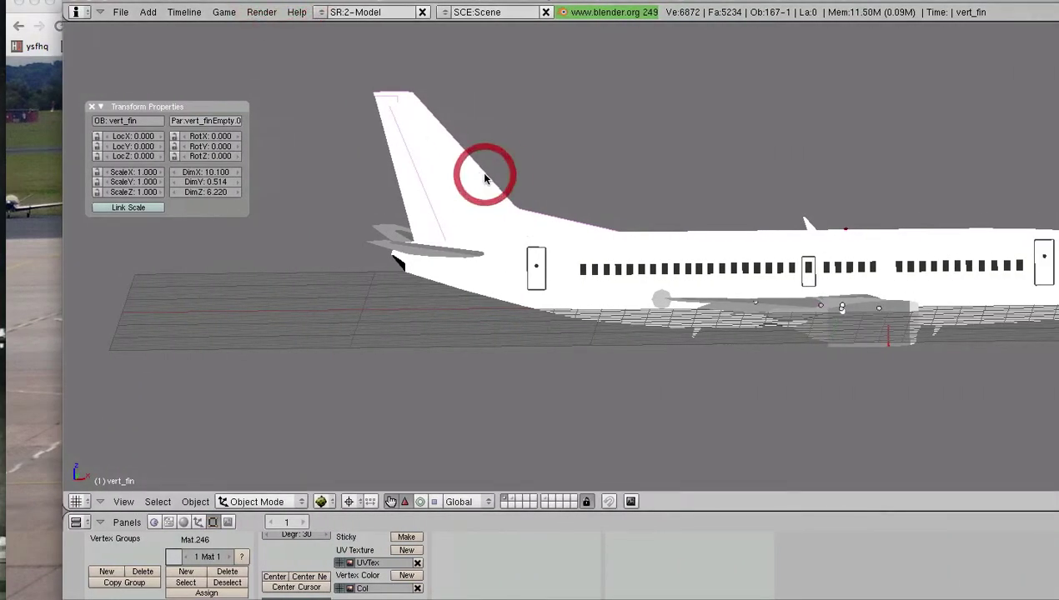
{"action": "left_click_drag", "start_coordinate": [541, 3], "coordinate": [483, 3]}
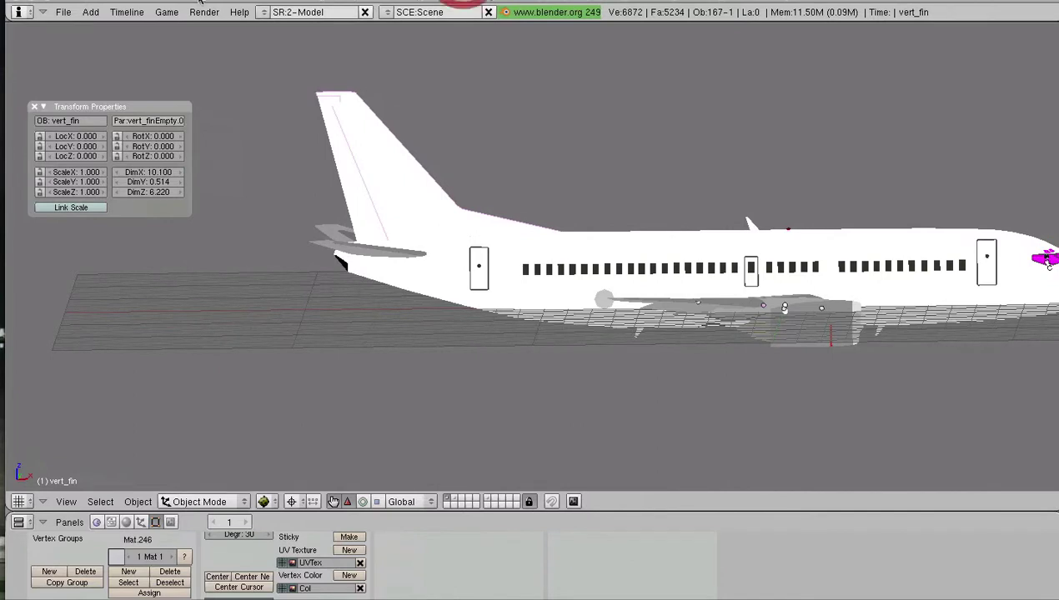
- Enlarge the editing buttons area beneath the 3D view so more of the mesh settings fit
{"action": "left_click_drag", "start_coordinate": [663, 512], "coordinate": [662, 442]}
{"action": "left_click_drag", "start_coordinate": [751, 241], "coordinate": [575, 260], "text": "shift"}
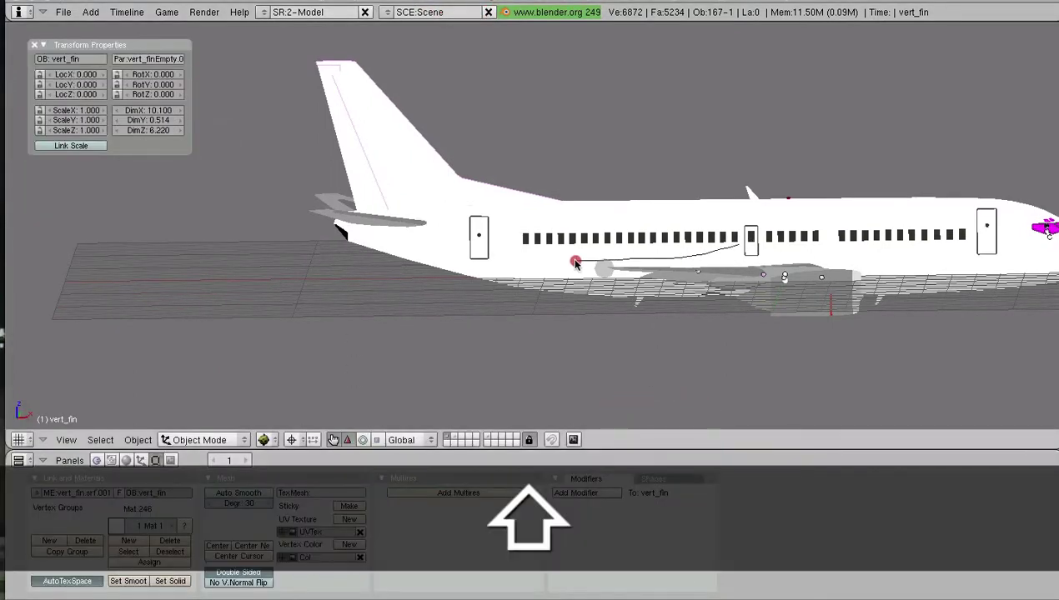
{"action": "key", "text": "Escape"}
{"action": "middle_click_drag", "start_coordinate": [774, 230], "coordinate": [745, 236], "text": "shift"}
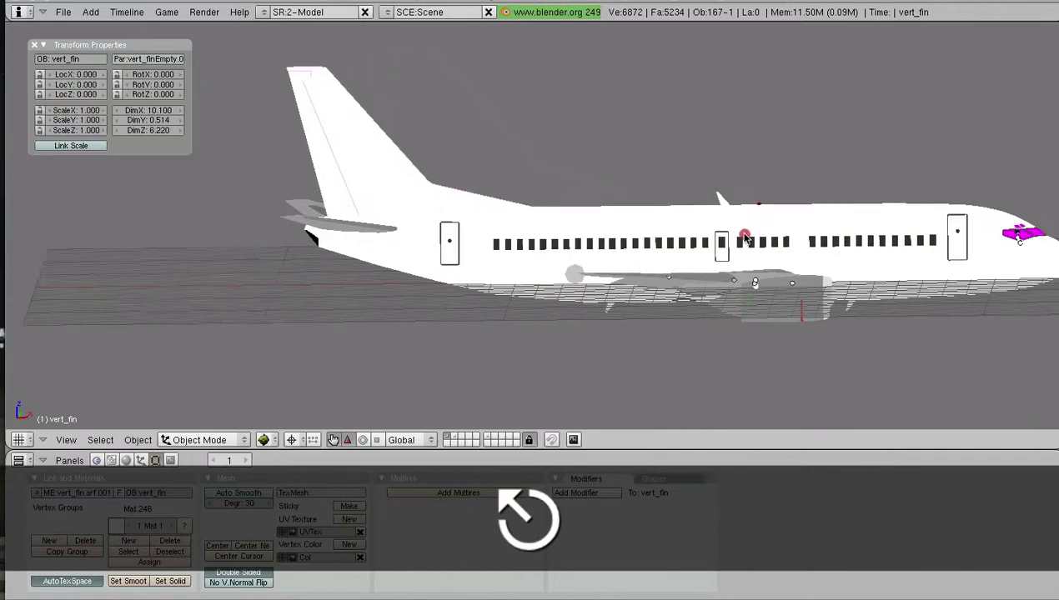
- Enter Edit Mode on the vertical fin and inspect its mesh down to the fuselage joint
{"action": "right_click", "coordinate": [353, 165]}
{"action": "key", "text": "Tab"}
{"action": "middle_click_drag", "start_coordinate": [404, 241], "coordinate": [446, 165], "text": "shift"}
{"action": "scroll", "coordinate": [534, 296], "scroll_direction": "up", "scroll_amount": 7}
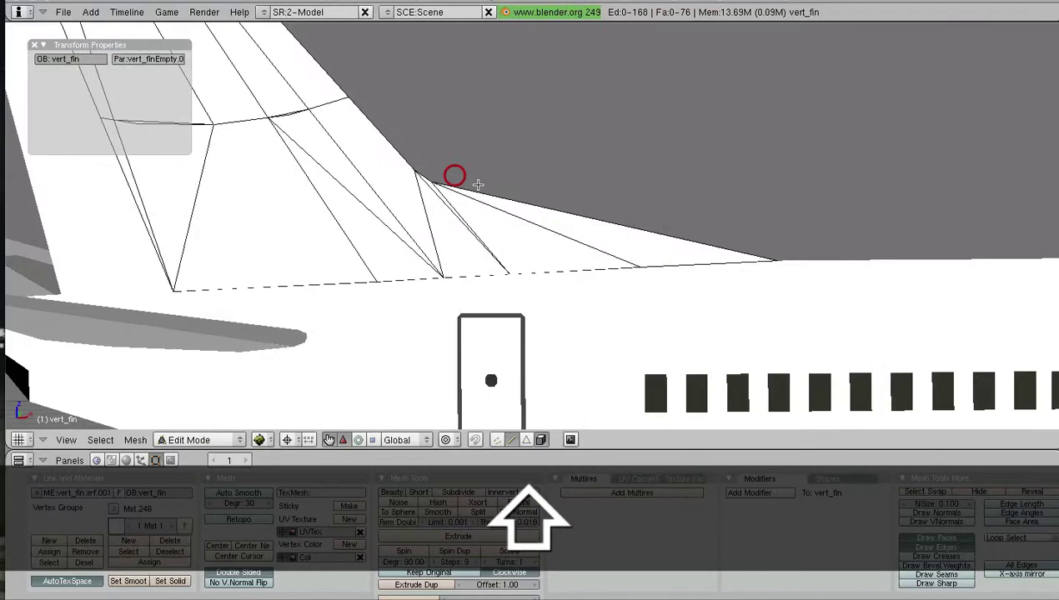
{"action": "scroll", "coordinate": [474, 184], "scroll_direction": "down", "scroll_amount": 2}
{"action": "middle_click_drag", "start_coordinate": [612, 206], "coordinate": [478, 272]}
{"action": "scroll", "coordinate": [495, 220], "scroll_direction": "up", "scroll_amount": 3}
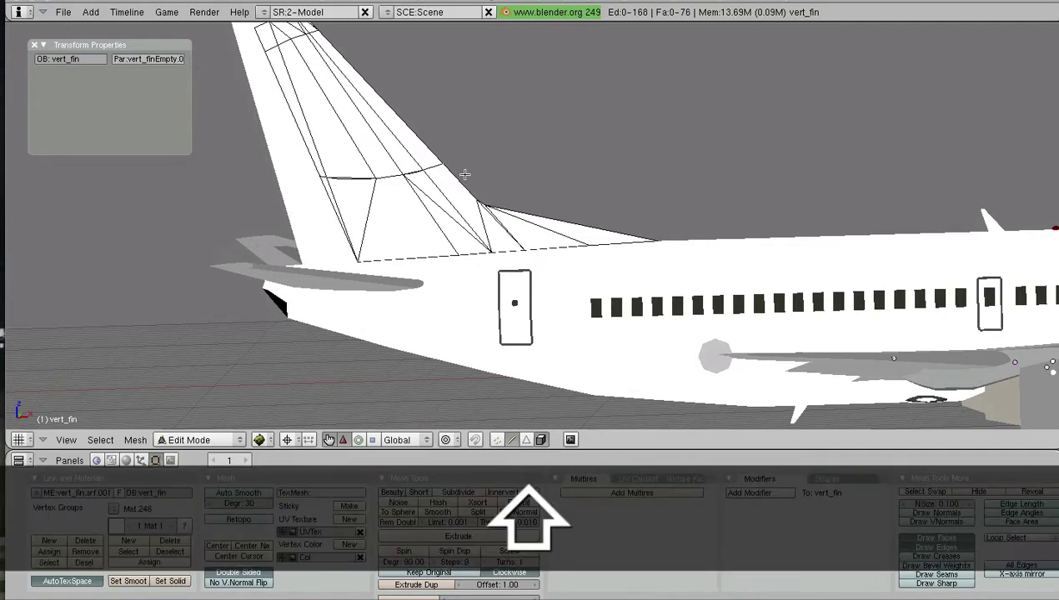
{"action": "middle_click_drag", "start_coordinate": [466, 170], "coordinate": [543, 272], "text": "shift"}
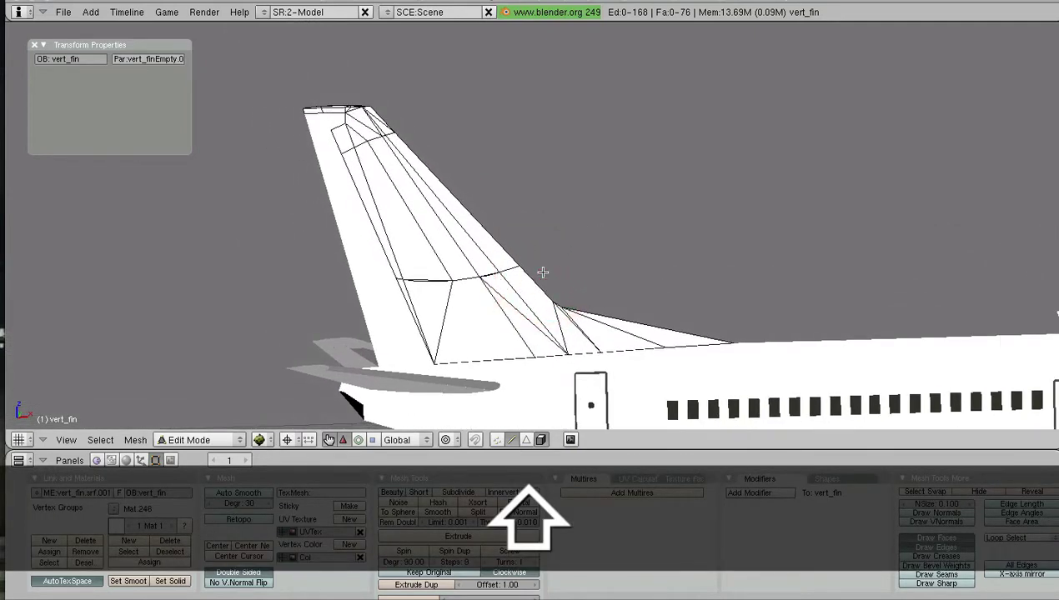
- Switch to the front view to see the fin side-on and close the floating transform properties
{"action": "key", "text": "KP_1"}
{"action": "middle_click_drag", "start_coordinate": [643, 331], "coordinate": [579, 236], "text": "shift"}
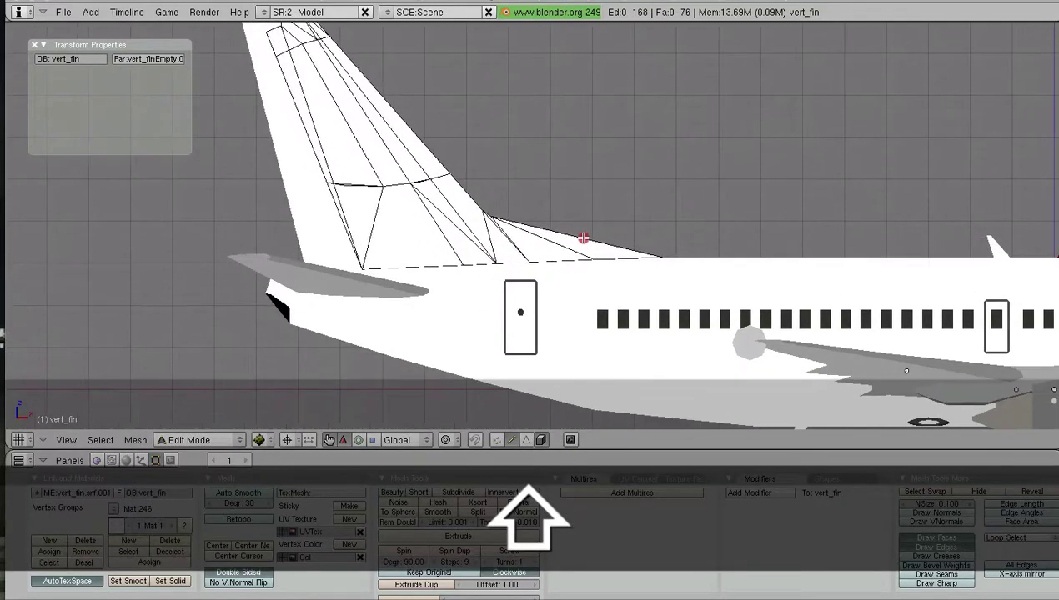
{"action": "left_click", "coordinate": [33, 45]}
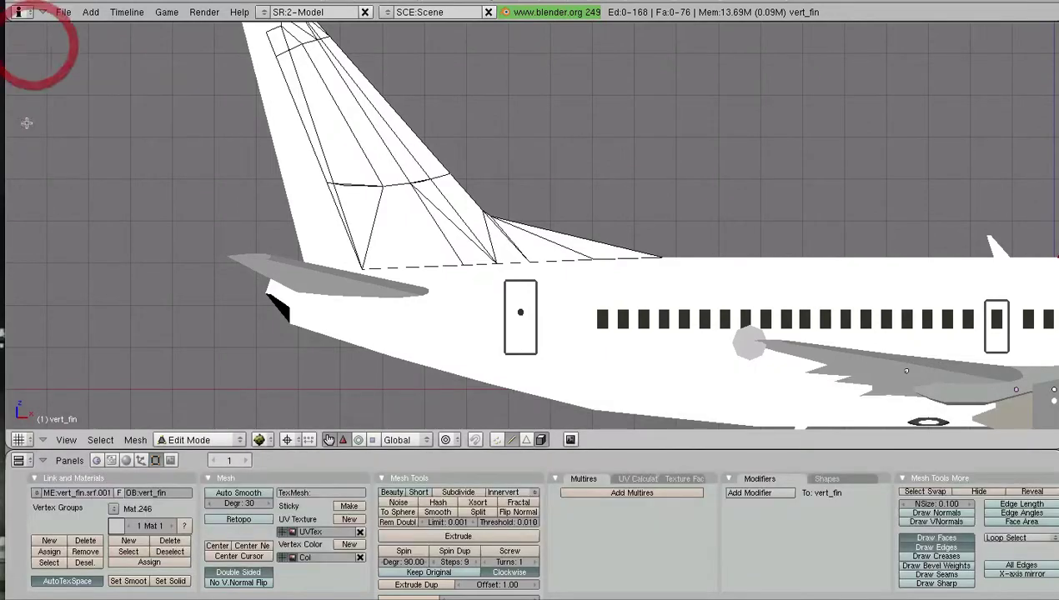
{"action": "mouse_move", "coordinate": [709, 181]}
{"action": "middle_mouse_down", "text": "shift"}
{"action": "mouse_move", "coordinate": [558, 186]}
{"action": "mouse_move", "coordinate": [657, 232]}
{"action": "mouse_move", "coordinate": [771, 236]}
{"action": "middle_mouse_up", "text": "shift"}
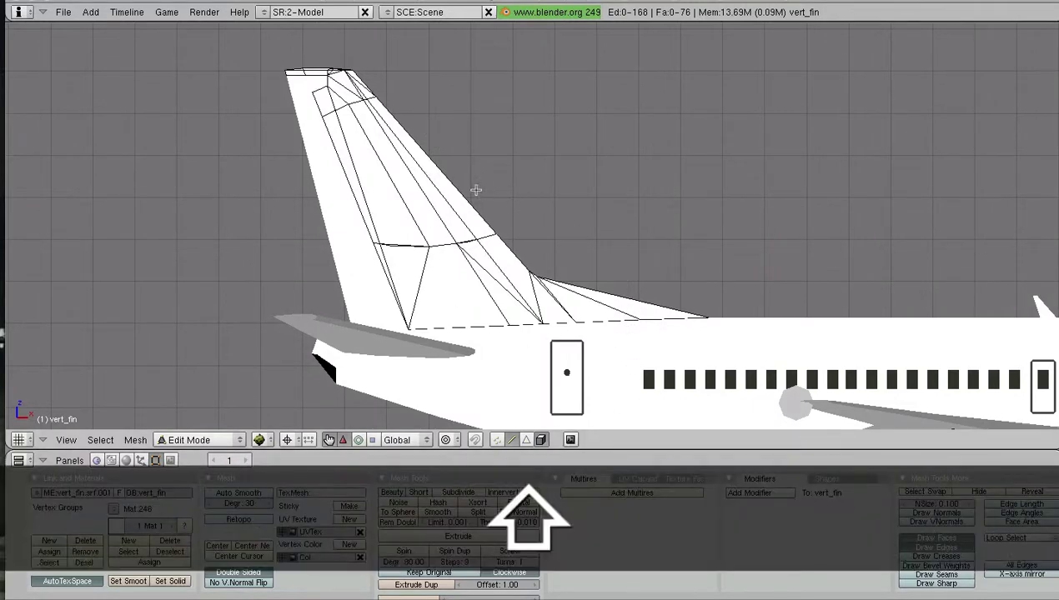
- Switch the fin mesh to face selection and lasso-select the main faces on the side facing the view
{"action": "middle_click_drag", "start_coordinate": [446, 196], "coordinate": [478, 201], "text": "shift"}
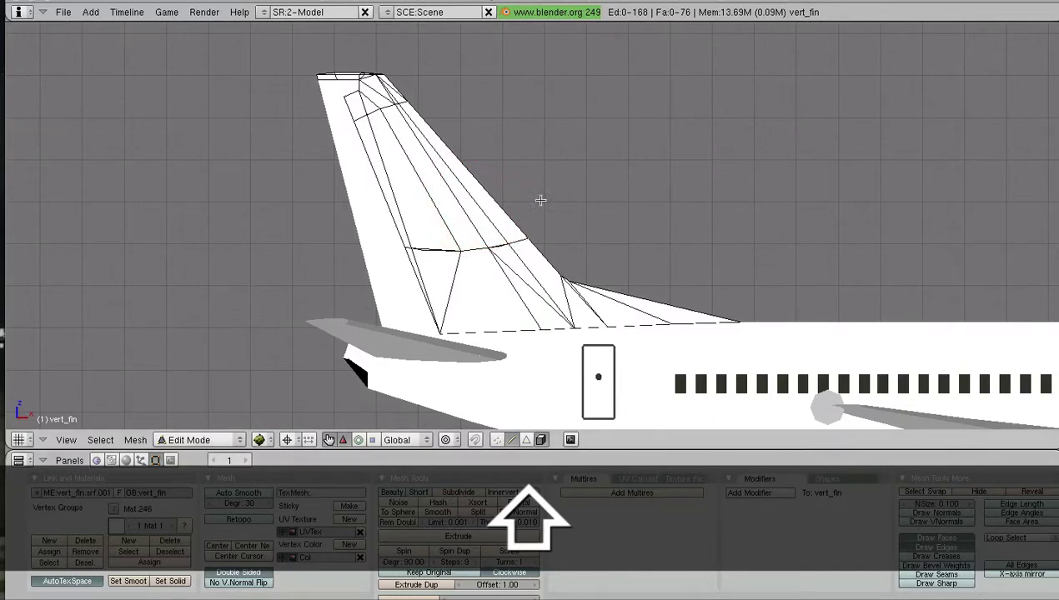
{"action": "scroll", "coordinate": [485, 184], "scroll_direction": "up", "scroll_amount": 2}
{"action": "middle_click_drag", "start_coordinate": [553, 214], "coordinate": [560, 221], "text": "shift"}
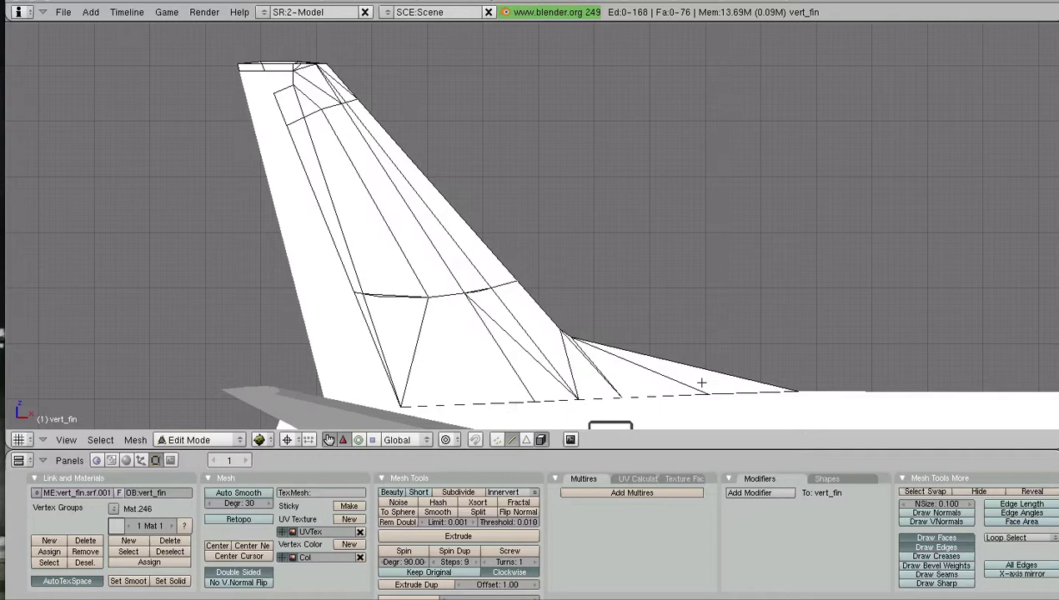
{"action": "left_click", "coordinate": [526, 439]}
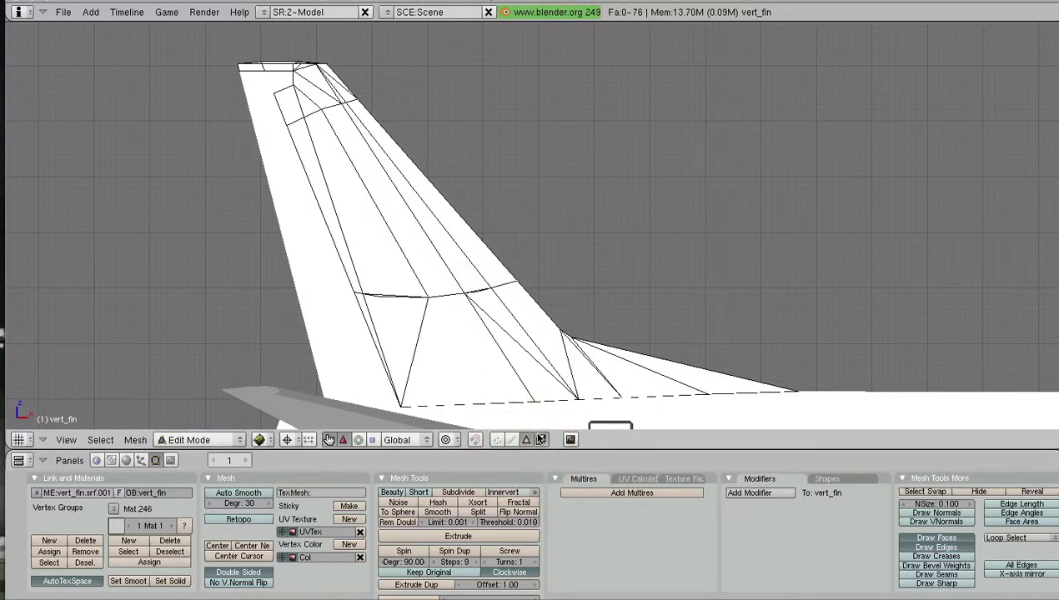
{"action": "left_click", "coordinate": [541, 439]}
{"action": "mouse_move", "coordinate": [446, 320]}
{"action": "left_mouse_down", "text": "ctrl"}
{"action": "mouse_move", "coordinate": [469, 334]}
{"action": "mouse_move", "coordinate": [360, 289]}
{"action": "left_mouse_up", "text": "ctrl"}
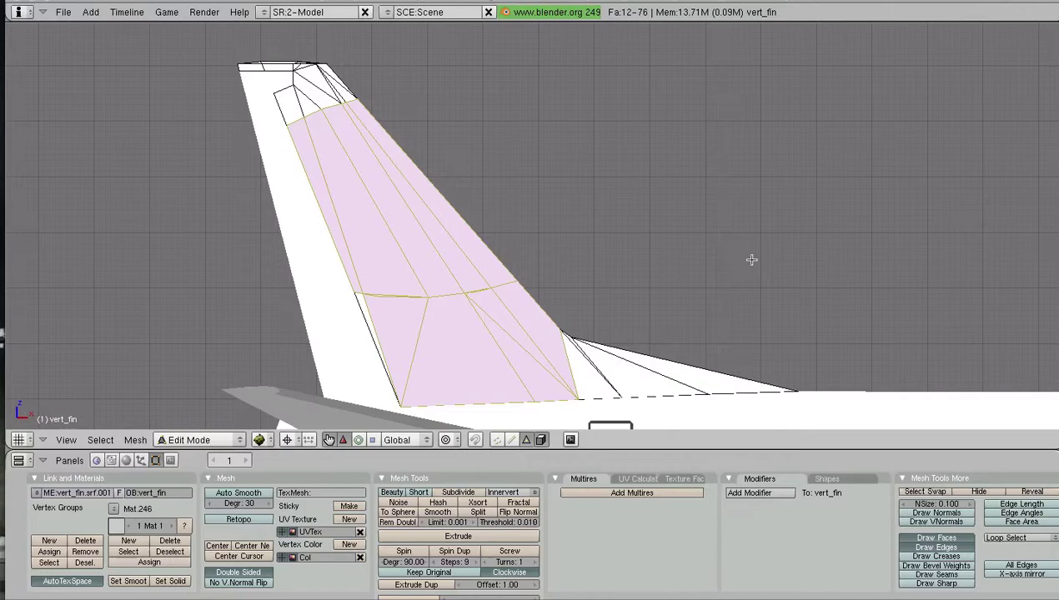
- Examine the face selection from both sides of the fin, look at the reference photo, and return to the model's front view
{"action": "middle_click_drag", "start_coordinate": [751, 260], "coordinate": [250, 241]}
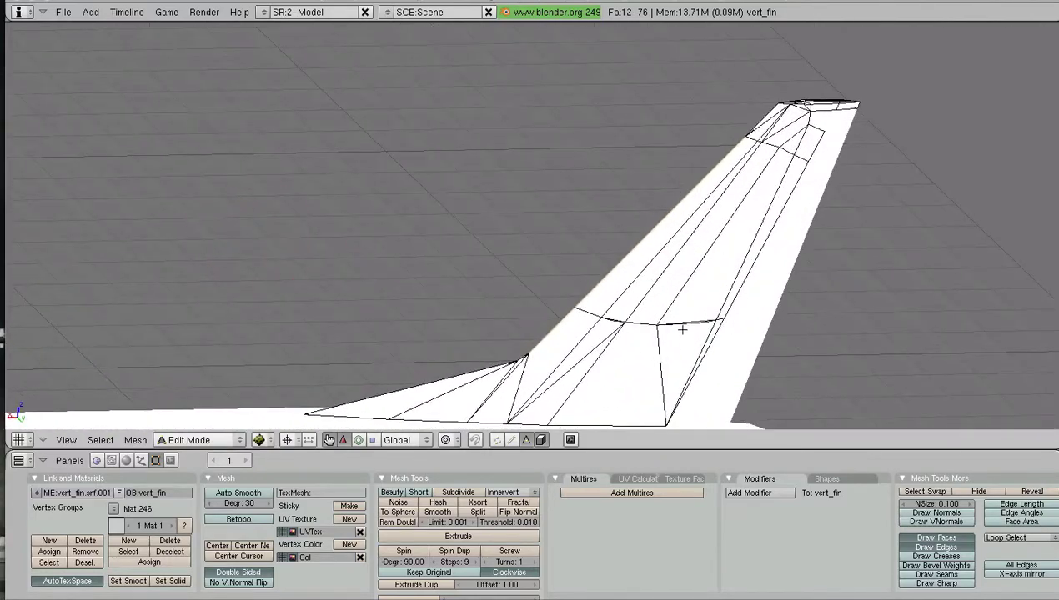
{"action": "middle_click_drag", "start_coordinate": [682, 330], "coordinate": [802, 327]}
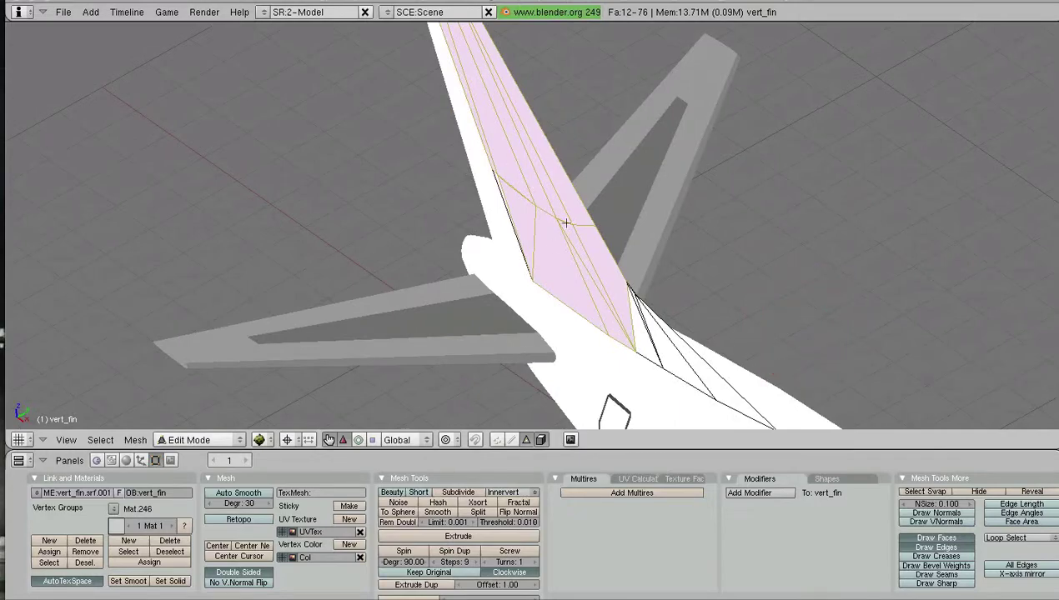
{"action": "middle_click_drag", "start_coordinate": [818, 285], "coordinate": [487, 311]}
{"action": "left_click", "coordinate": [62, 597]}
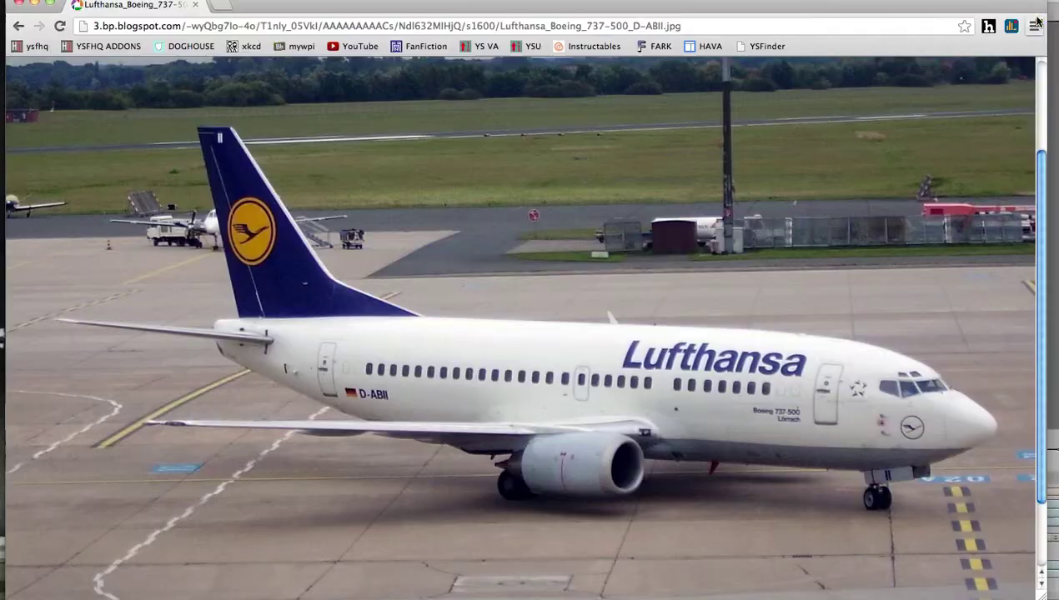
{"action": "key", "text": "super+Tab"}
{"action": "scroll", "coordinate": [619, 165], "scroll_direction": "down", "scroll_amount": 2}
{"action": "key", "text": "KP_1"}
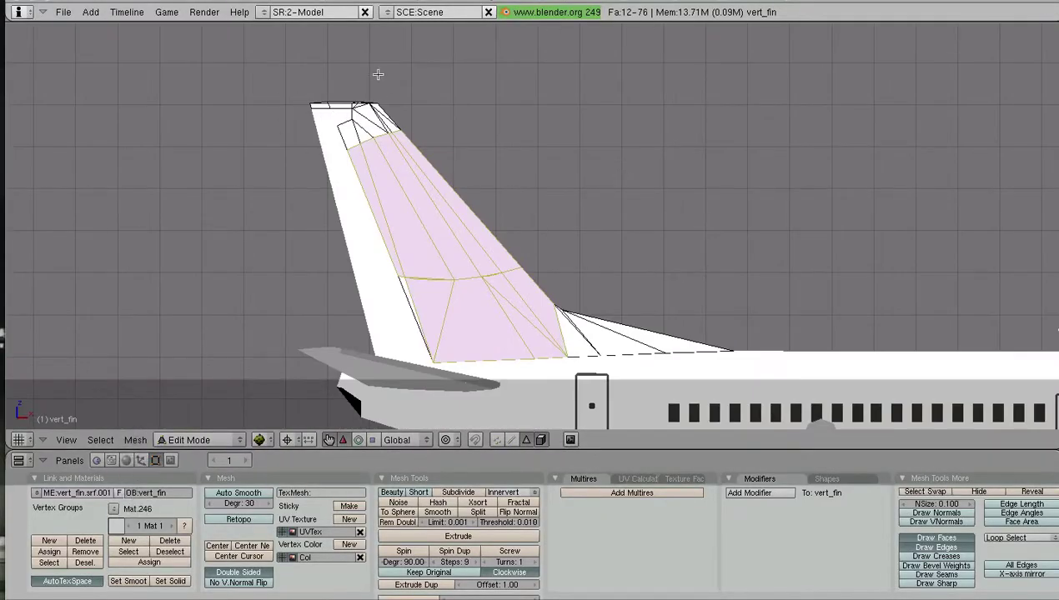
- Replace the partial selection with all faces of the vertical fin, checking both sides before returning to the front view
{"action": "key", "text": "a"}
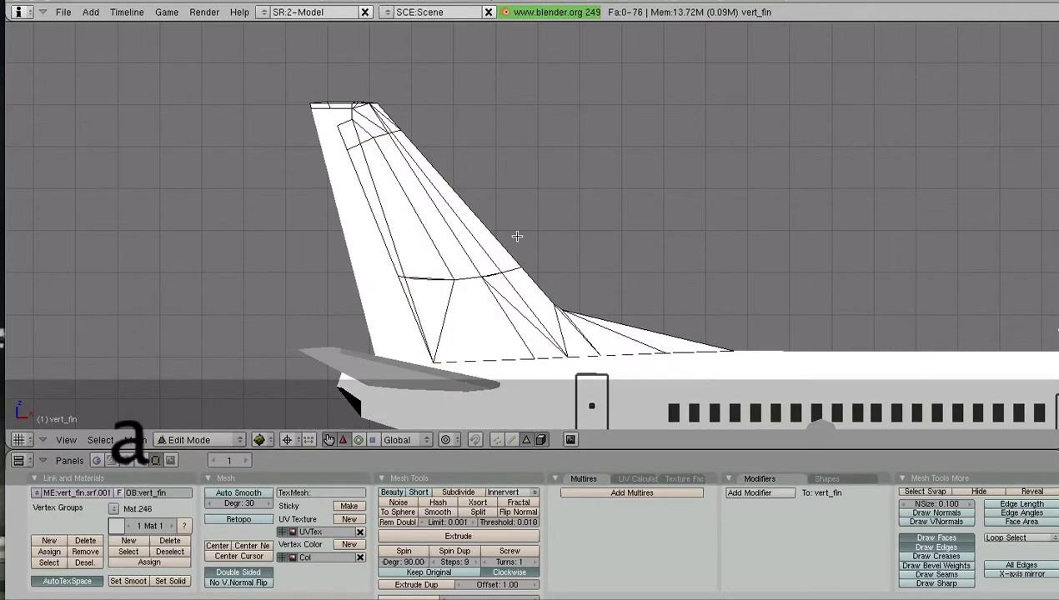
{"action": "key", "text": "a"}
{"action": "middle_click_drag", "start_coordinate": [702, 201], "coordinate": [118, 216]}
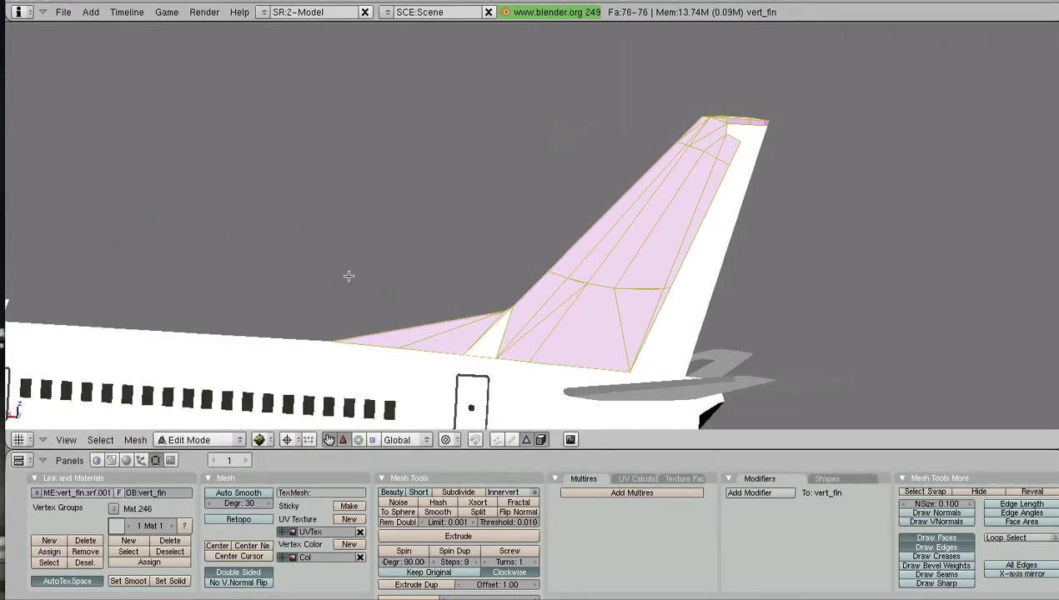
{"action": "middle_click_drag", "start_coordinate": [349, 276], "coordinate": [889, 259]}
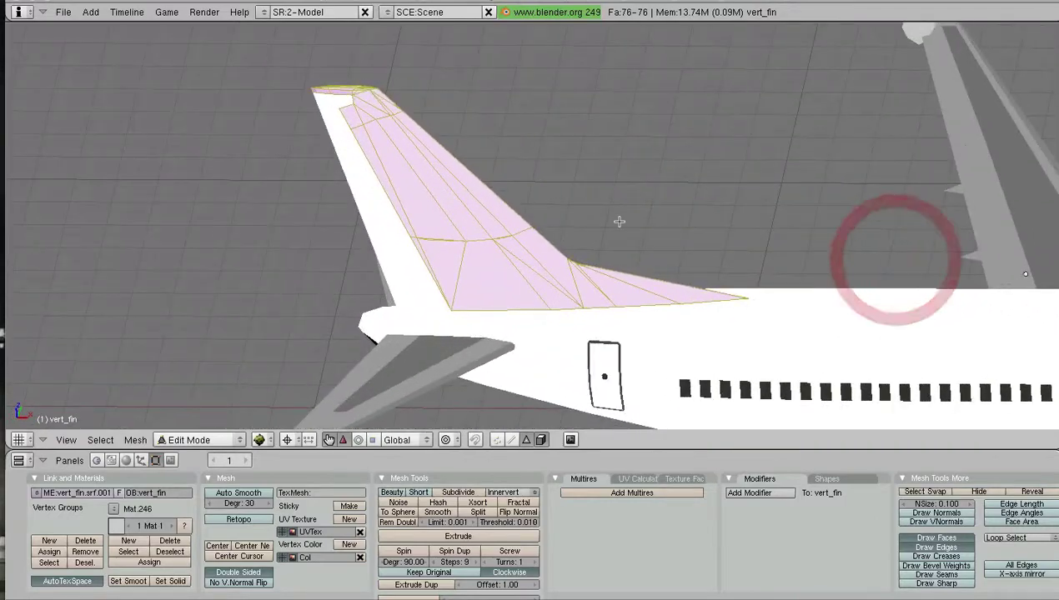
{"action": "key", "text": "KP_1"}
{"action": "scroll", "coordinate": [529, 224], "scroll_direction": "up", "scroll_amount": 1}
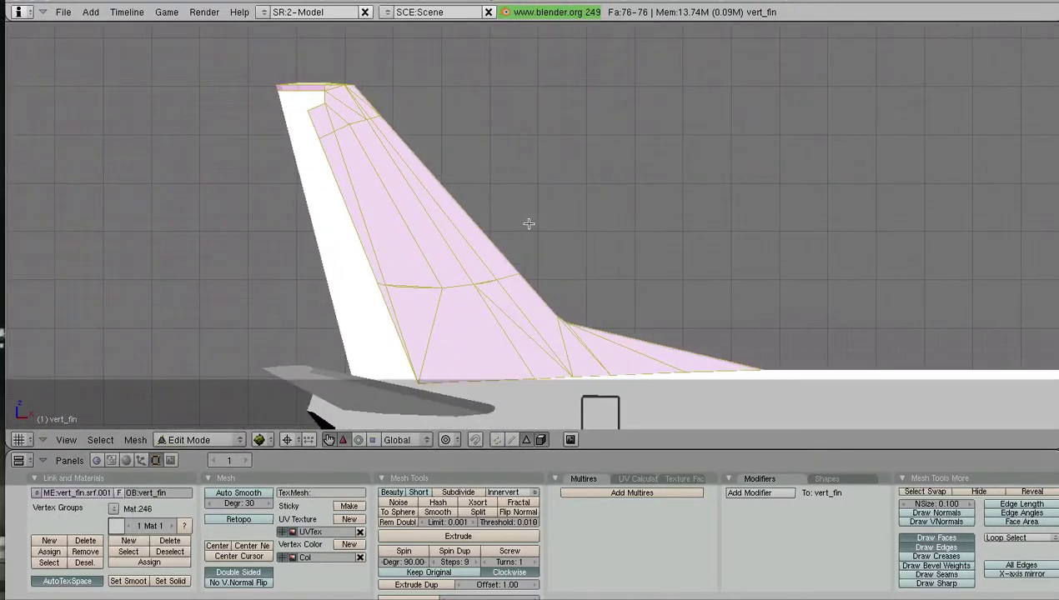
- Move the Blender window beside the reference photo so the tail livery and the fin's leading edge can be compared
{"action": "scroll", "coordinate": [461, 177], "scroll_direction": "up", "scroll_amount": 2}
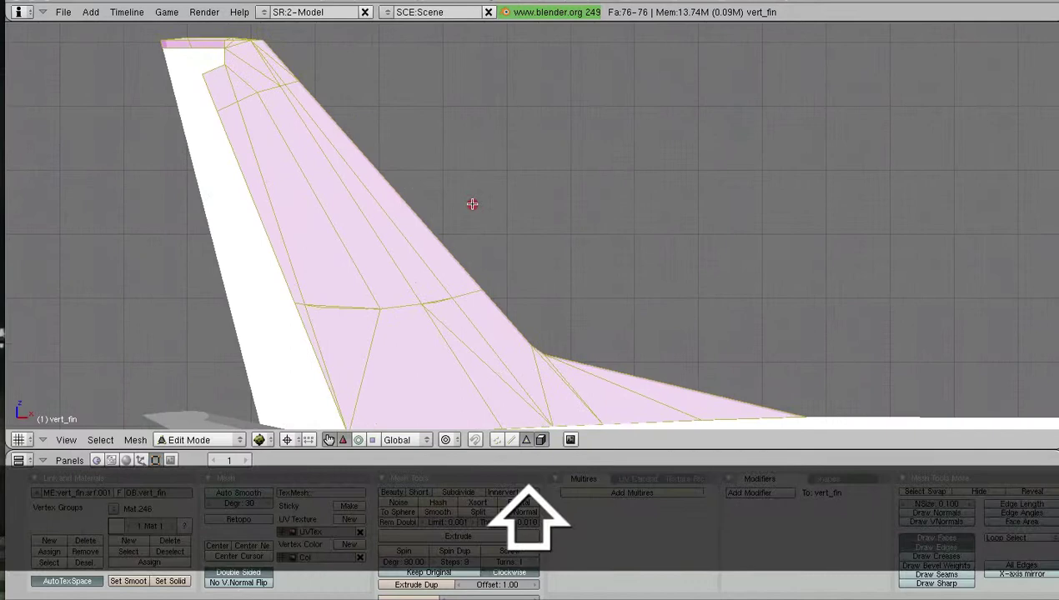
{"action": "left_click_drag", "start_coordinate": [189, 0], "coordinate": [579, 0]}
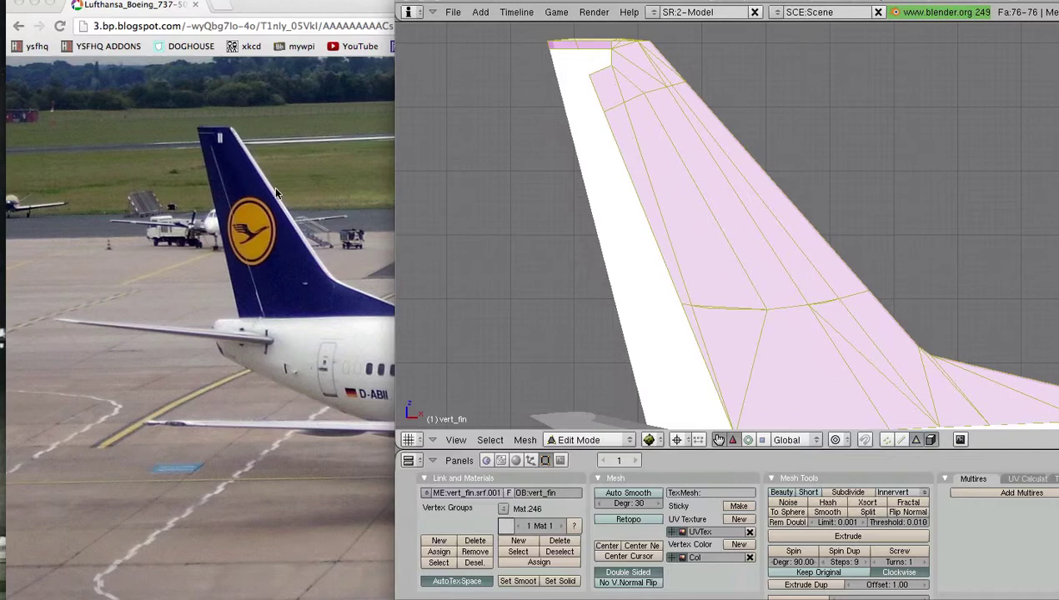
{"action": "left_click", "coordinate": [312, 8]}
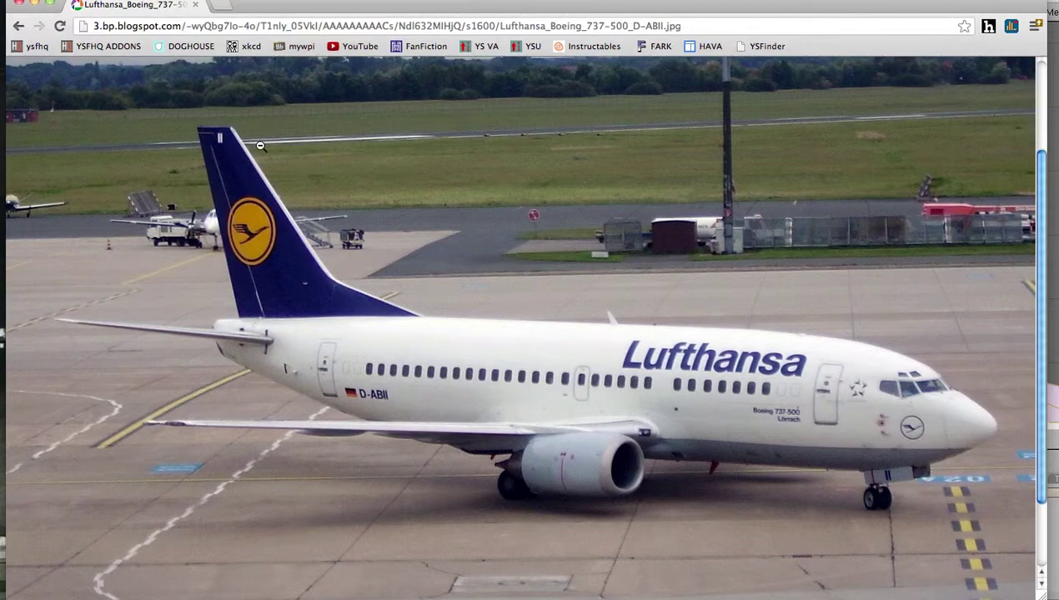
{"action": "key", "text": "super+Tab"}
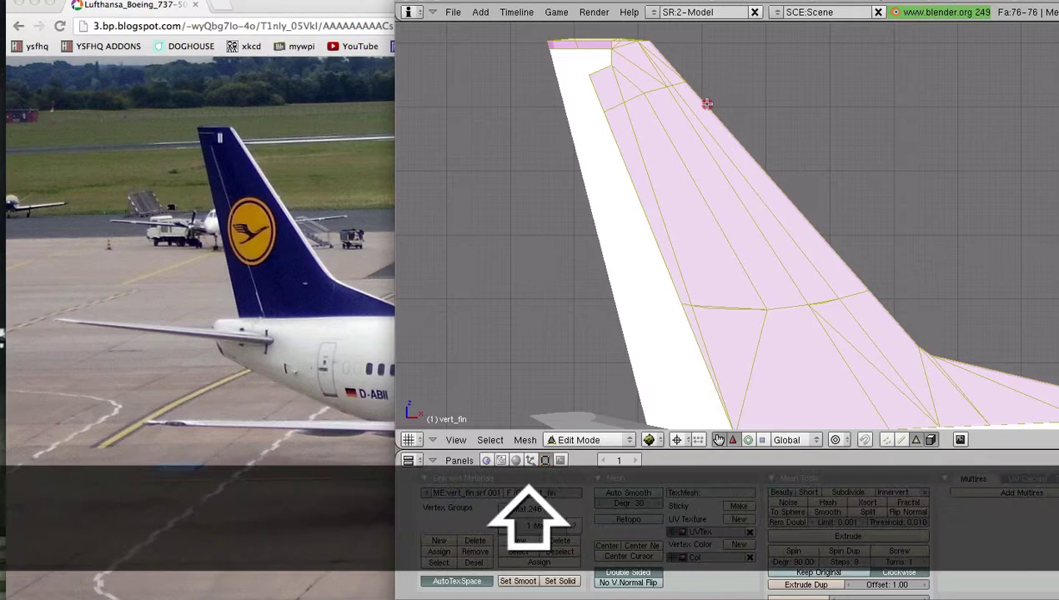
{"action": "middle_click_drag", "start_coordinate": [707, 103], "coordinate": [514, 89], "text": "shift"}
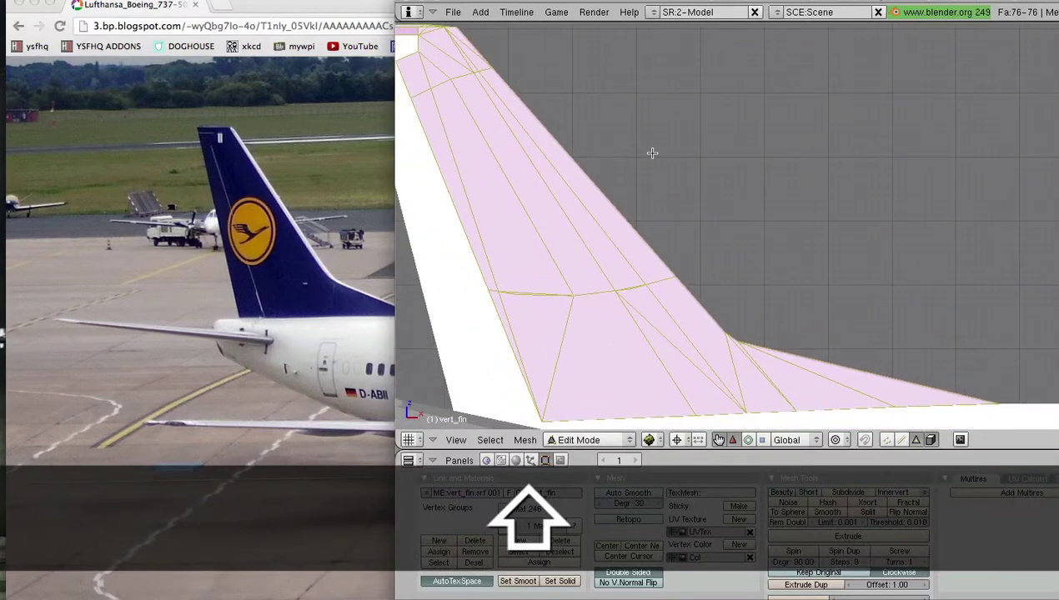
{"action": "middle_click_drag", "start_coordinate": [652, 155], "coordinate": [678, 167], "text": "shift"}
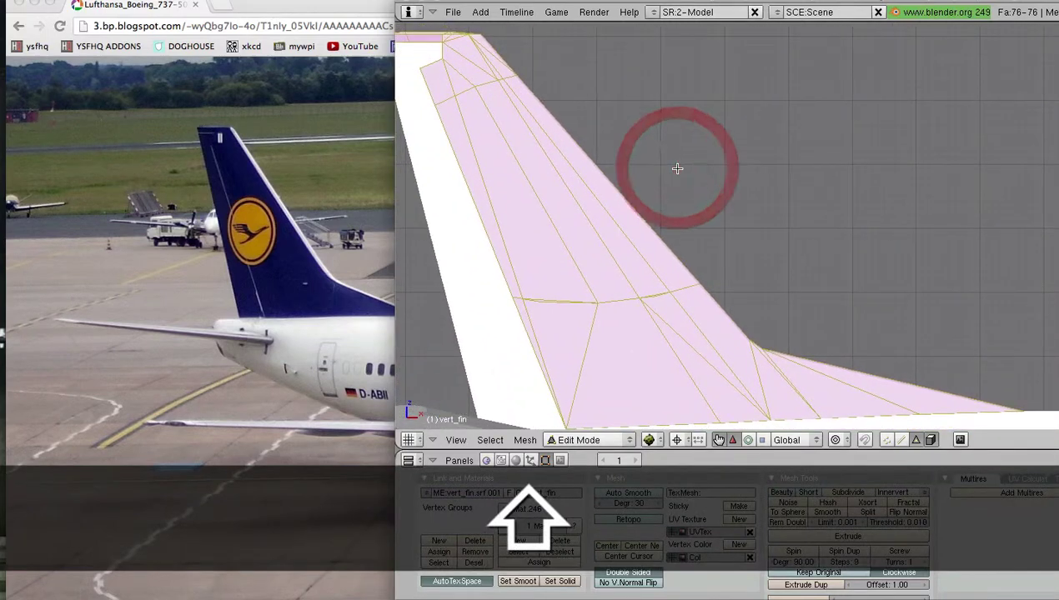
- Try an exact Knife cut just inside the fin's leading edge, from the tip around the bend to the fuselage
{"action": "key", "text": "k"}
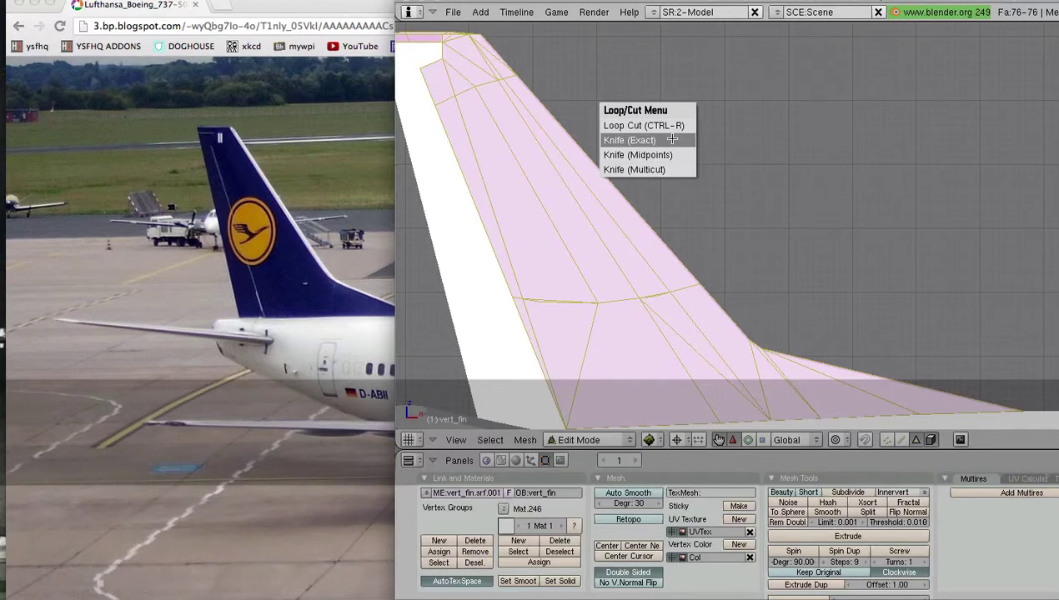
{"action": "left_click", "coordinate": [672, 141]}
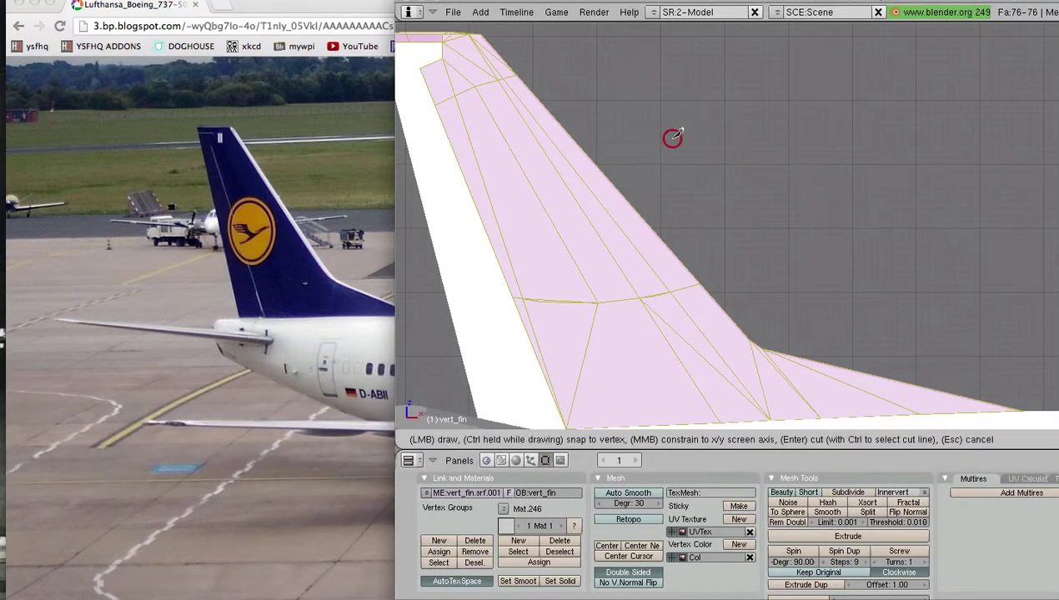
{"action": "left_click", "coordinate": [466, 29]}
{"action": "left_click", "coordinate": [757, 350]}
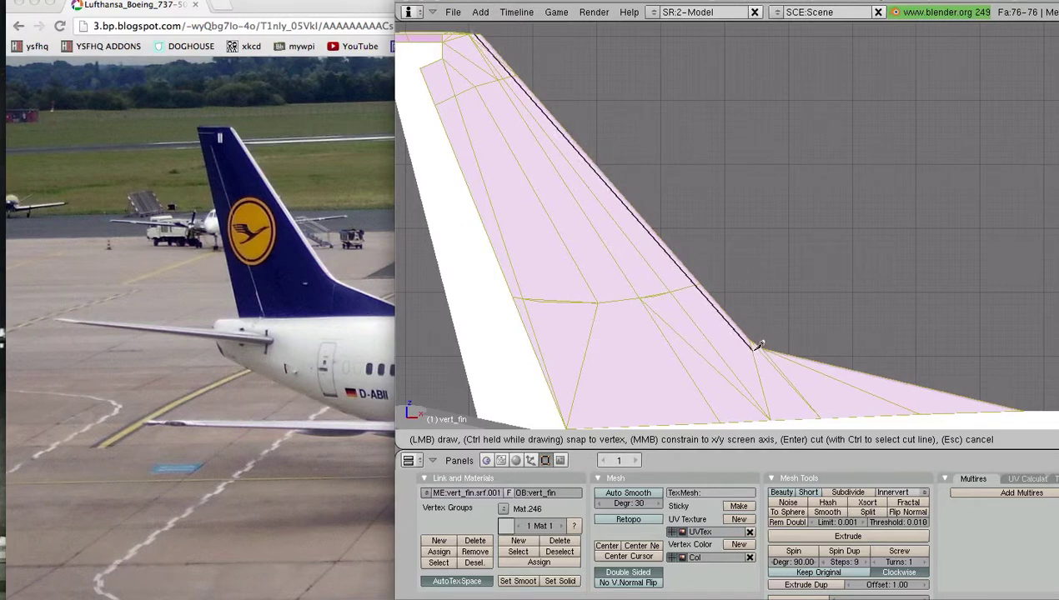
{"action": "left_click", "coordinate": [751, 348]}
{"action": "left_click", "coordinate": [770, 358]}
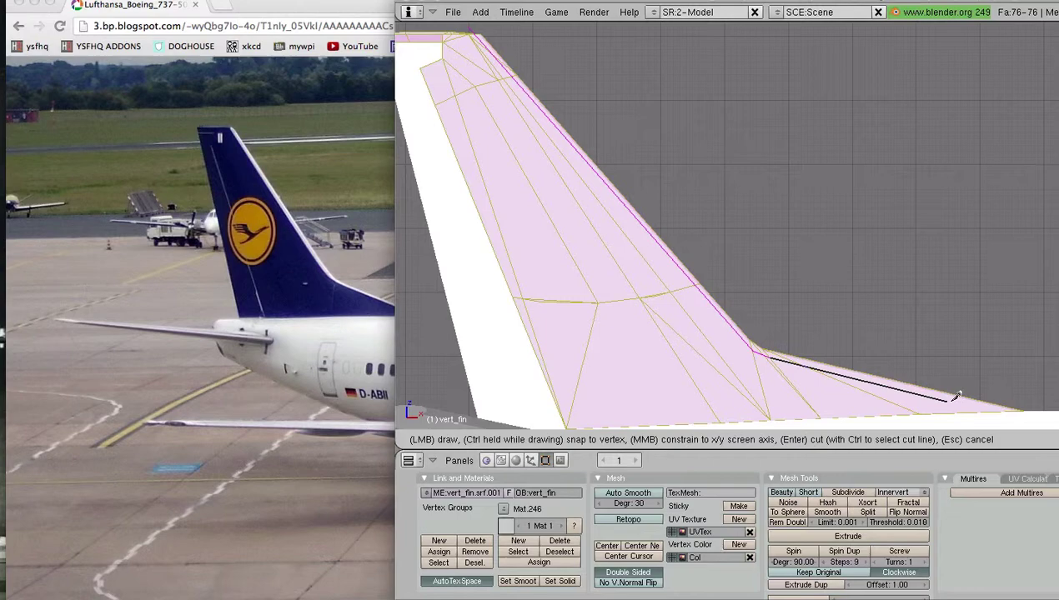
{"action": "left_click", "coordinate": [1018, 411]}
{"action": "key", "text": "Return"}
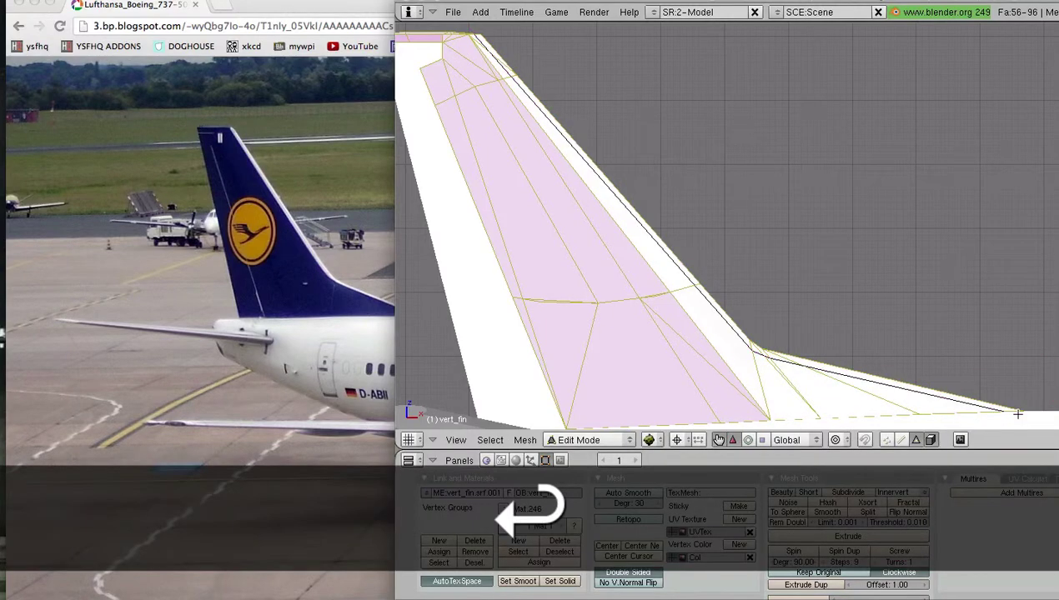
- Examine the new cut line on both sides of the fin and compare its leading-edge strip with the reference photo
{"action": "scroll", "coordinate": [753, 248], "scroll_direction": "down", "scroll_amount": 3}
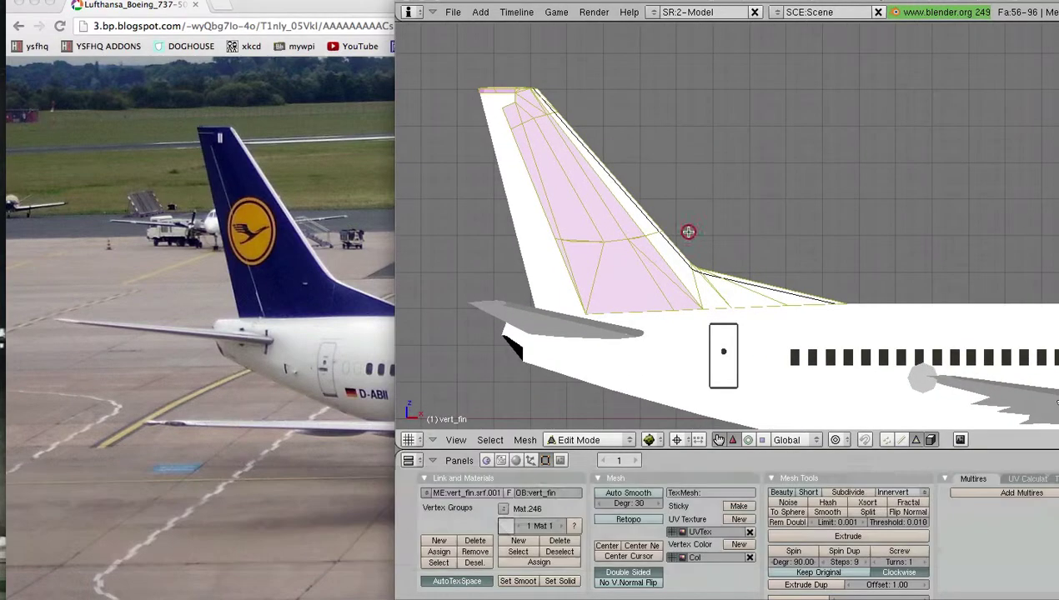
{"action": "key", "text": "shift"}
{"action": "middle_click_drag", "start_coordinate": [824, 237], "coordinate": [337, 311]}
{"action": "key", "text": "shift"}
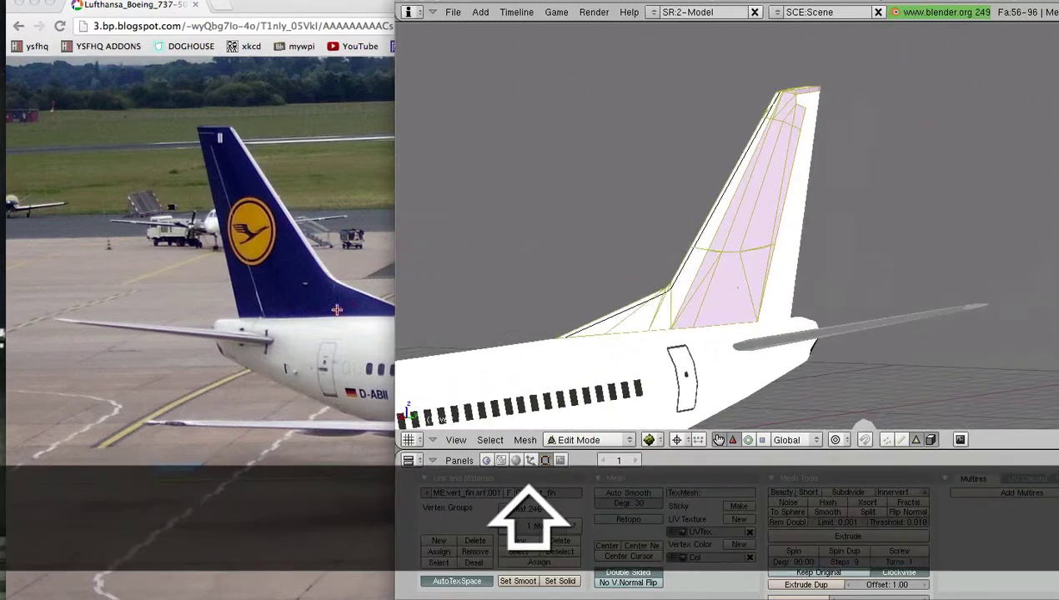
{"action": "scroll", "coordinate": [828, 272], "scroll_direction": "up", "scroll_amount": 3}
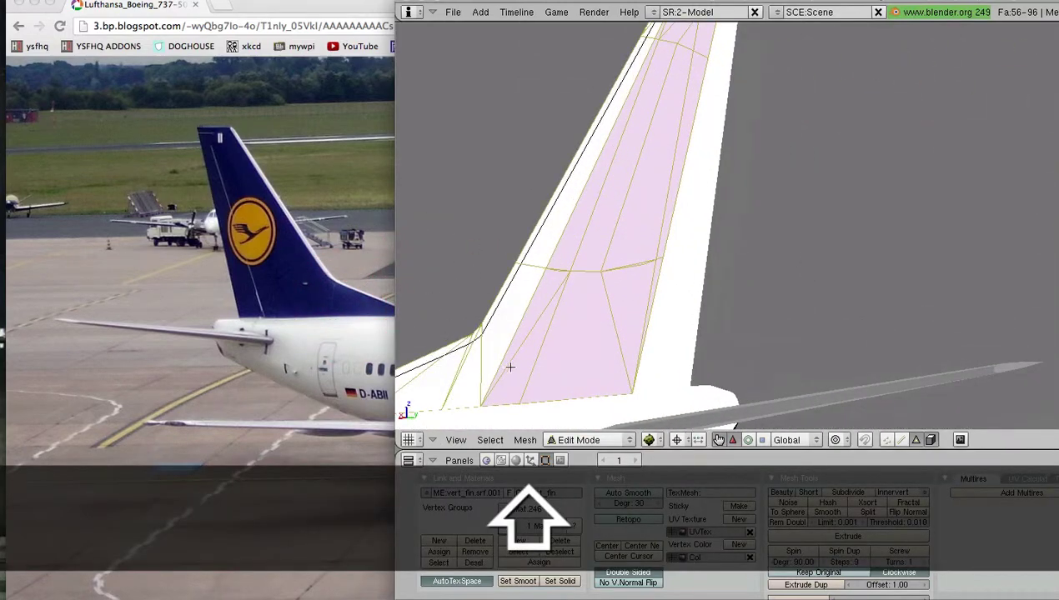
{"action": "middle_click_drag", "start_coordinate": [509, 367], "coordinate": [677, 360], "text": "shift"}
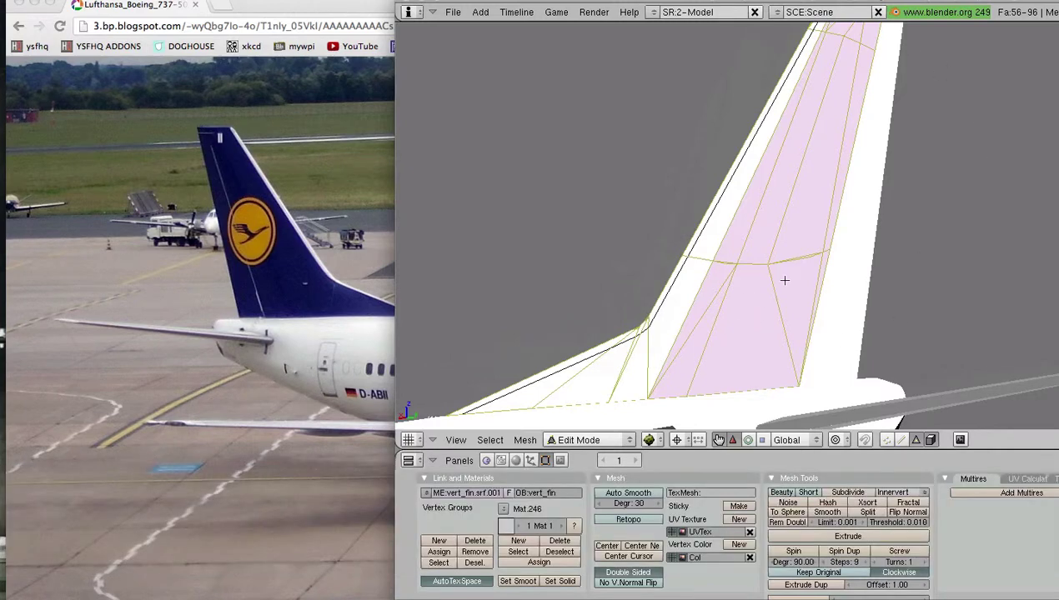
{"action": "scroll", "coordinate": [784, 281], "scroll_direction": "down", "scroll_amount": 3}
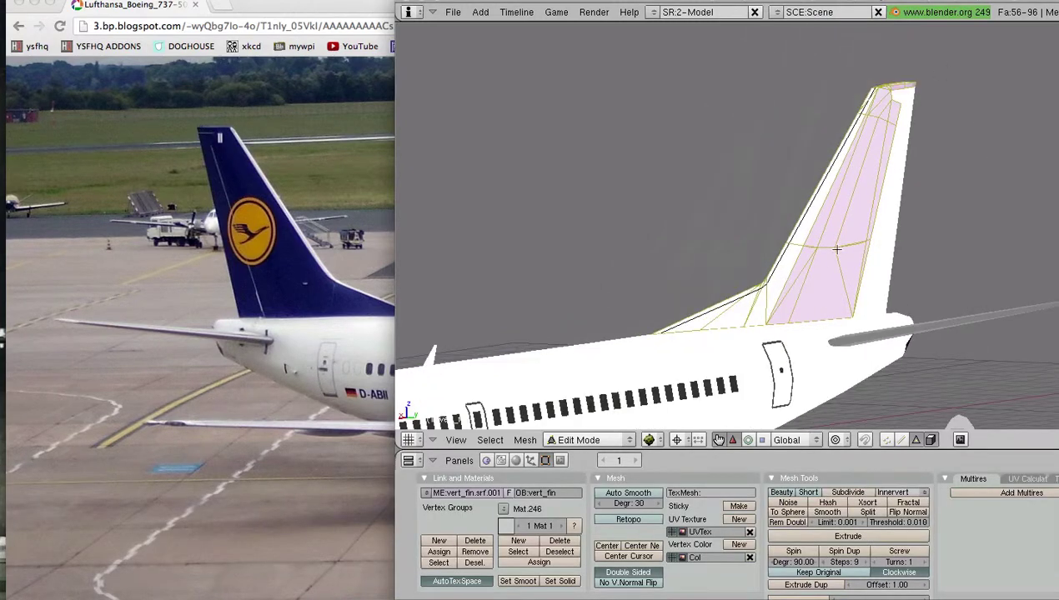
{"action": "key", "text": "KP_1"}
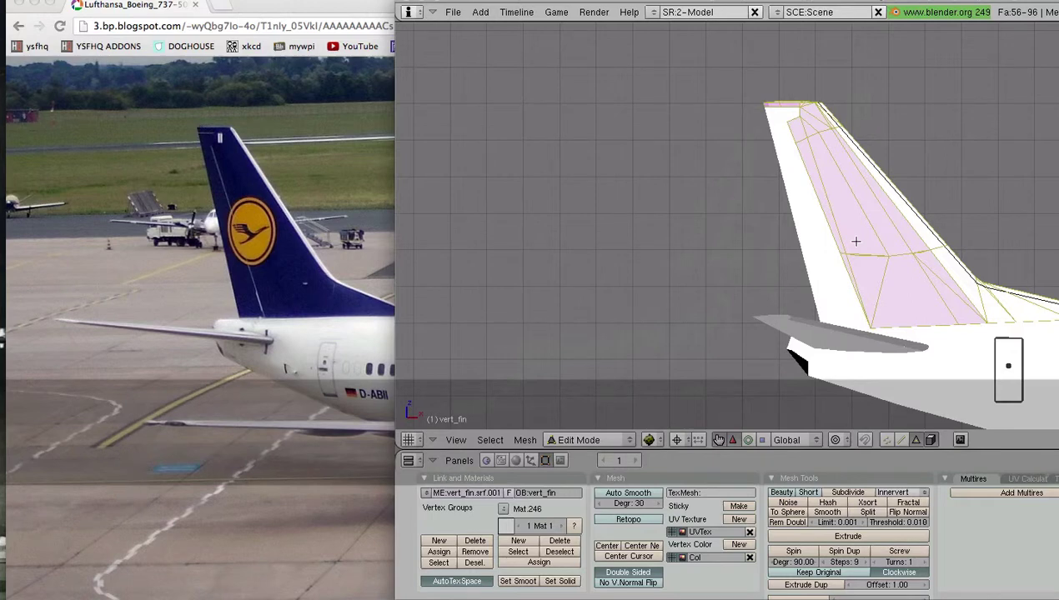
{"action": "middle_click_drag", "start_coordinate": [849, 241], "coordinate": [662, 236], "text": "shift"}
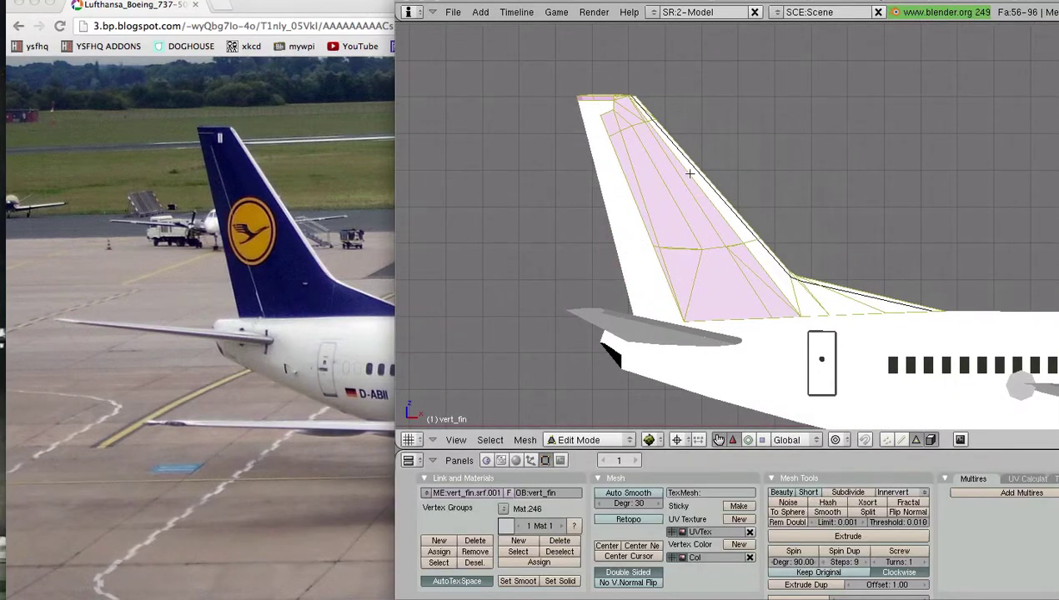
{"action": "middle_click_drag", "start_coordinate": [867, 215], "coordinate": [815, 220], "text": "shift"}
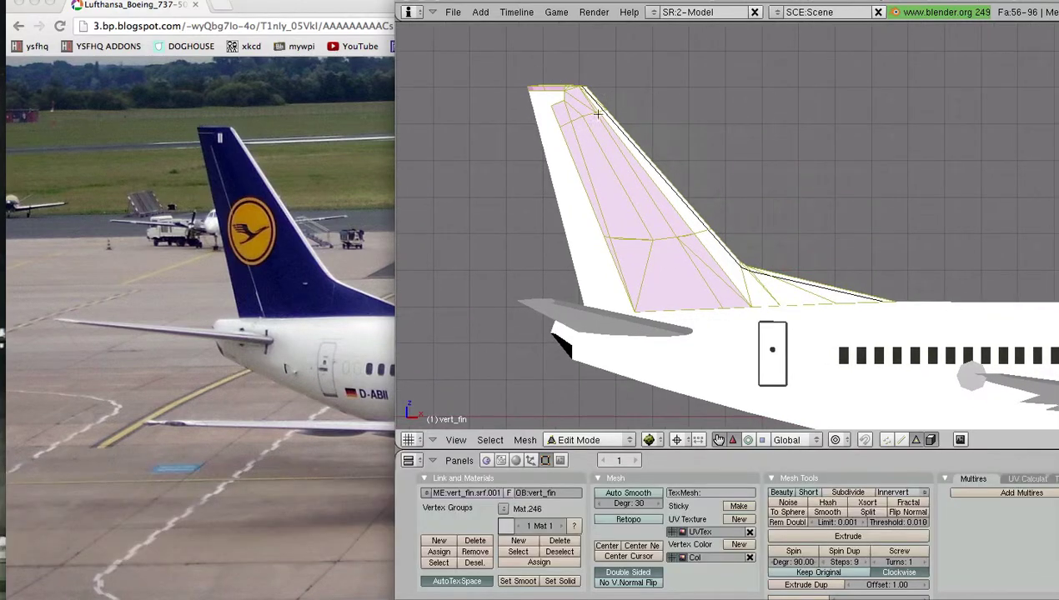
{"action": "middle_click_drag", "start_coordinate": [751, 252], "coordinate": [733, 224], "text": "shift"}
{"action": "scroll", "coordinate": [732, 225], "scroll_direction": "up", "scroll_amount": 3}
{"action": "middle_click_drag", "start_coordinate": [631, 243], "coordinate": [768, 255], "text": "shift"}
- Undo the Knife cut along the fin's leading edge
{"action": "left_click", "coordinate": [768, 254]}
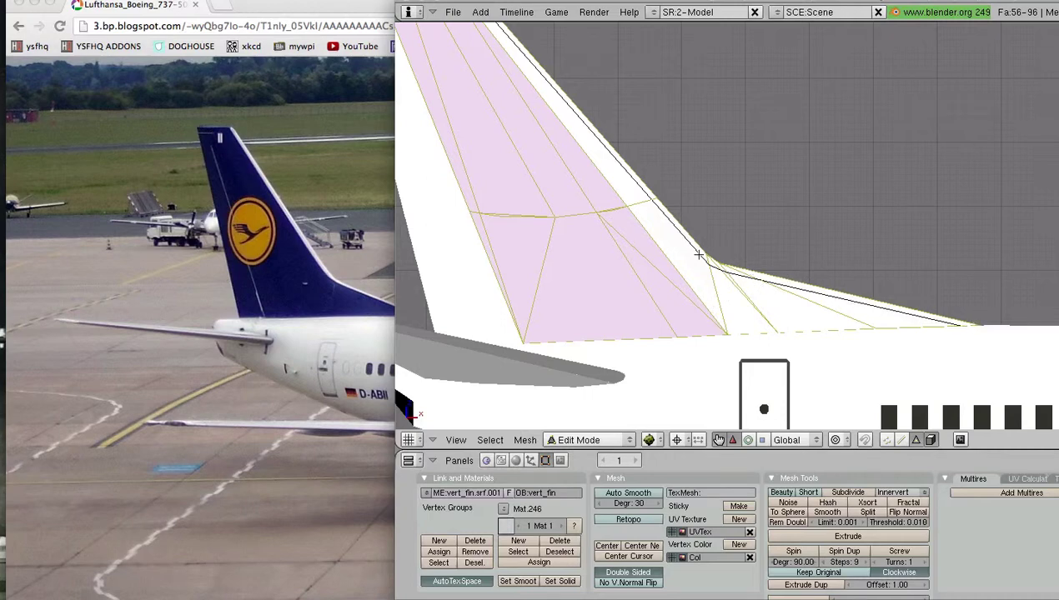
{"action": "left_click", "coordinate": [927, 217]}
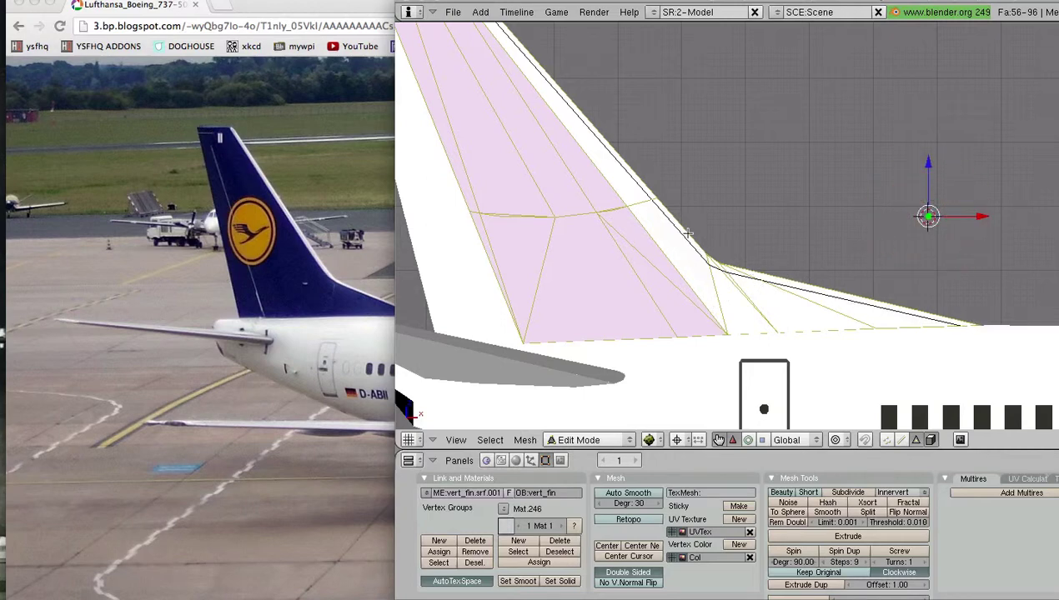
{"action": "key", "text": "super+z"}
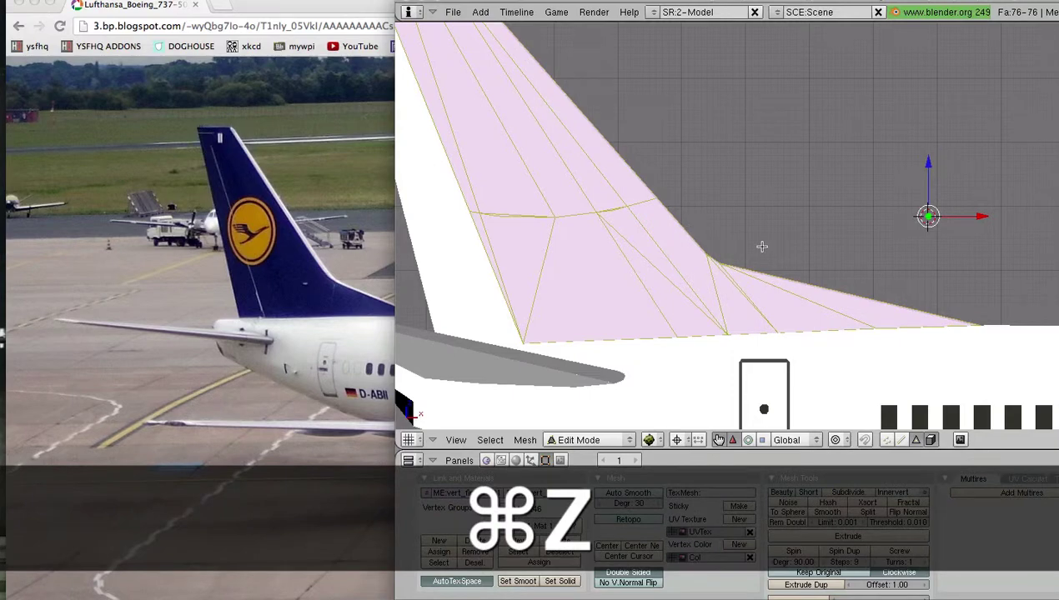
{"action": "middle_click_drag", "start_coordinate": [709, 180], "coordinate": [728, 219], "text": "shift"}
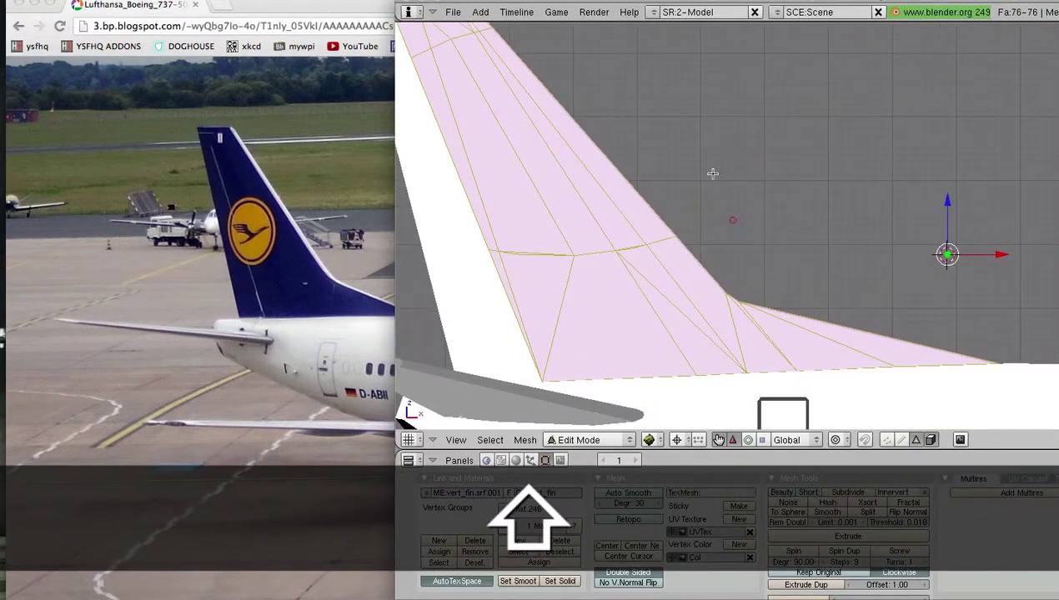
- Move the Blender window back over the reference photo and frame the whole vertical fin
{"action": "left_click_drag", "start_coordinate": [654, 2], "coordinate": [311, 2]}
{"action": "middle_click_drag", "start_coordinate": [373, 183], "coordinate": [535, 224], "text": "shift"}
{"action": "key", "text": "k"}
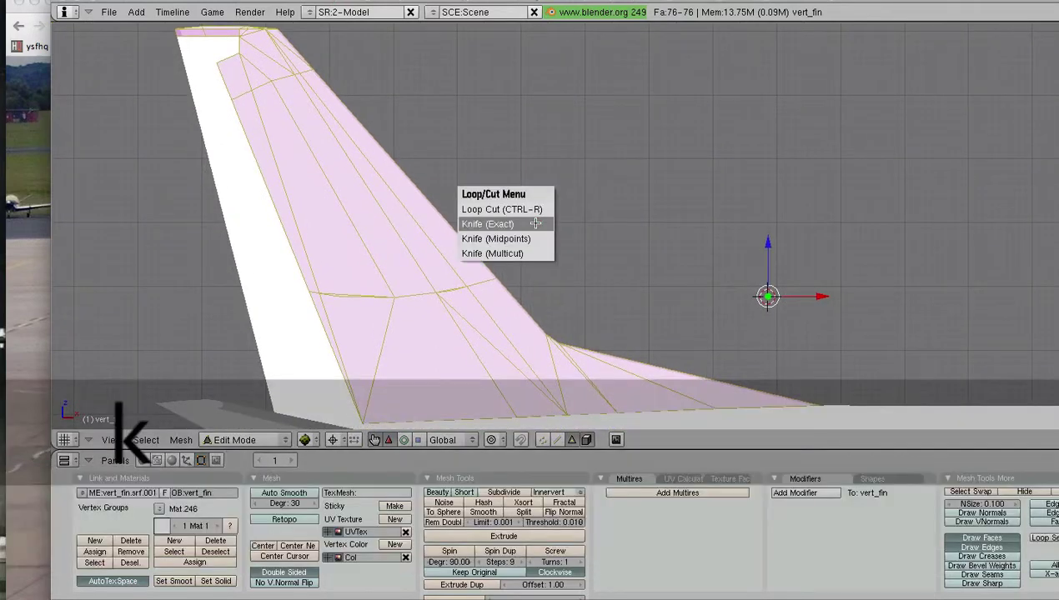
{"action": "left_click", "coordinate": [535, 222]}
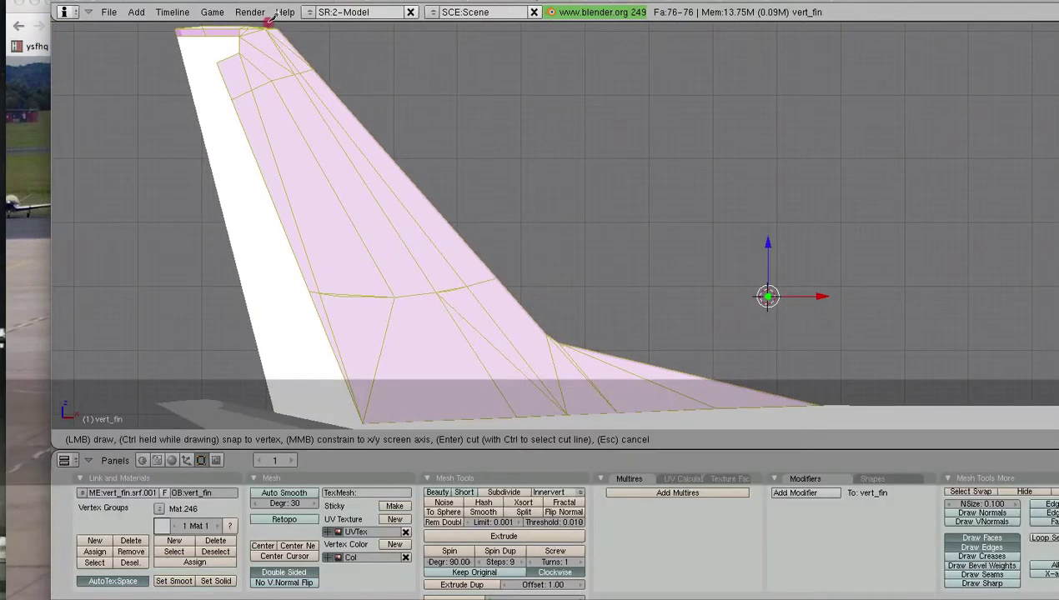
{"action": "left_click", "coordinate": [266, 24]}
{"action": "left_click_drag", "start_coordinate": [412, 169], "coordinate": [555, 344]}
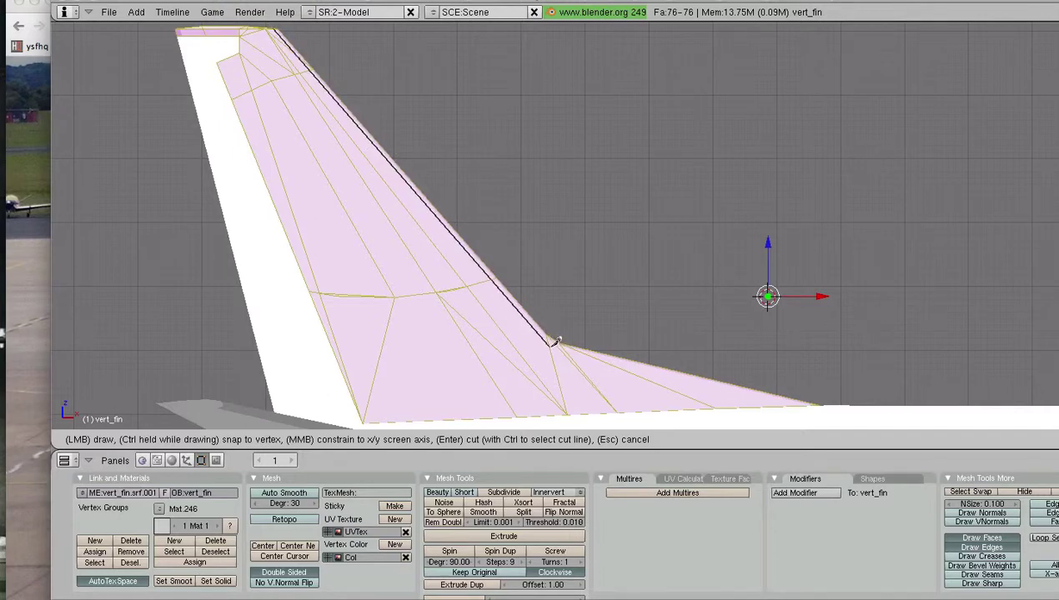
{"action": "key", "text": "Escape"}
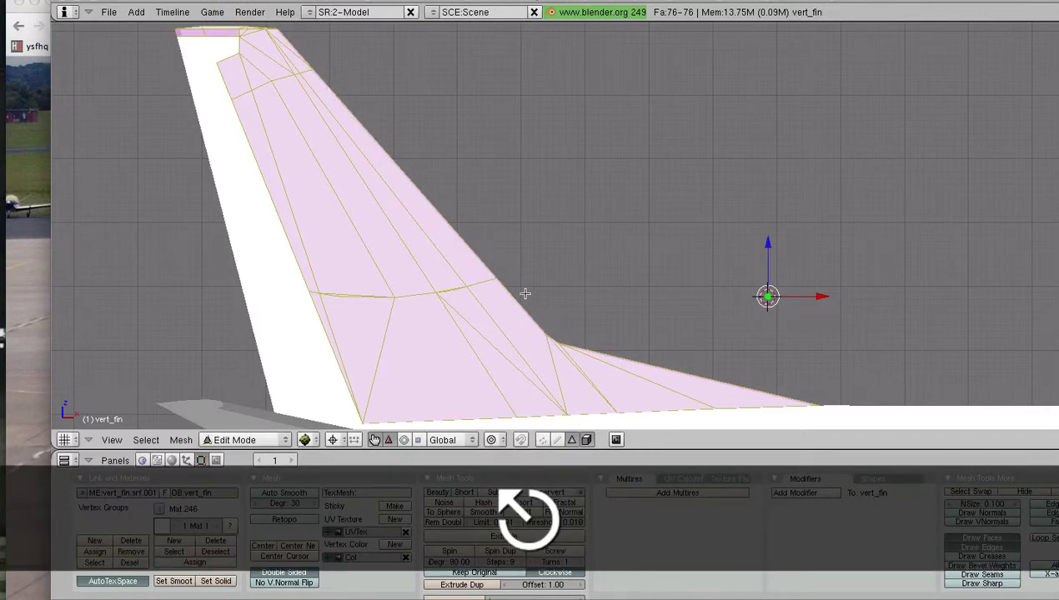
- Make an exact Knife cut just inside the fin's leading edge, from the tip around the bend to the fuselage end
{"action": "key", "text": "k"}
{"action": "left_click", "coordinate": [525, 263]}
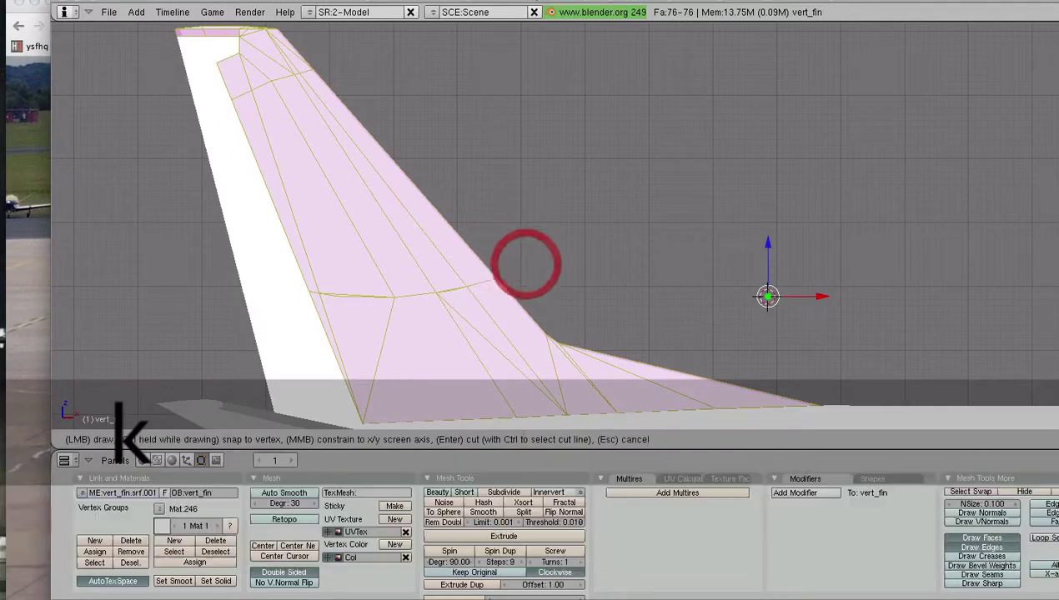
{"action": "left_click", "coordinate": [267, 25]}
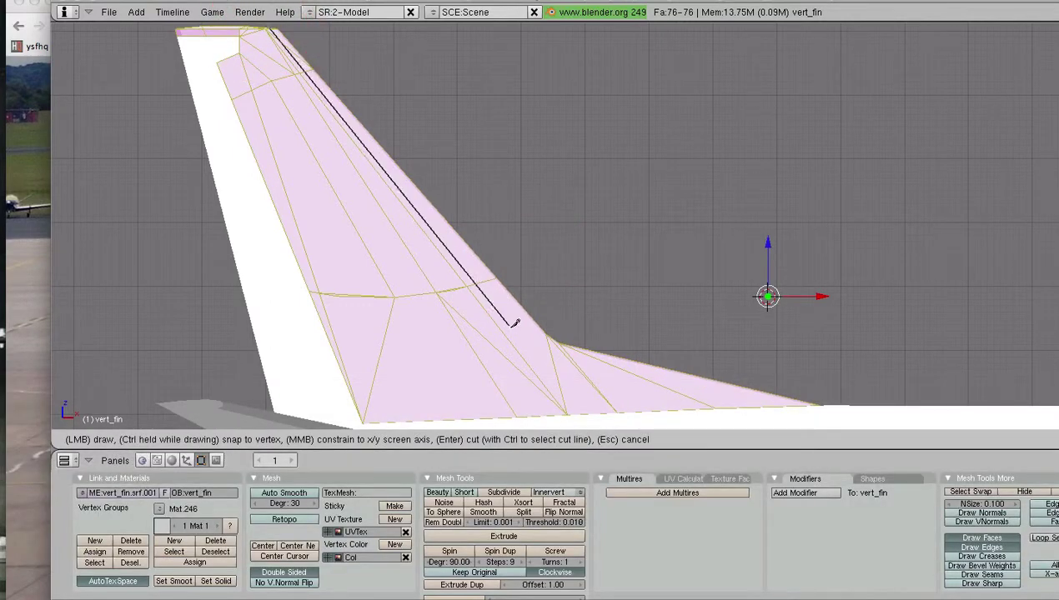
{"action": "left_click", "coordinate": [550, 348]}
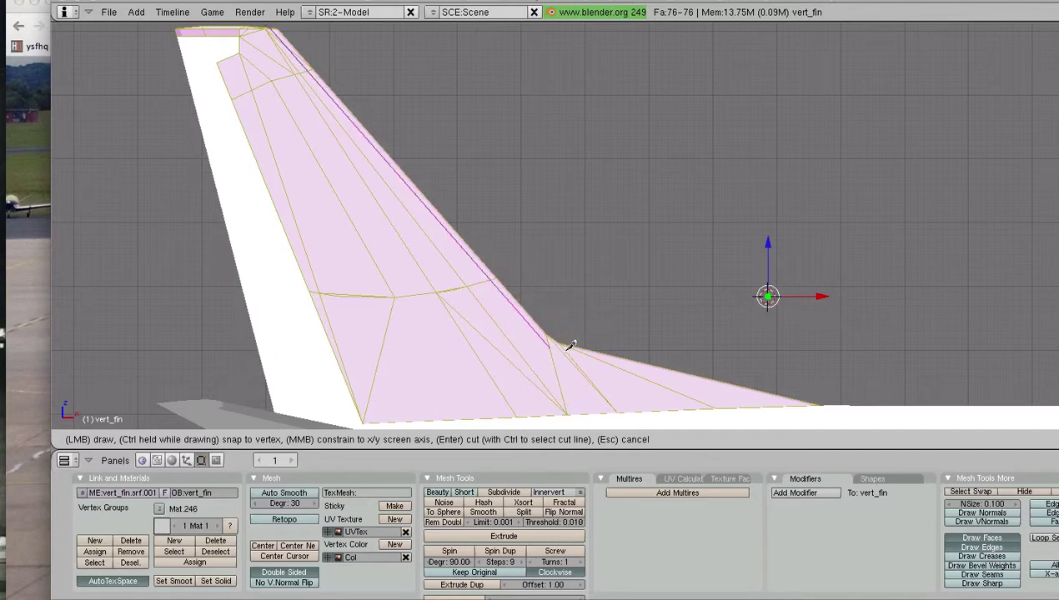
{"action": "left_click", "coordinate": [567, 350]}
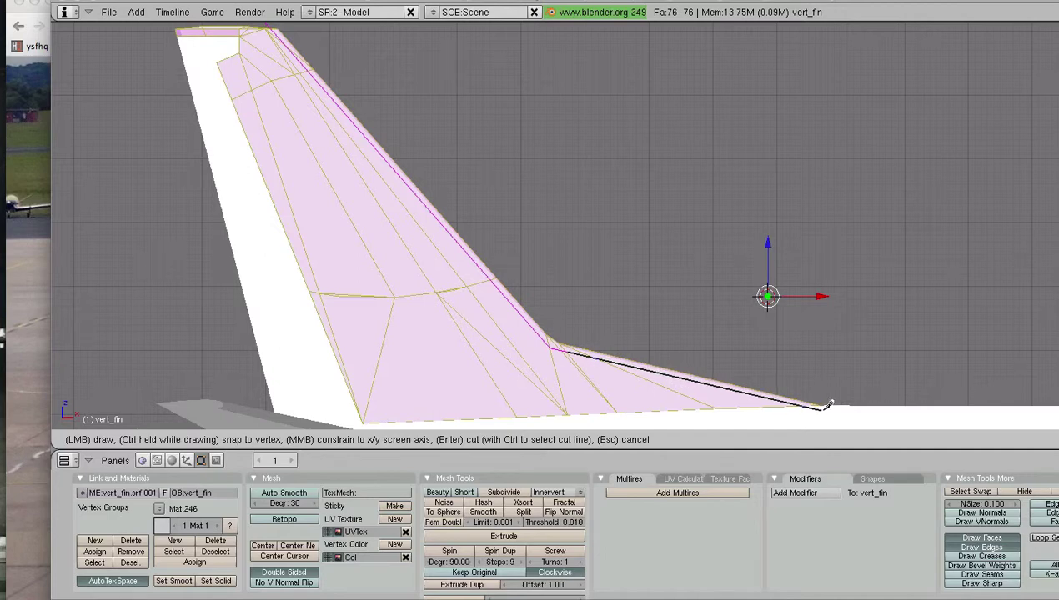
{"action": "left_click", "coordinate": [824, 408]}
{"action": "key", "text": "Return"}
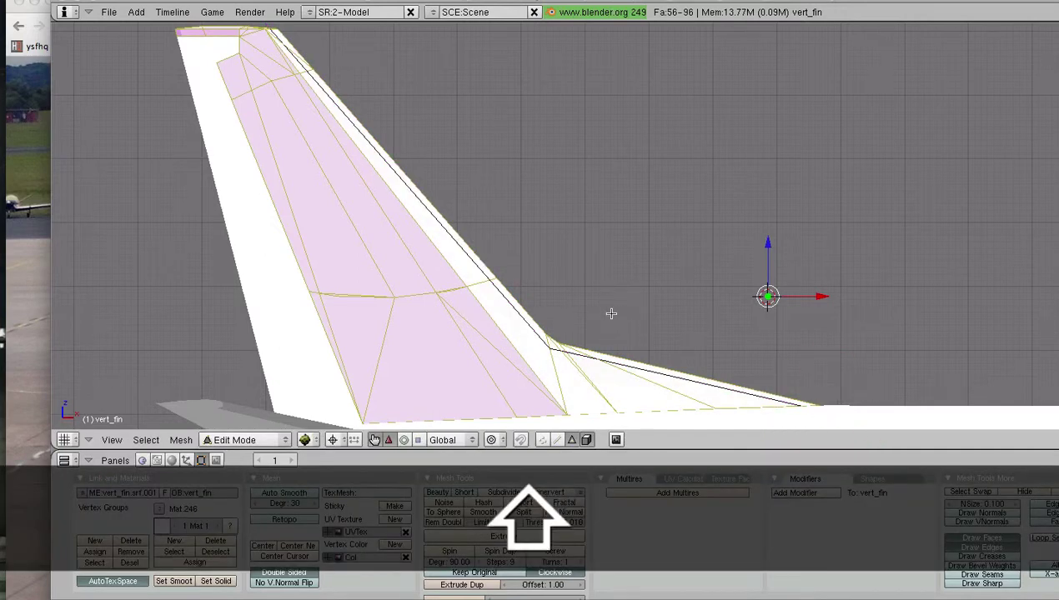
- Deselect all of the fin's faces and inspect the new leading-edge cut from the tip down to the fuselage
{"action": "scroll", "coordinate": [632, 284], "scroll_direction": "down", "scroll_amount": 3}
{"action": "key", "text": "a"}
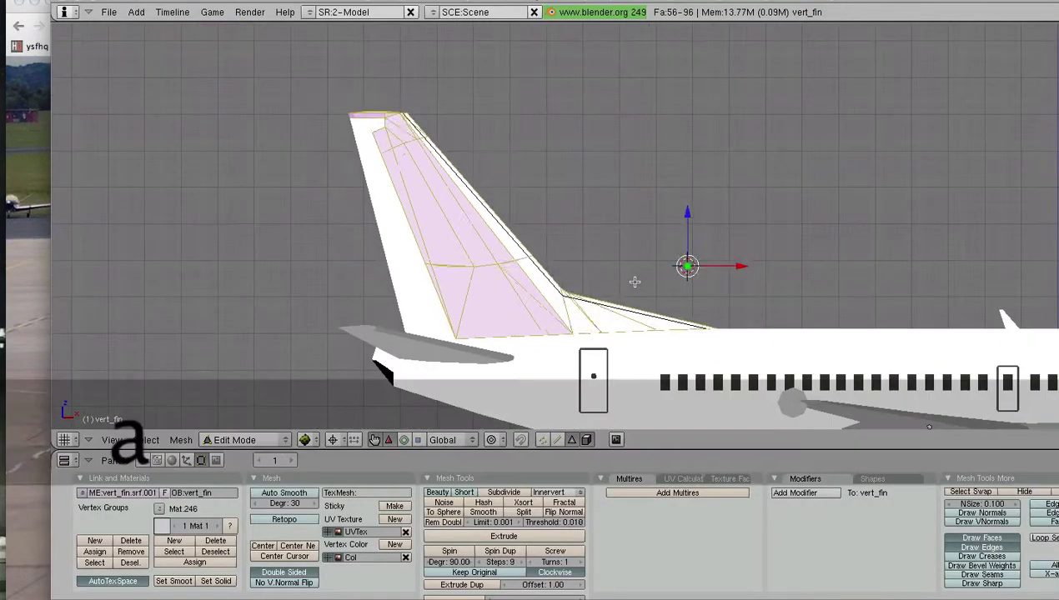
{"action": "middle_click_drag", "start_coordinate": [619, 291], "coordinate": [603, 253], "text": "shift"}
{"action": "key", "text": "KP_1"}
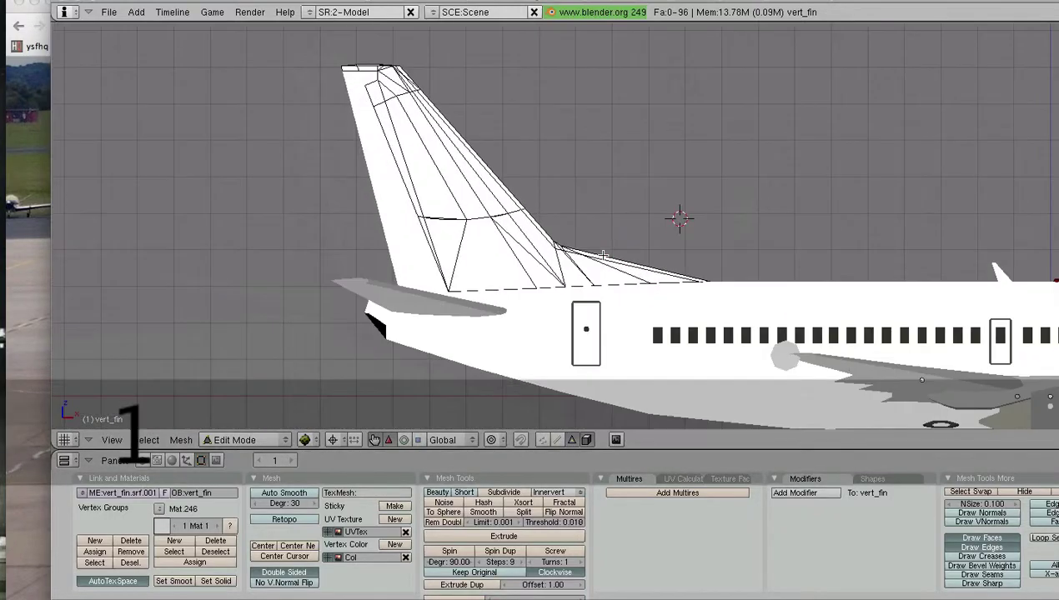
{"action": "middle_click_drag", "start_coordinate": [499, 178], "coordinate": [526, 254], "text": "shift"}
{"action": "scroll", "coordinate": [527, 254], "scroll_direction": "up", "scroll_amount": 5}
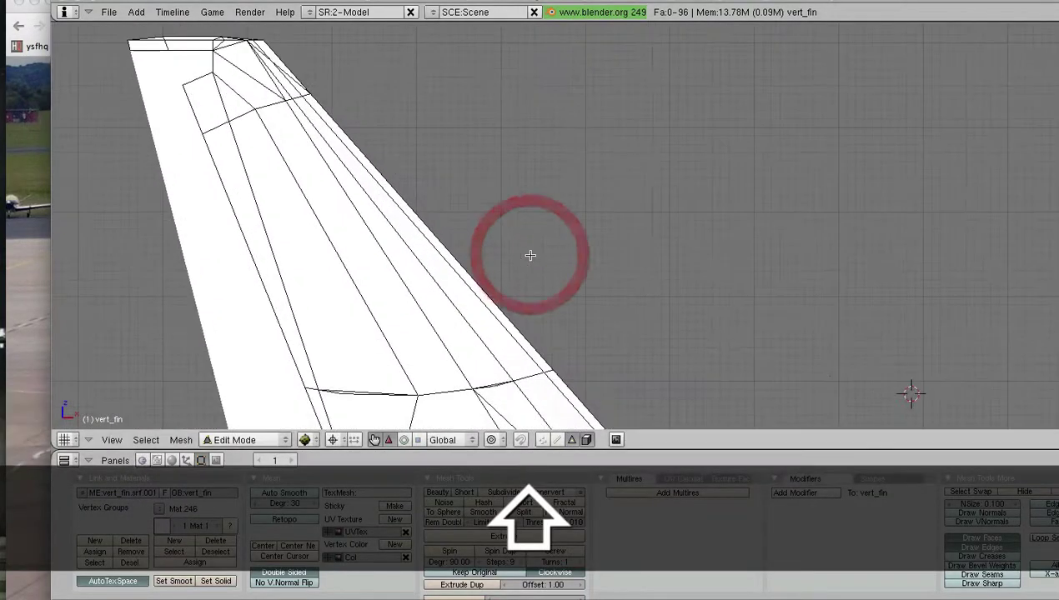
{"action": "middle_click_drag", "start_coordinate": [581, 302], "coordinate": [441, 124], "text": "shift"}
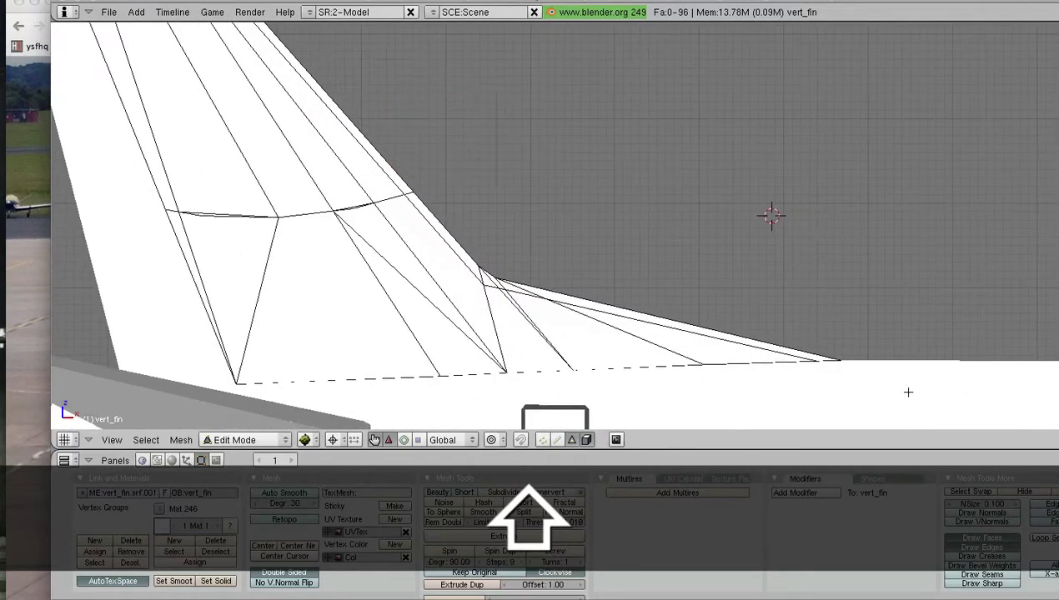
{"action": "scroll", "coordinate": [551, 220], "scroll_direction": "down", "scroll_amount": 3}
{"action": "scroll", "coordinate": [584, 234], "scroll_direction": "up", "scroll_amount": 2}
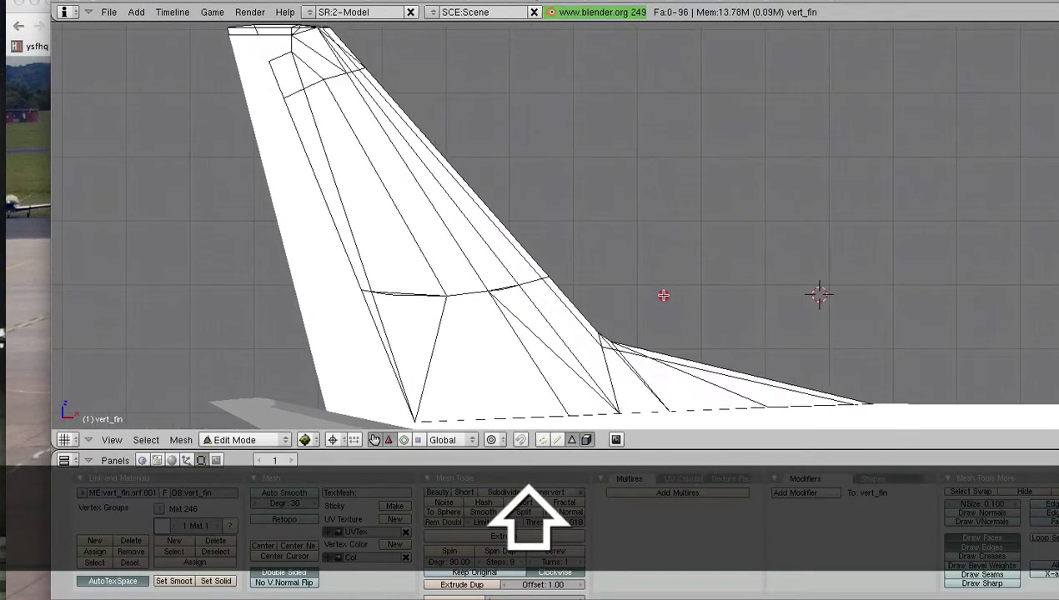
{"action": "scroll", "coordinate": [651, 294], "scroll_direction": "down", "scroll_amount": 1}
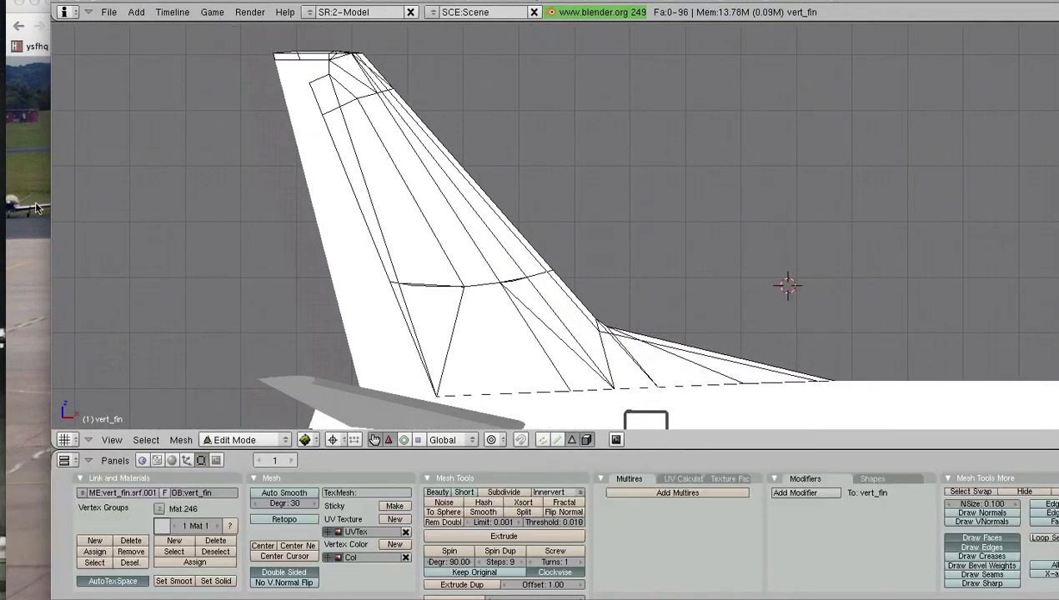
- Switch to the reference photo and sample the tail's dark blue with DigitalColor Meter using a larger aperture
{"action": "left_click", "coordinate": [38, 205]}
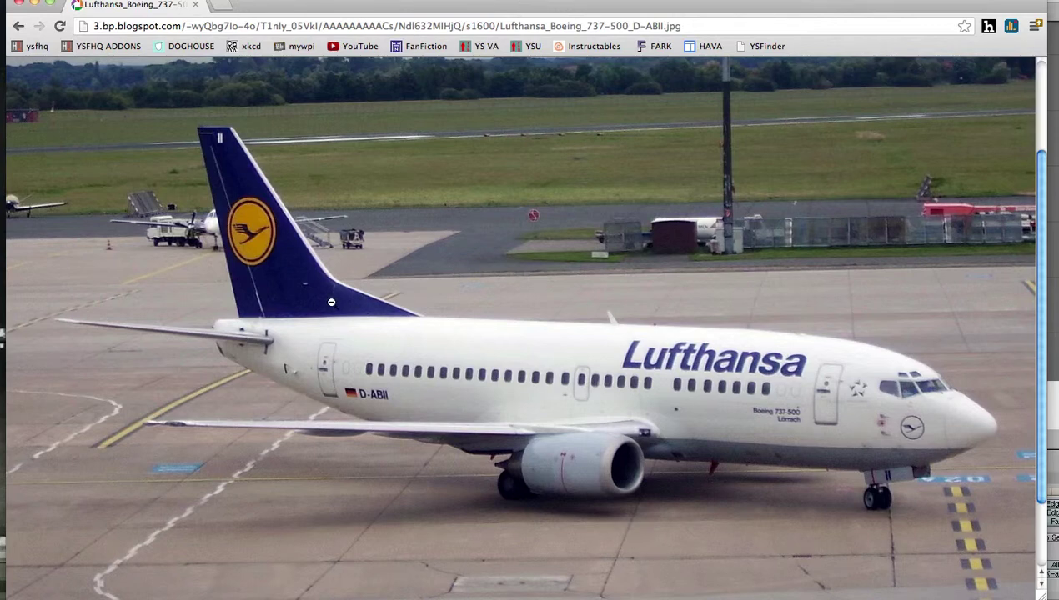
{"action": "left_click", "coordinate": [362, 310]}
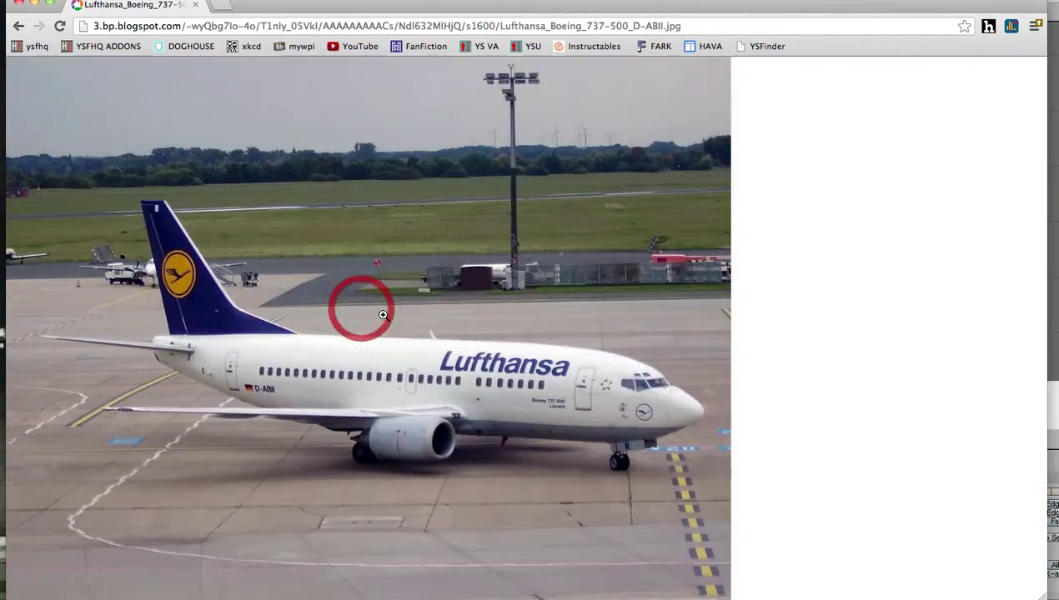
{"action": "left_click", "coordinate": [288, 330]}
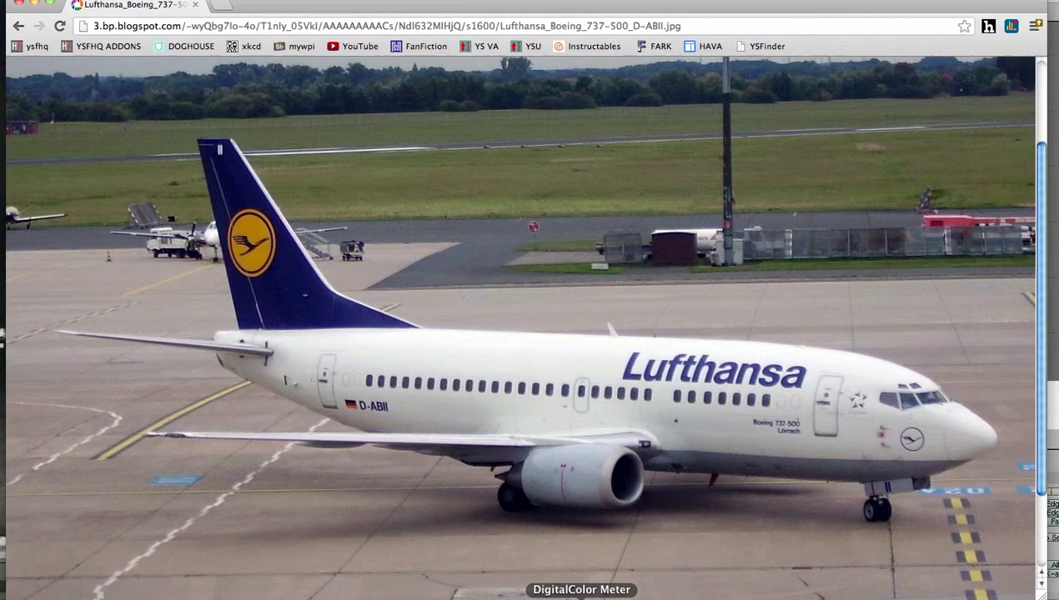
{"action": "left_click", "coordinate": [581, 598]}
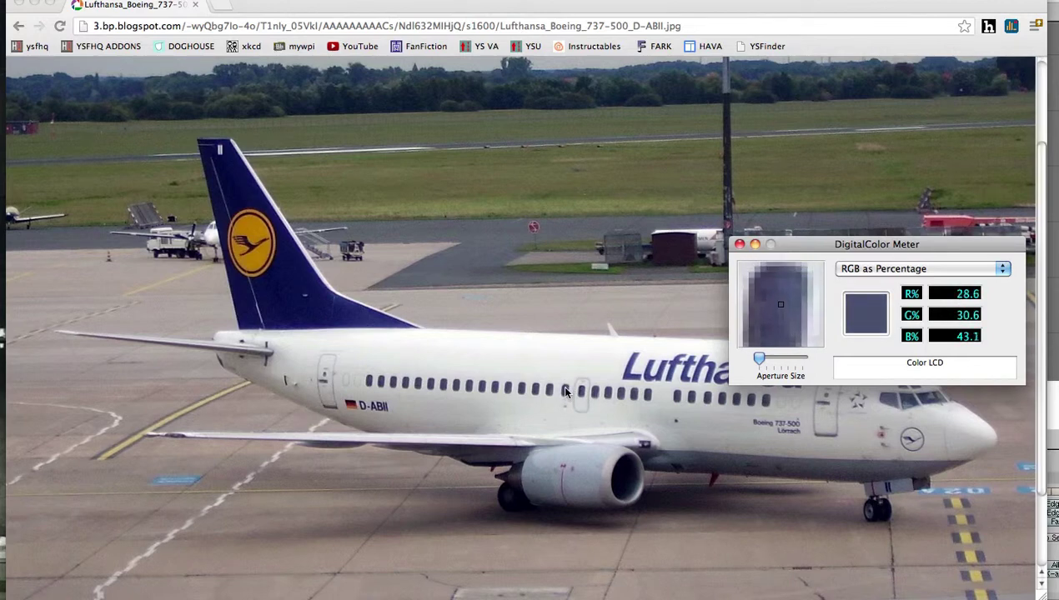
{"action": "left_click_drag", "start_coordinate": [758, 359], "coordinate": [774, 359]}
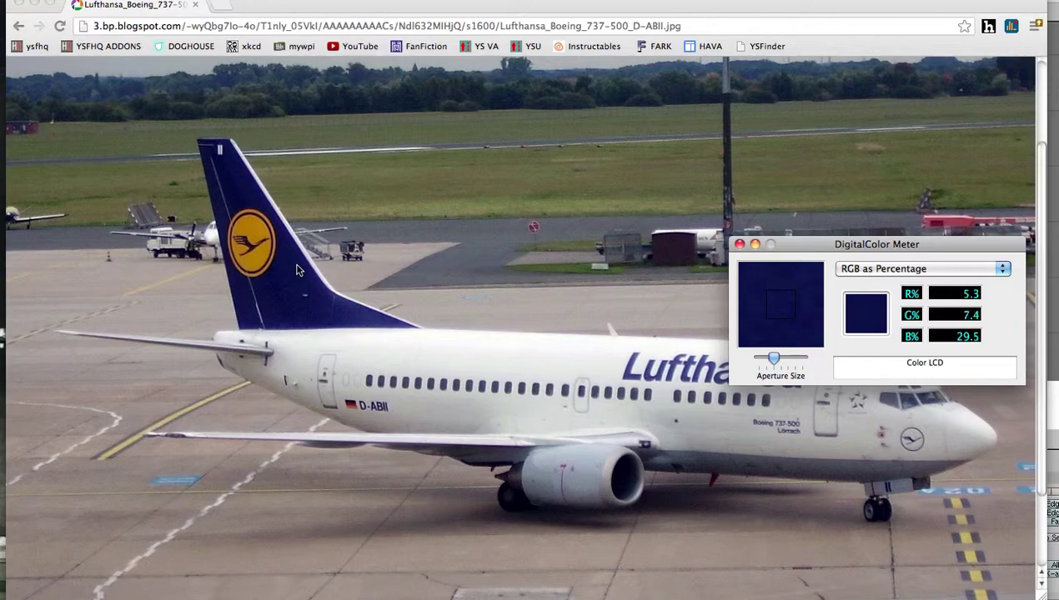
- Return to Blender and switch the vertical fin from Edit Mode to Vertex Paint mode
{"action": "left_click", "coordinate": [1053, 106]}
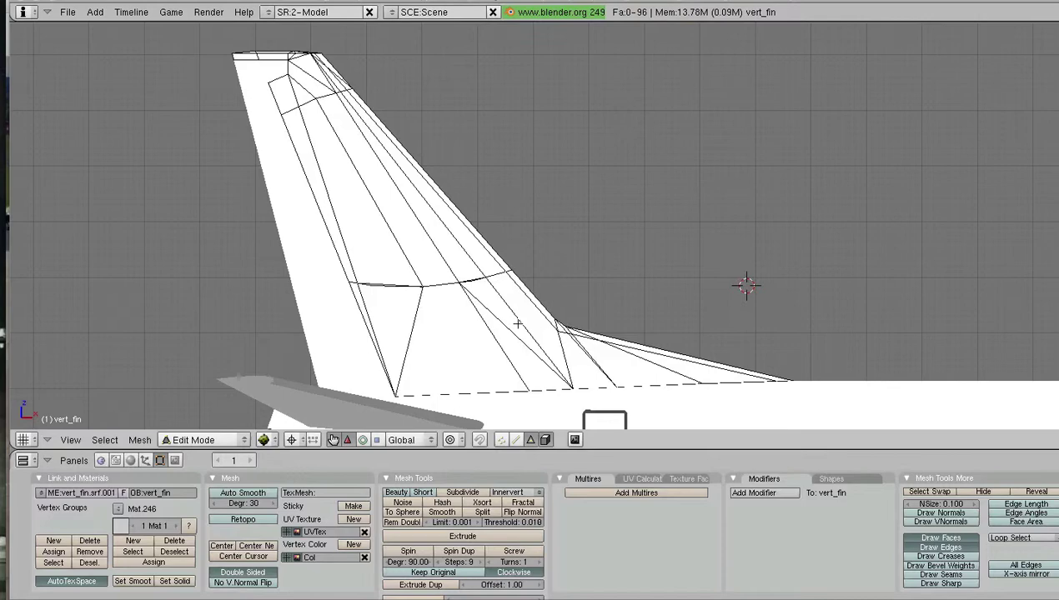
{"action": "left_click", "coordinate": [243, 439]}
{"action": "left_click", "coordinate": [236, 382]}
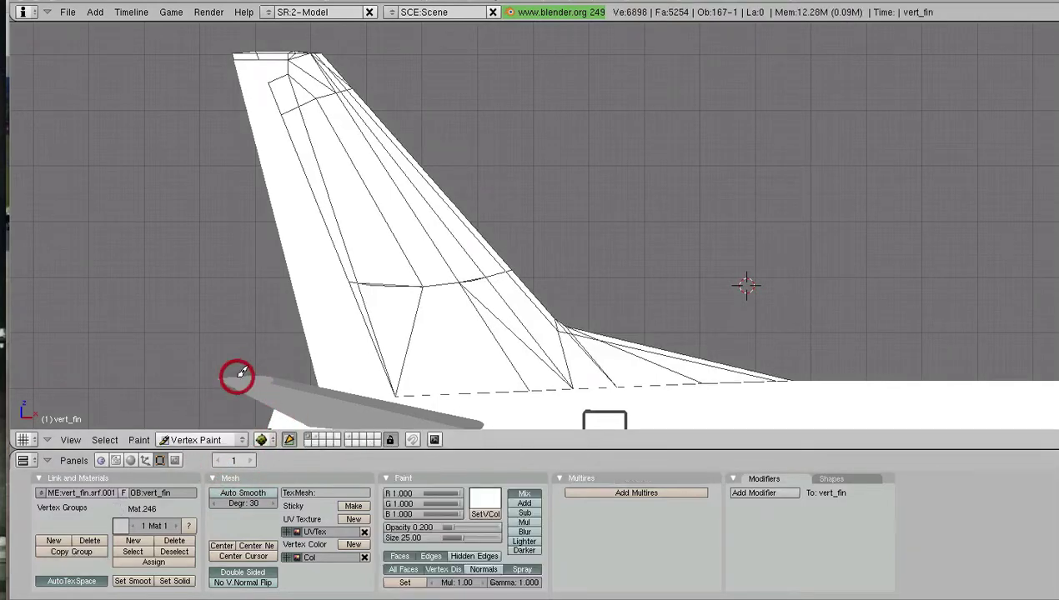
- Select all faces of the vertical fin for painting, seen from the side
{"action": "scroll", "coordinate": [546, 216], "scroll_direction": "down", "scroll_amount": 4}
{"action": "middle_click_drag", "start_coordinate": [594, 231], "coordinate": [595, 253]}
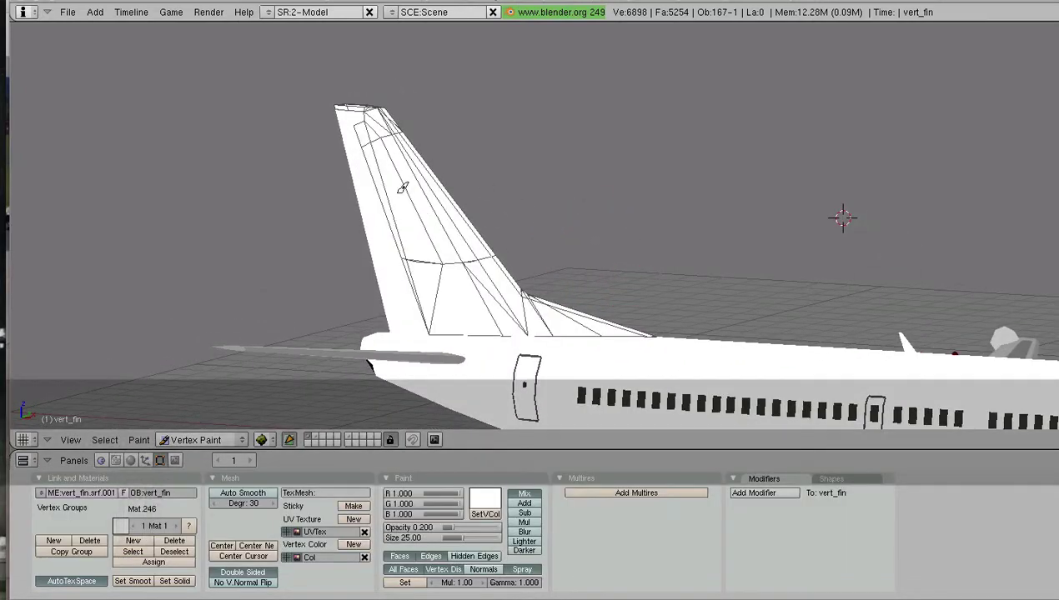
{"action": "middle_click_drag", "start_coordinate": [478, 215], "coordinate": [627, 193]}
{"action": "scroll", "coordinate": [546, 236], "scroll_direction": "up", "scroll_amount": 2}
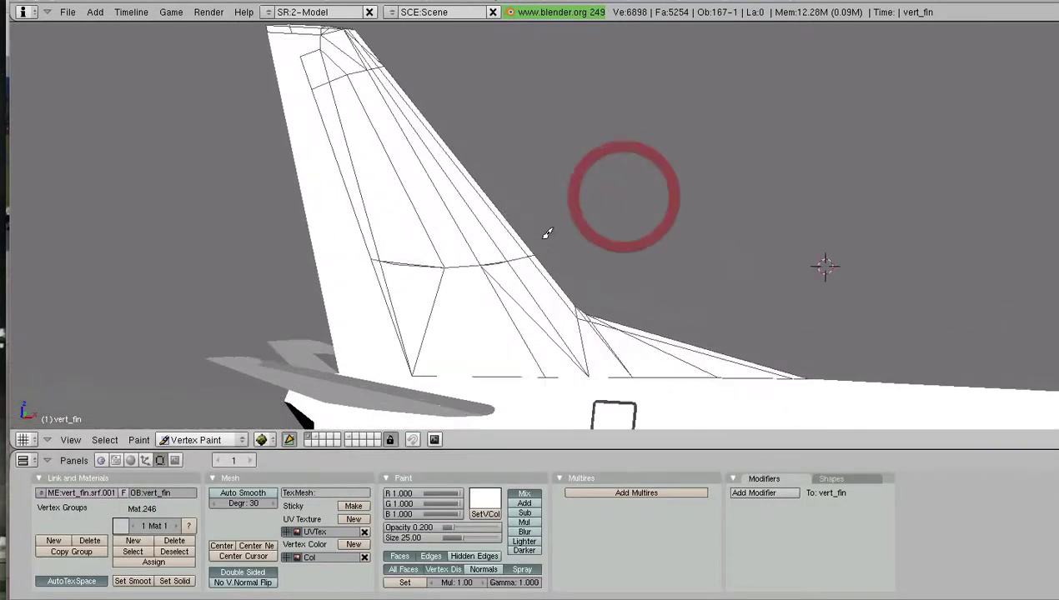
{"action": "middle_click_drag", "start_coordinate": [557, 241], "coordinate": [542, 229], "text": "shift"}
{"action": "key", "text": "KP_1"}
{"action": "scroll", "coordinate": [543, 229], "scroll_direction": "down", "scroll_amount": 1}
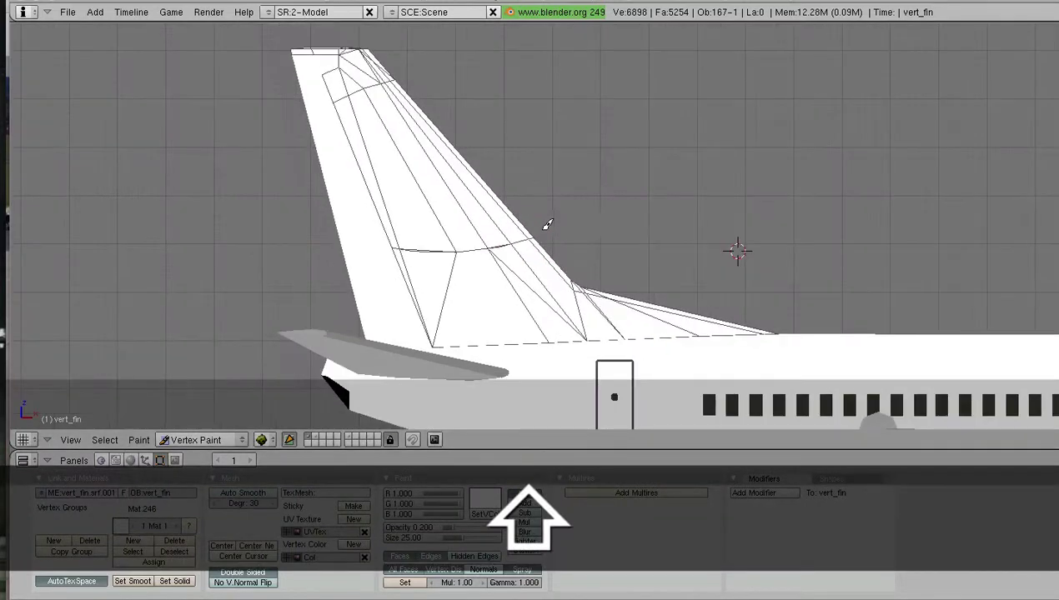
{"action": "middle_click_drag", "start_coordinate": [607, 228], "coordinate": [591, 232], "text": "shift"}
{"action": "key", "text": "a"}
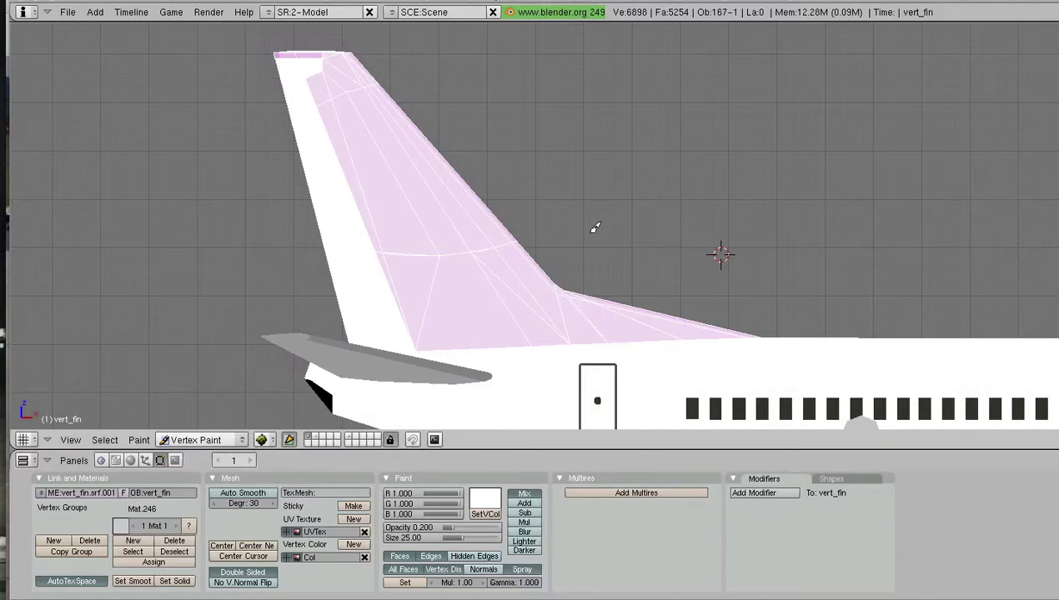
- Set the vertex paint colour to dark blue with R 0.045, G 0.067 and B 0.291
{"action": "left_click_drag", "start_coordinate": [268, 2], "coordinate": [577, 2]}
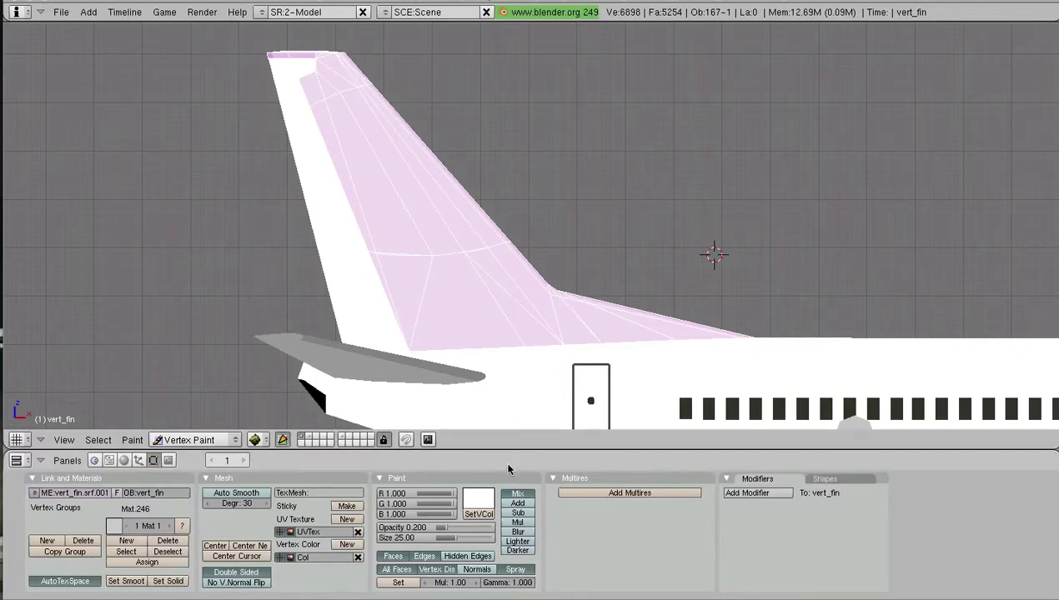
{"action": "left_click", "coordinate": [487, 500]}
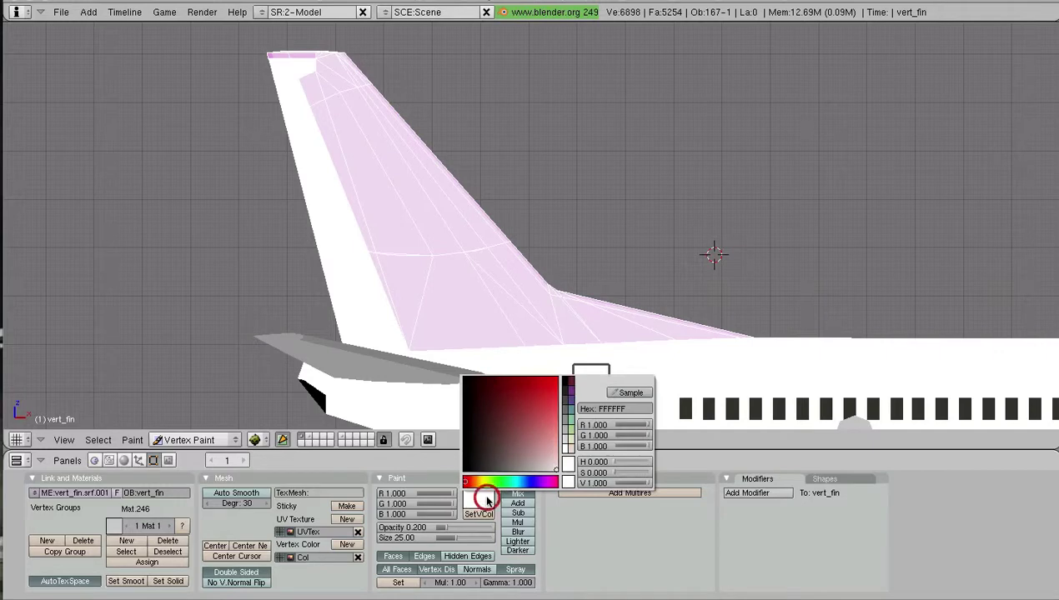
{"action": "left_click", "coordinate": [595, 427]}
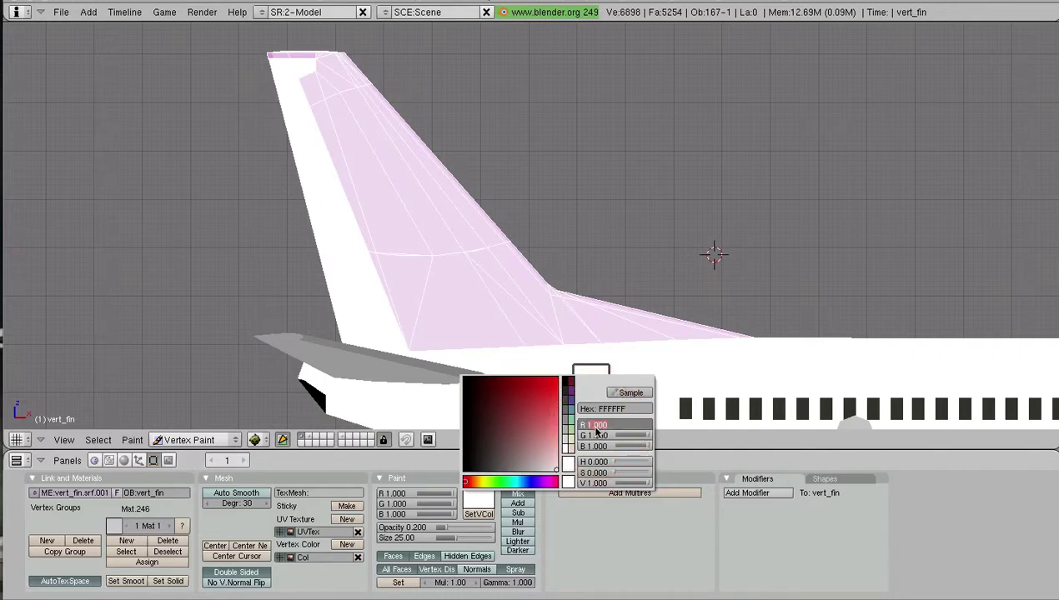
{"action": "type", "text": ".045"}
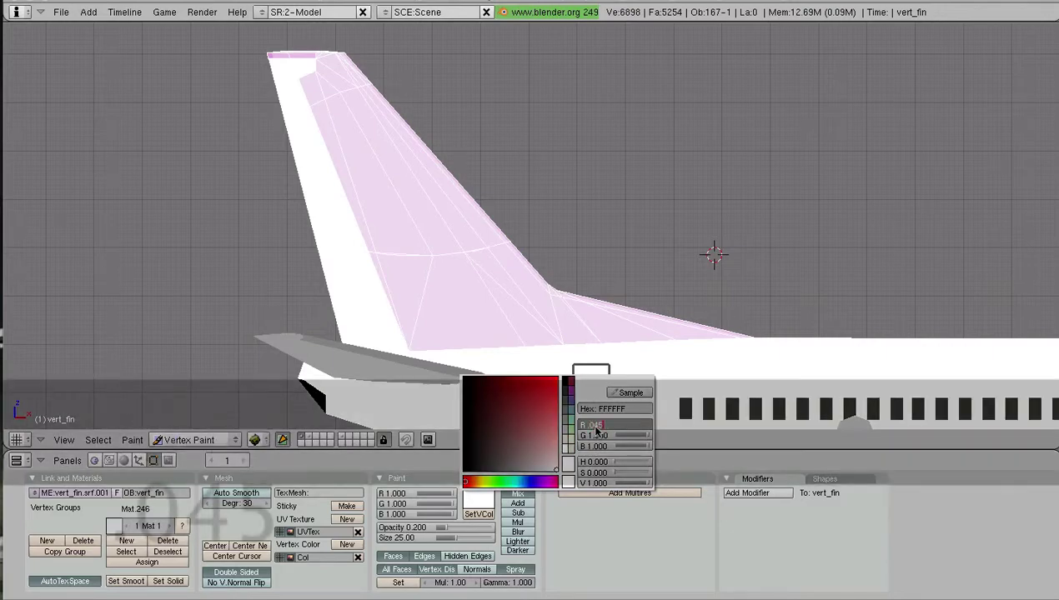
{"action": "key", "text": "Return"}
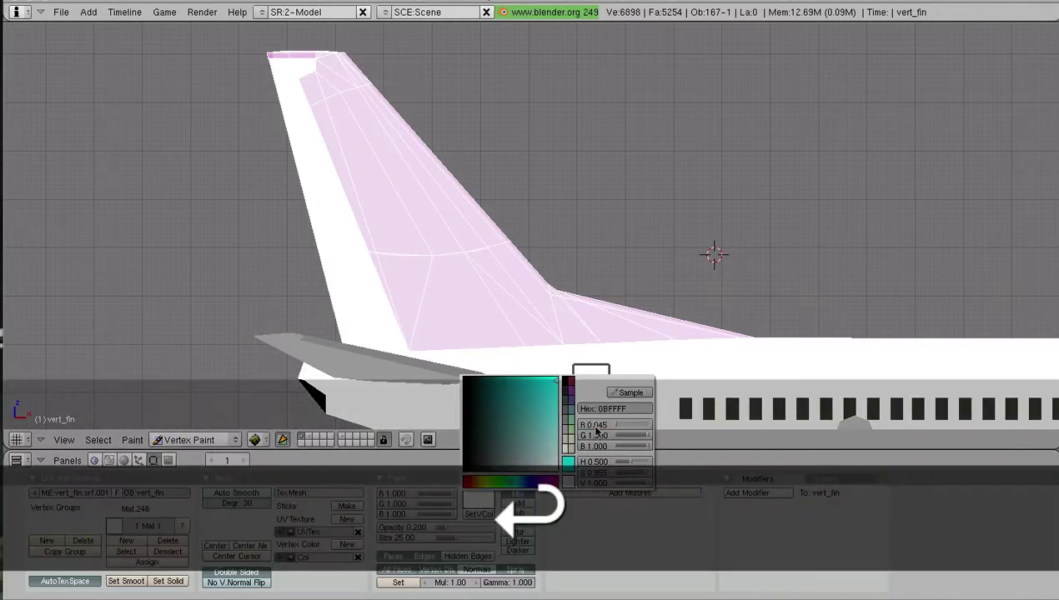
{"action": "left_click", "coordinate": [599, 436]}
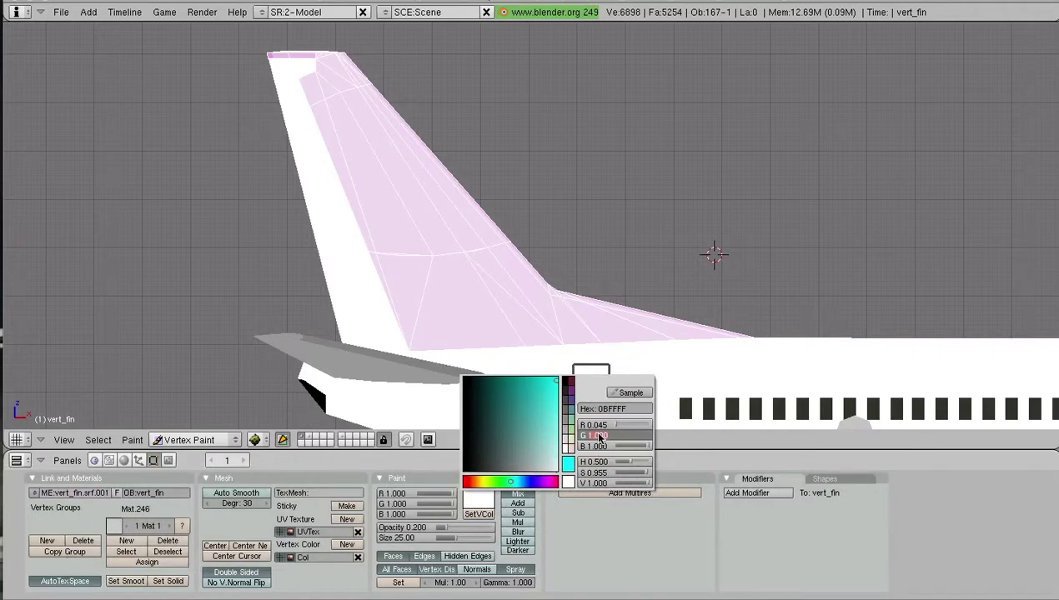
{"action": "type", "text": ".067"}
{"action": "key", "text": "Return"}
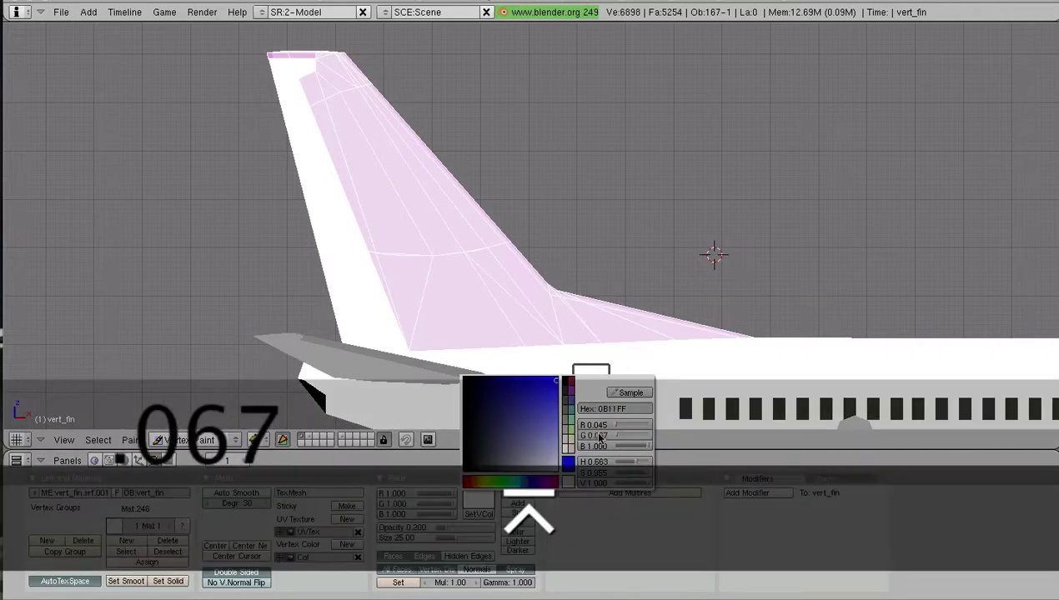
{"action": "left_click", "coordinate": [595, 447]}
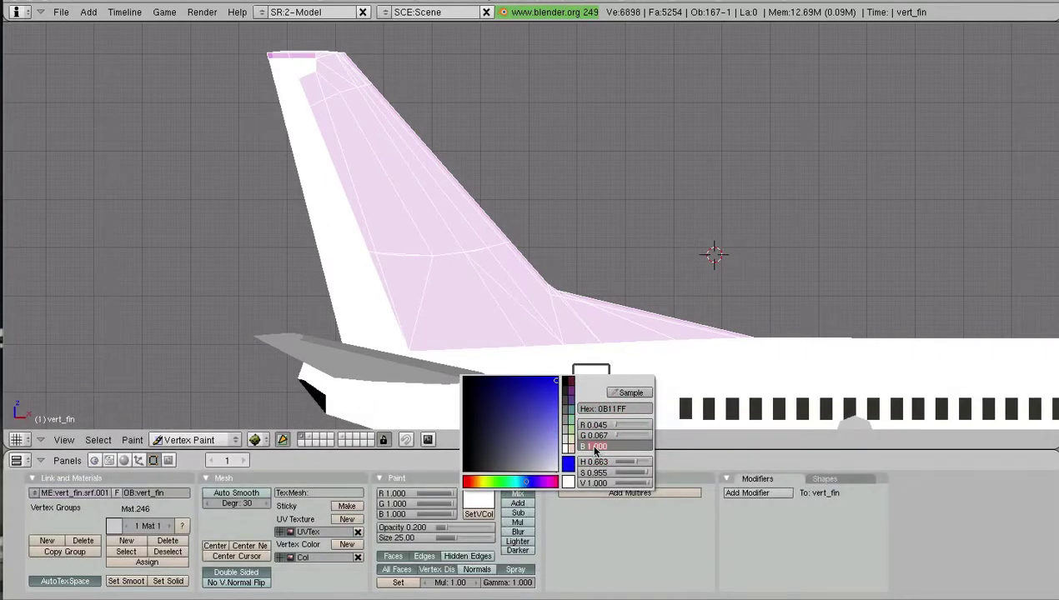
{"action": "type", "text": ".291"}
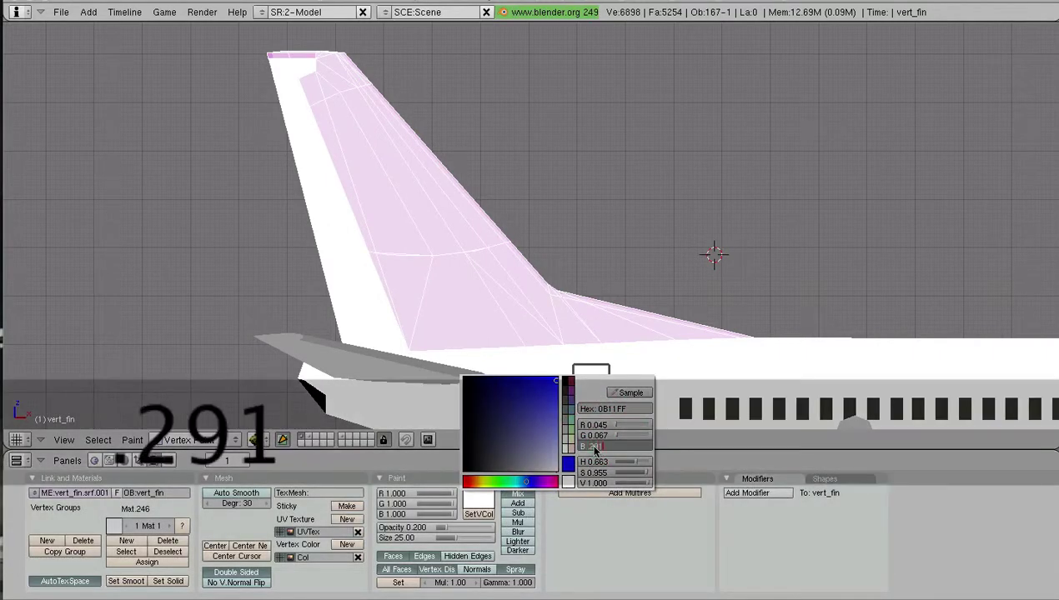
{"action": "key", "text": "Return"}
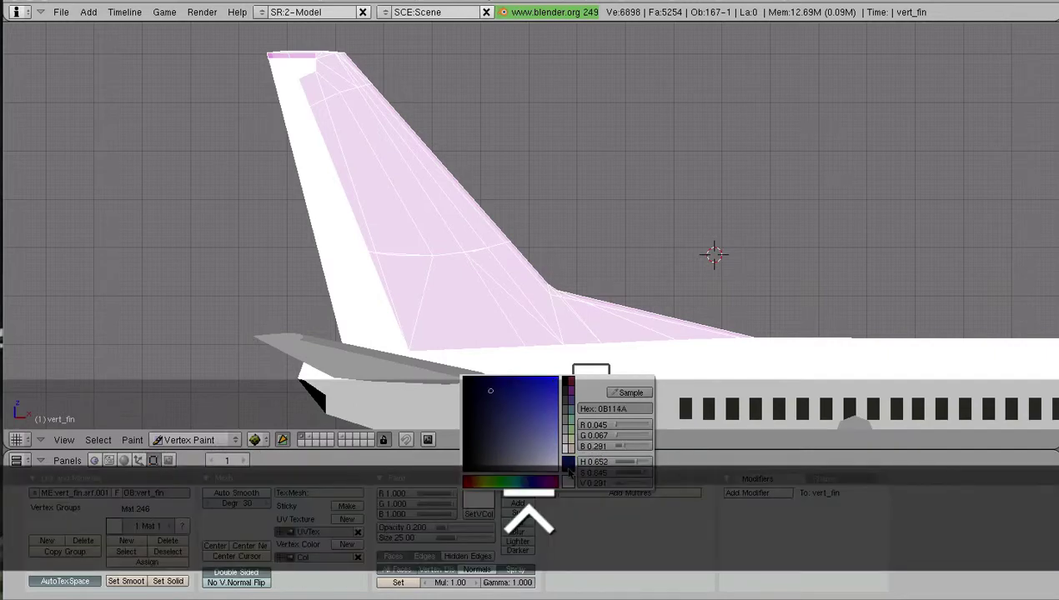
{"action": "left_click", "coordinate": [568, 470]}
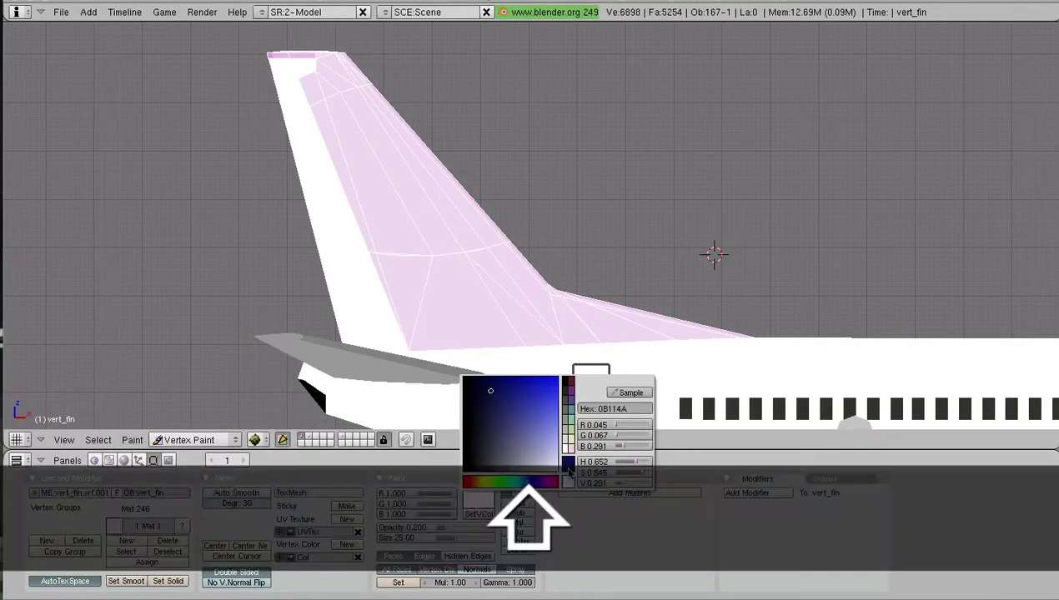
{"action": "key", "text": "Return"}
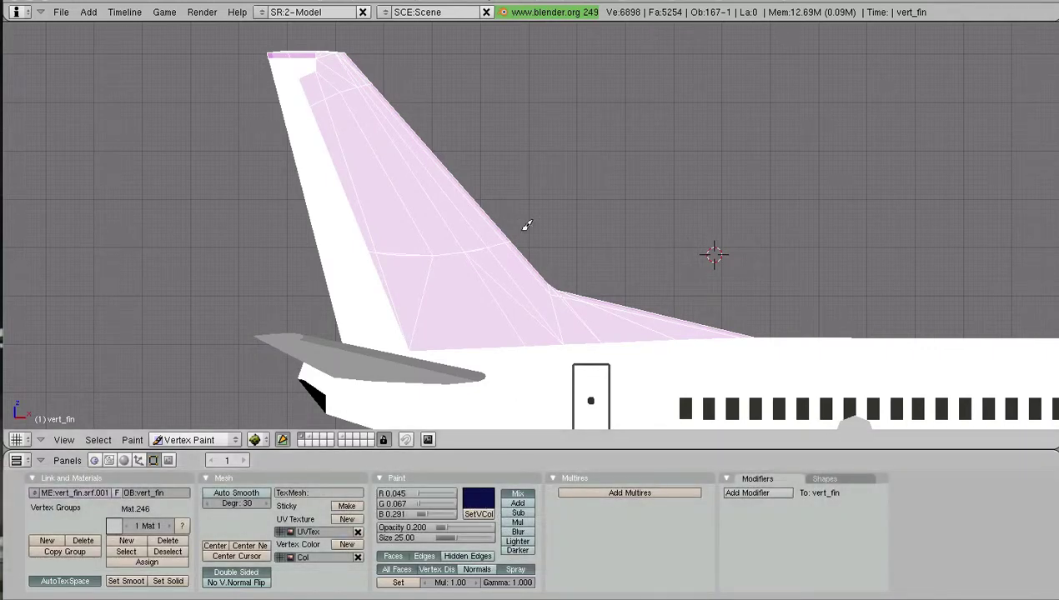
- Fill all selected faces of the vertical fin with the dark blue, deselect them and return to Object Mode
{"action": "left_click", "coordinate": [480, 514]}
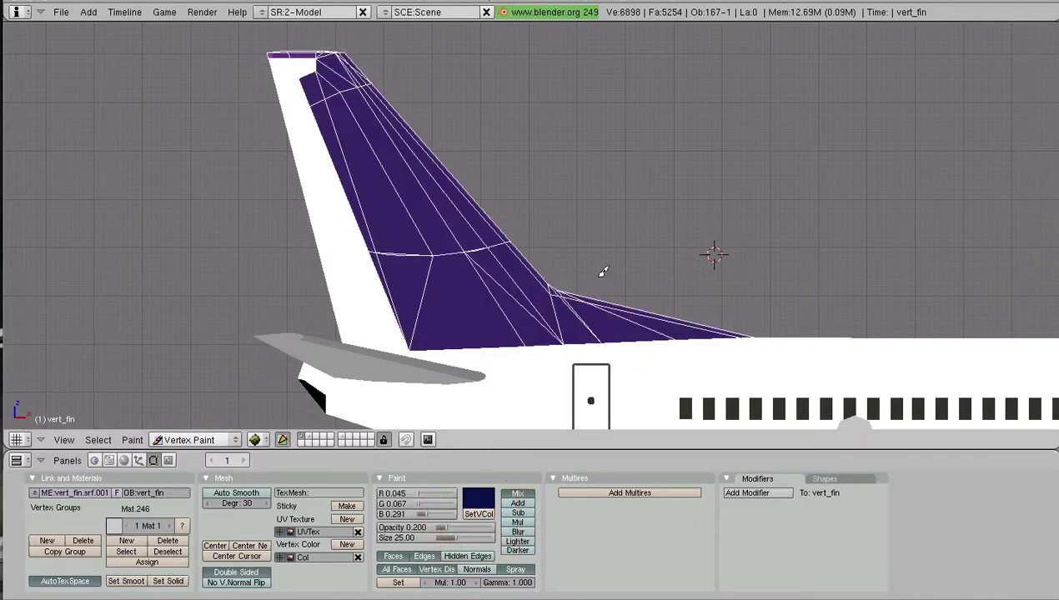
{"action": "key", "text": "a"}
{"action": "left_click", "coordinate": [221, 439]}
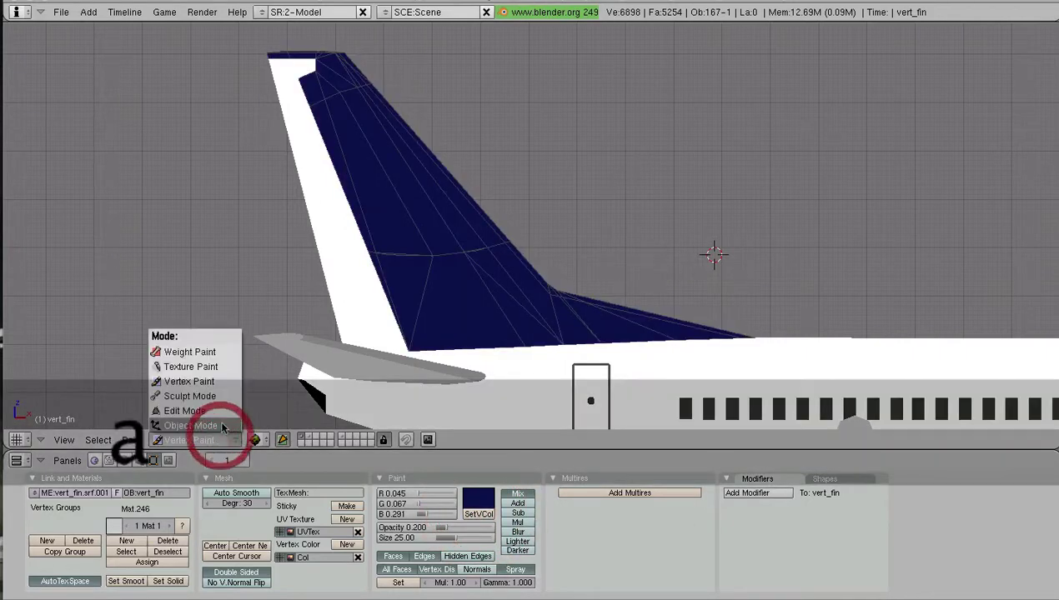
{"action": "left_click", "coordinate": [223, 426]}
- Examine the dark blue vertical fin and its leading edge from the front, the side and the opposite side
{"action": "scroll", "coordinate": [541, 253], "scroll_direction": "down", "scroll_amount": 2}
{"action": "middle_click_drag", "start_coordinate": [667, 242], "coordinate": [419, 230]}
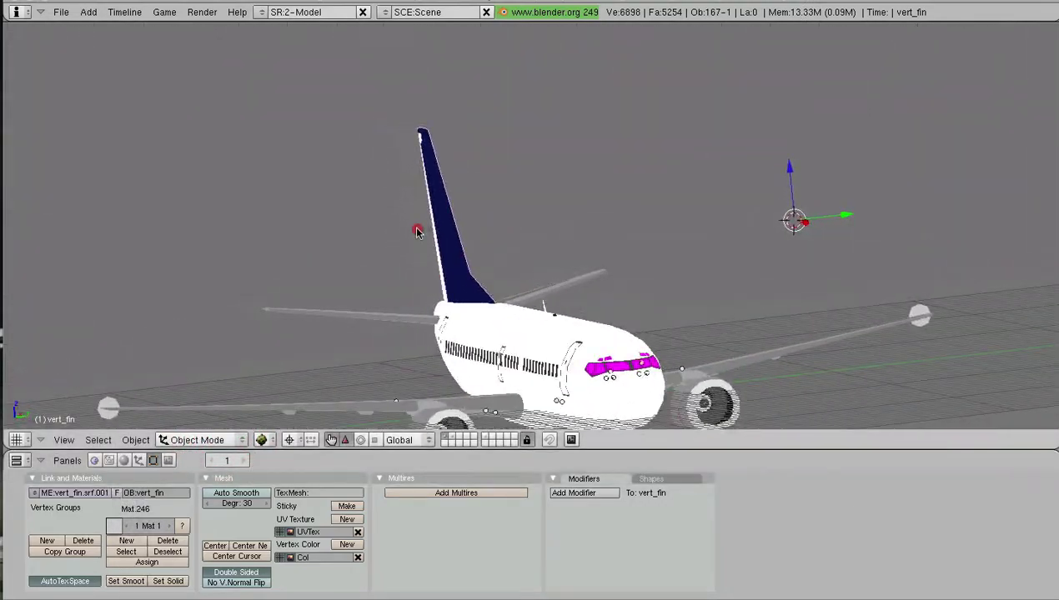
{"action": "middle_click_drag", "start_coordinate": [655, 258], "coordinate": [912, 267]}
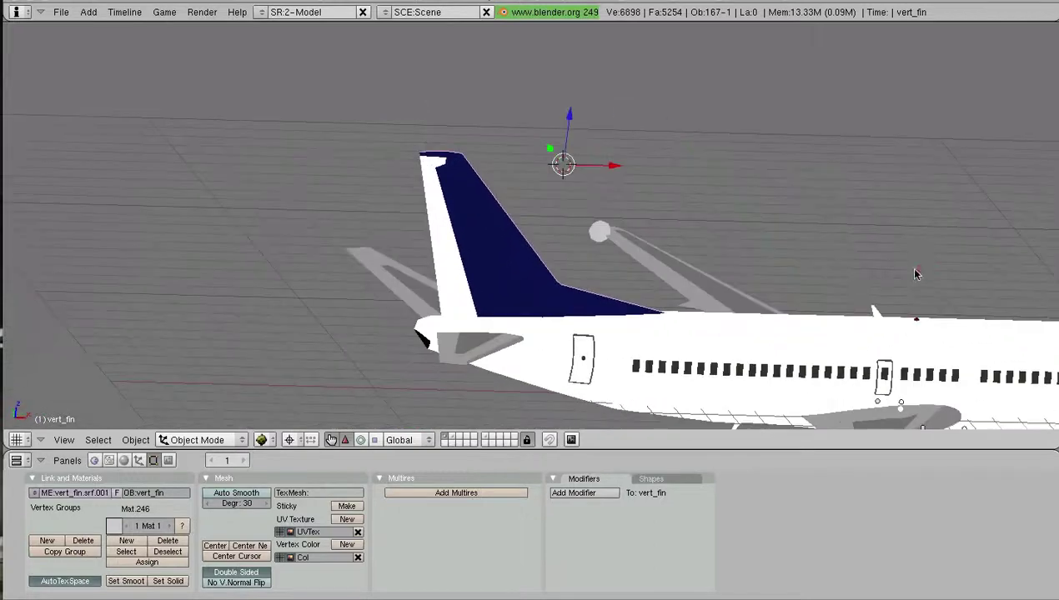
{"action": "scroll", "coordinate": [593, 272], "scroll_direction": "up", "scroll_amount": 3}
{"action": "right_click", "coordinate": [552, 293]}
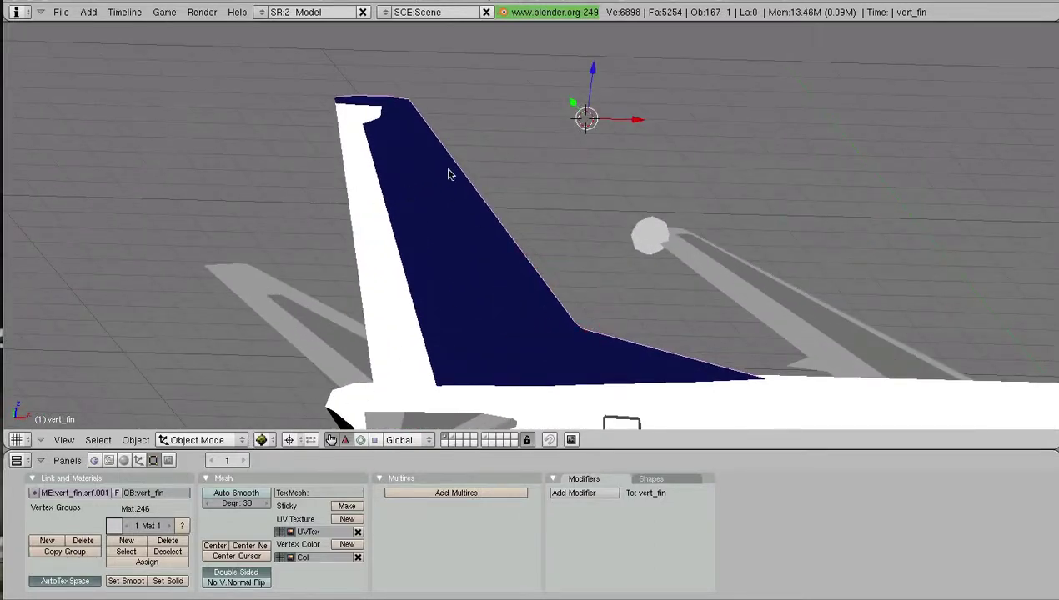
{"action": "left_click", "coordinate": [205, 441]}
{"action": "scroll", "coordinate": [551, 257], "scroll_direction": "down", "scroll_amount": 1}
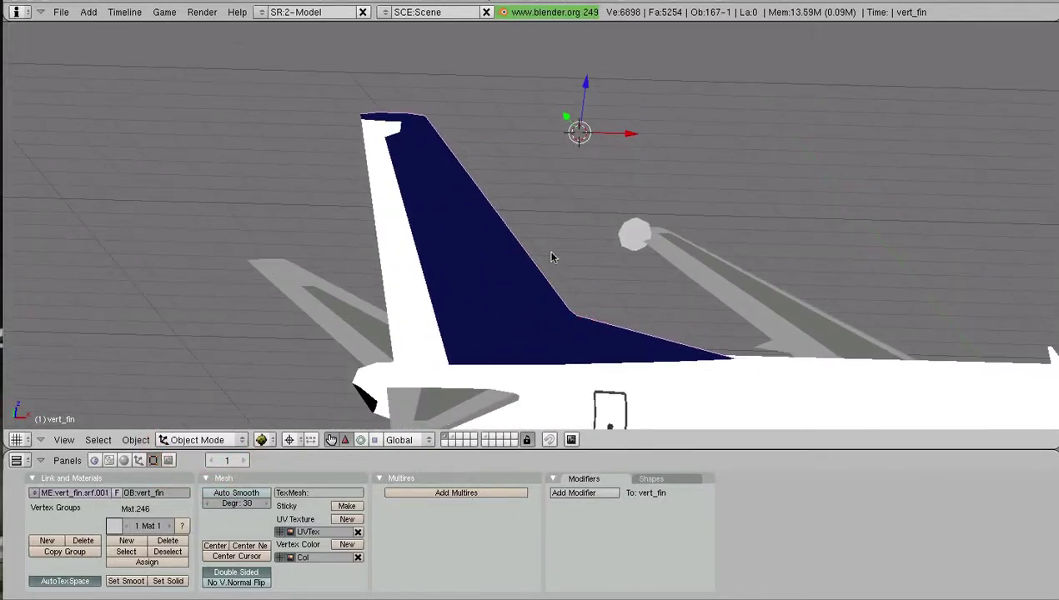
{"action": "key", "text": "1"}
{"action": "scroll", "coordinate": [546, 252], "scroll_direction": "up", "scroll_amount": 5}
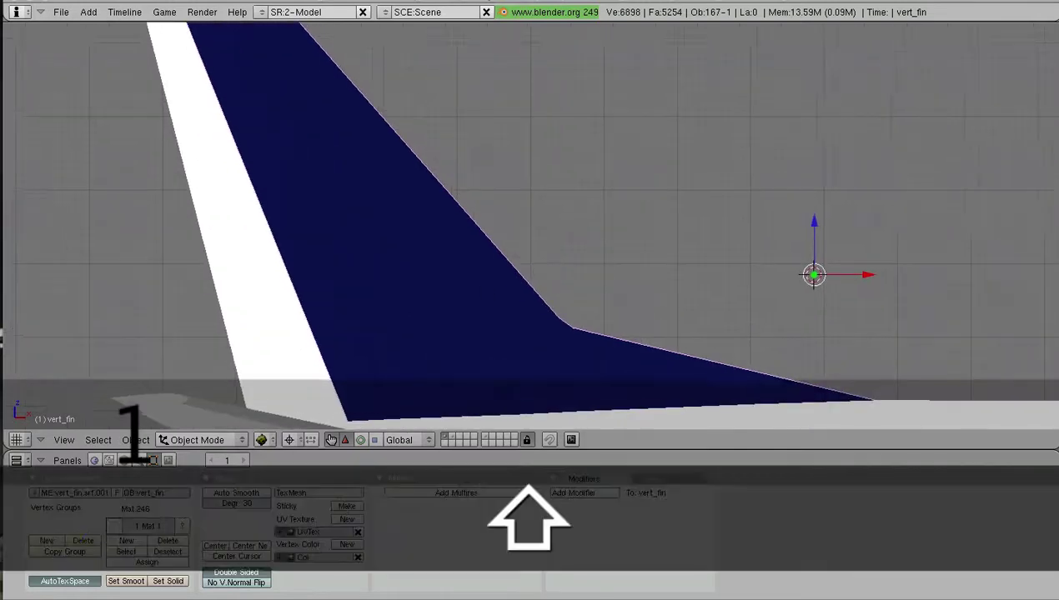
{"action": "middle_click_drag", "start_coordinate": [443, 304], "coordinate": [490, 367], "text": "shift"}
{"action": "left_click", "coordinate": [201, 439]}
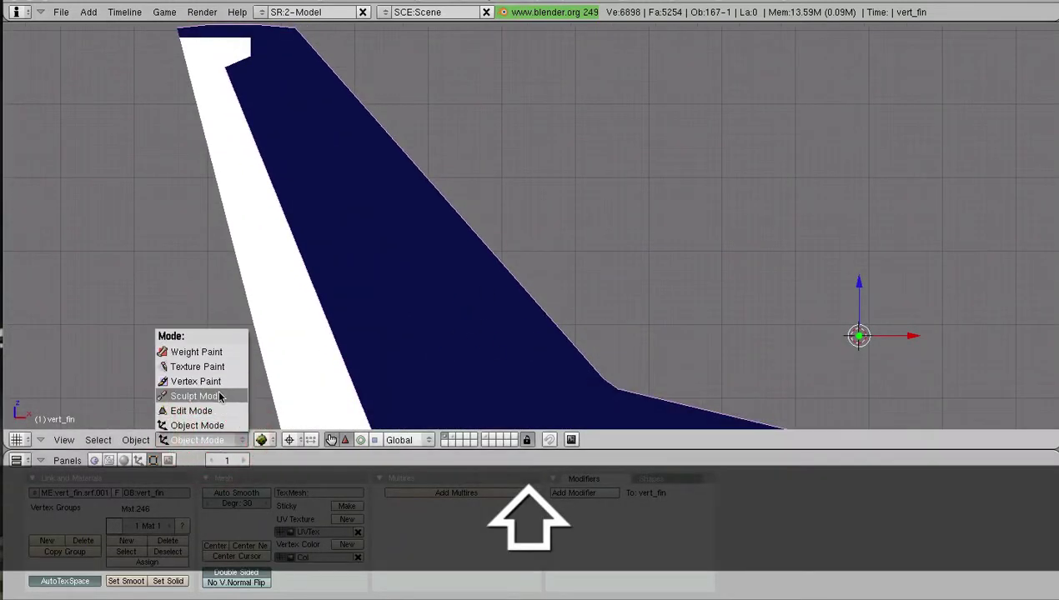
{"action": "scroll", "coordinate": [634, 269], "scroll_direction": "down", "scroll_amount": 2}
{"action": "middle_click_drag", "start_coordinate": [762, 232], "coordinate": [355, 229]}
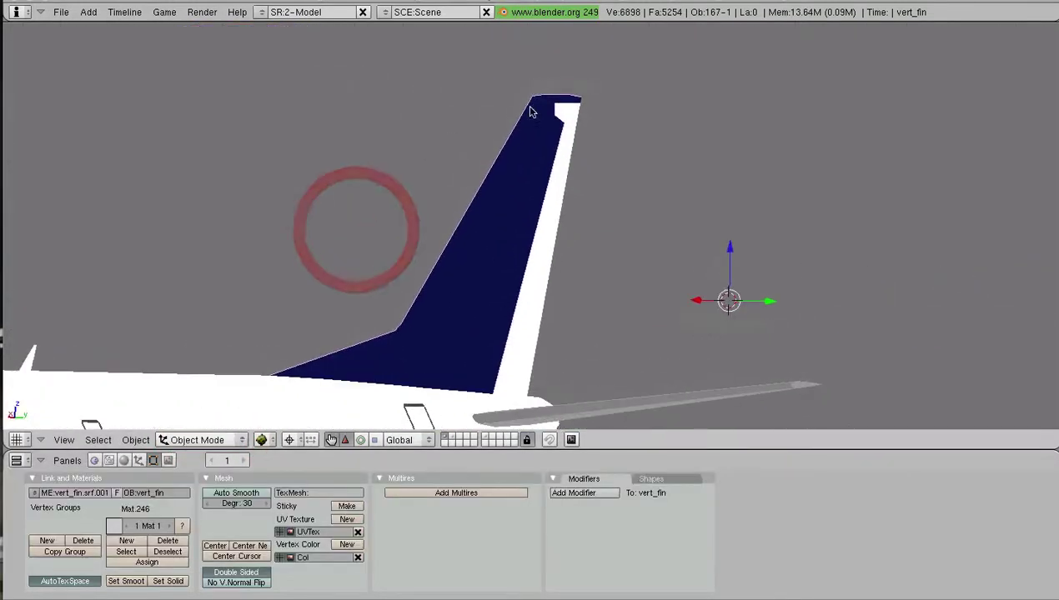
- Switch the vertical fin back to Vertex Paint mode to work on the base of its leading edge
{"action": "left_click", "coordinate": [197, 439]}
{"action": "left_click", "coordinate": [208, 380]}
{"action": "middle_click_drag", "start_coordinate": [207, 380], "coordinate": [809, 260]}
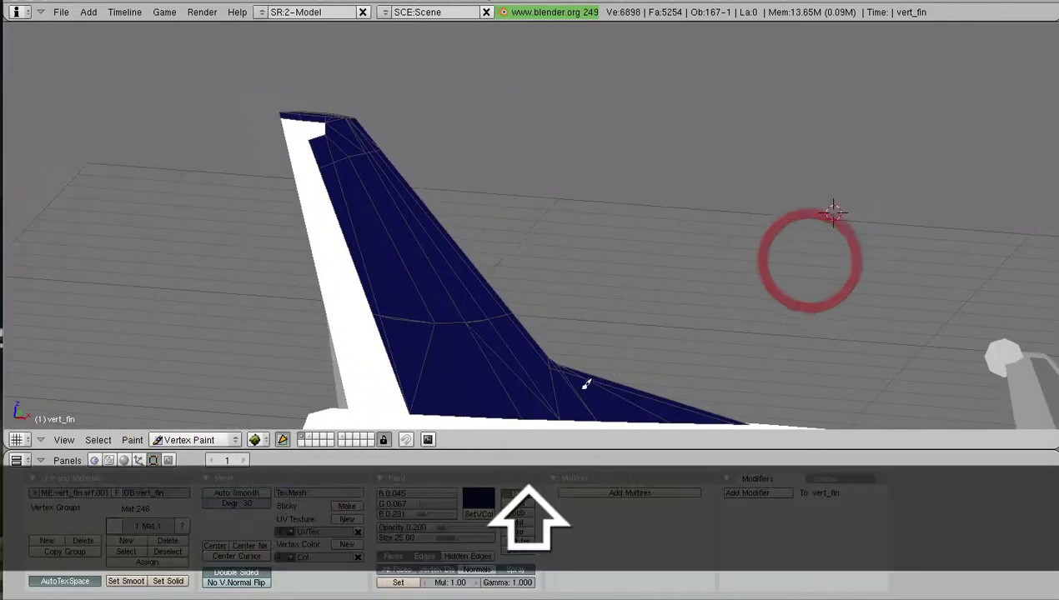
{"action": "middle_click_drag", "start_coordinate": [586, 383], "coordinate": [539, 260], "text": "shift"}
{"action": "scroll", "coordinate": [536, 263], "scroll_direction": "up", "scroll_amount": 2}
{"action": "scroll", "coordinate": [523, 315], "scroll_direction": "up", "scroll_amount": 1}
{"action": "scroll", "coordinate": [522, 316], "scroll_direction": "up", "scroll_amount": 2}
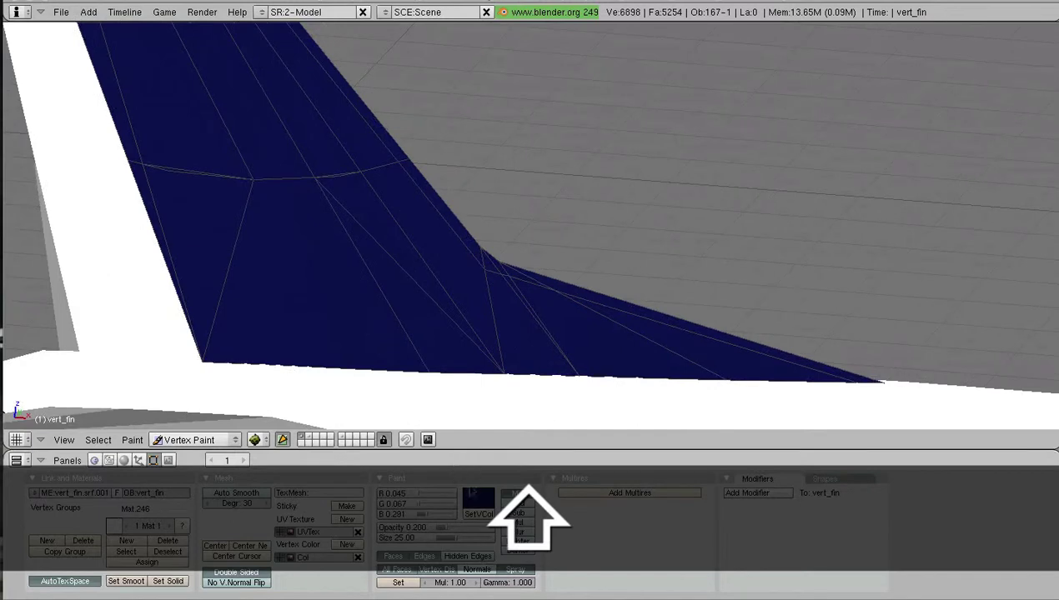
- Set the vertex paint colour to a light grey-white with R, G and B each at 0.9
{"action": "left_click", "coordinate": [478, 501]}
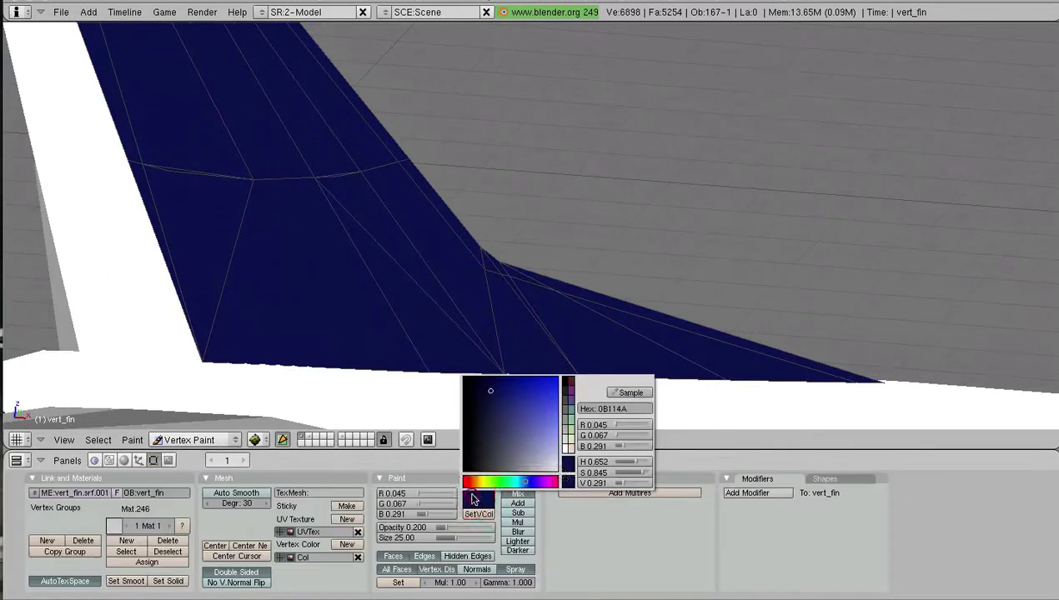
{"action": "left_click", "coordinate": [565, 446]}
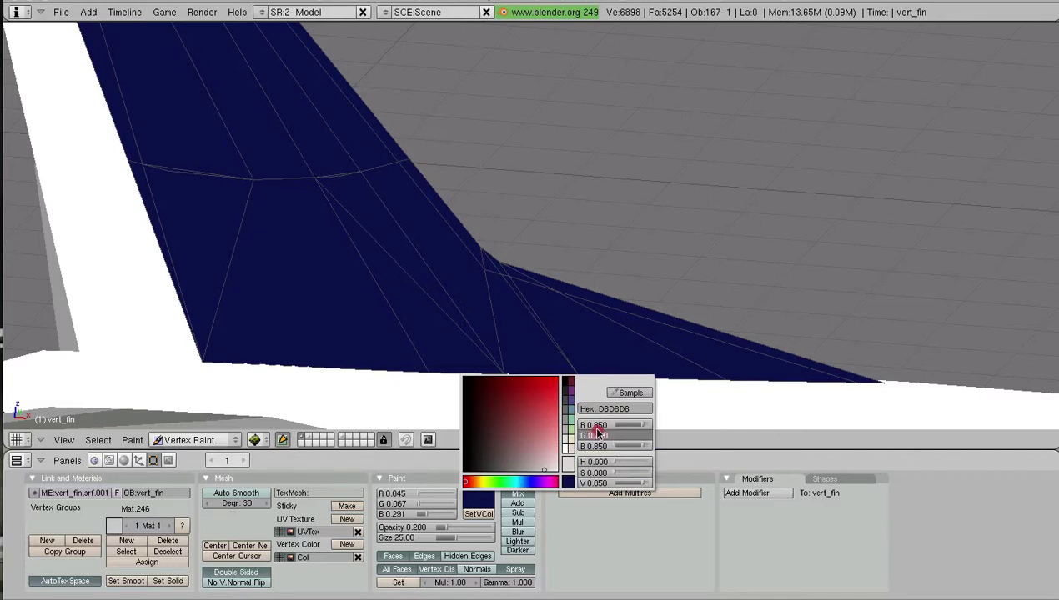
{"action": "left_click", "coordinate": [595, 426]}
{"action": "type", "text": "9"}
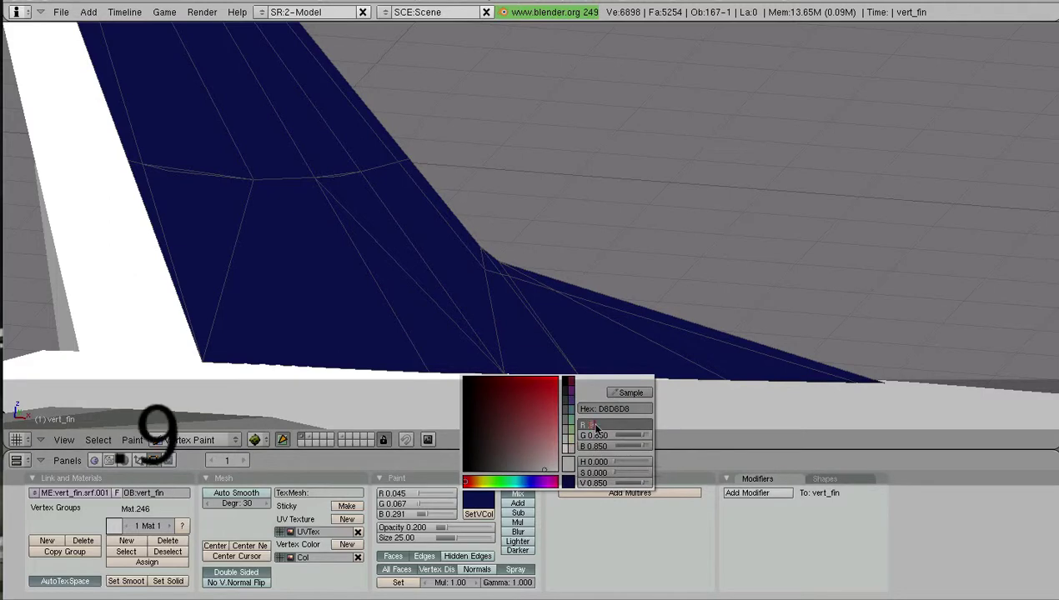
{"action": "key", "text": "Return"}
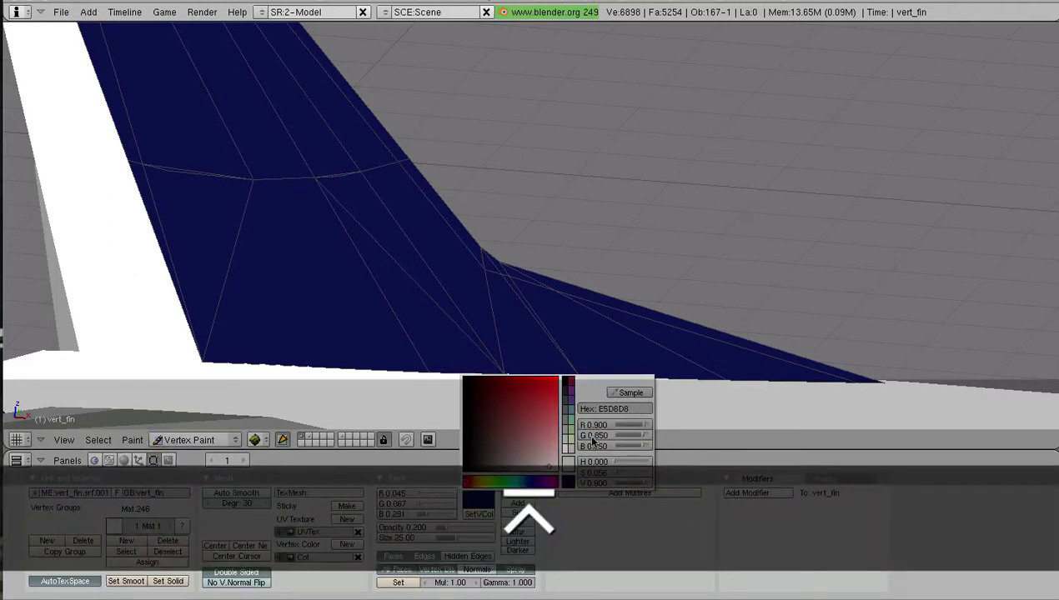
{"action": "left_click", "coordinate": [593, 435]}
{"action": "type", "text": "9"}
{"action": "key", "text": "Return"}
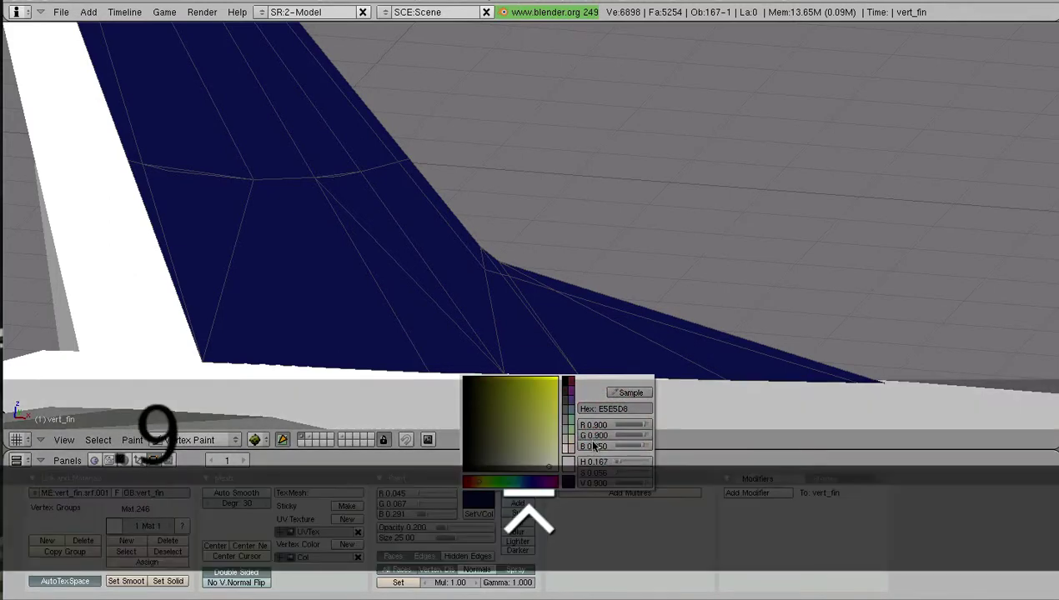
{"action": "left_click", "coordinate": [595, 446]}
{"action": "type", "text": "9"}
{"action": "key", "text": "Return"}
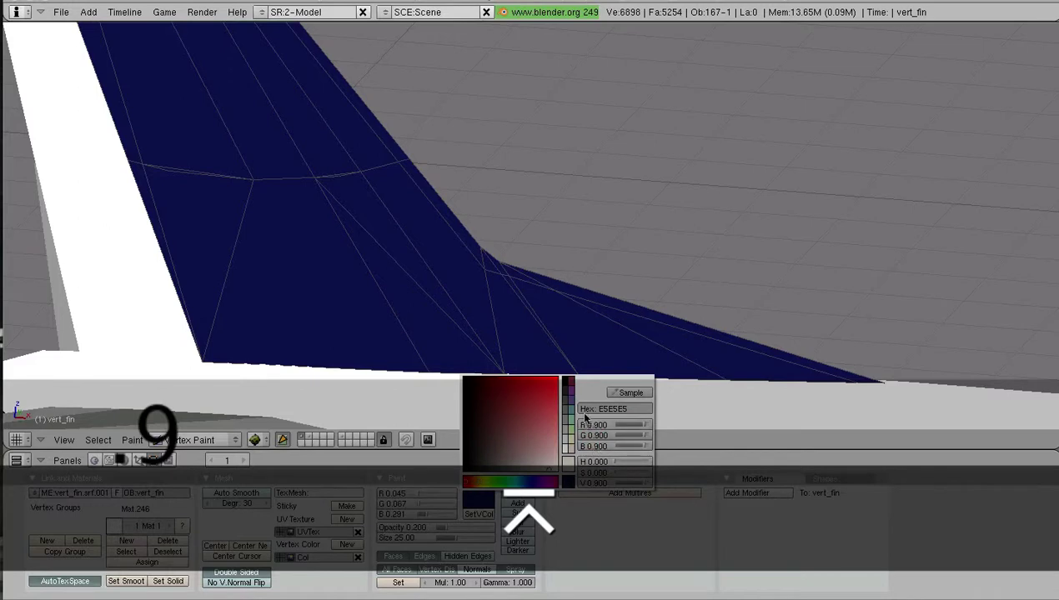
- Select the narrow leading-edge faces from the fin's low forward fillet, around the bend and up the main slope
{"action": "left_click", "coordinate": [580, 279]}
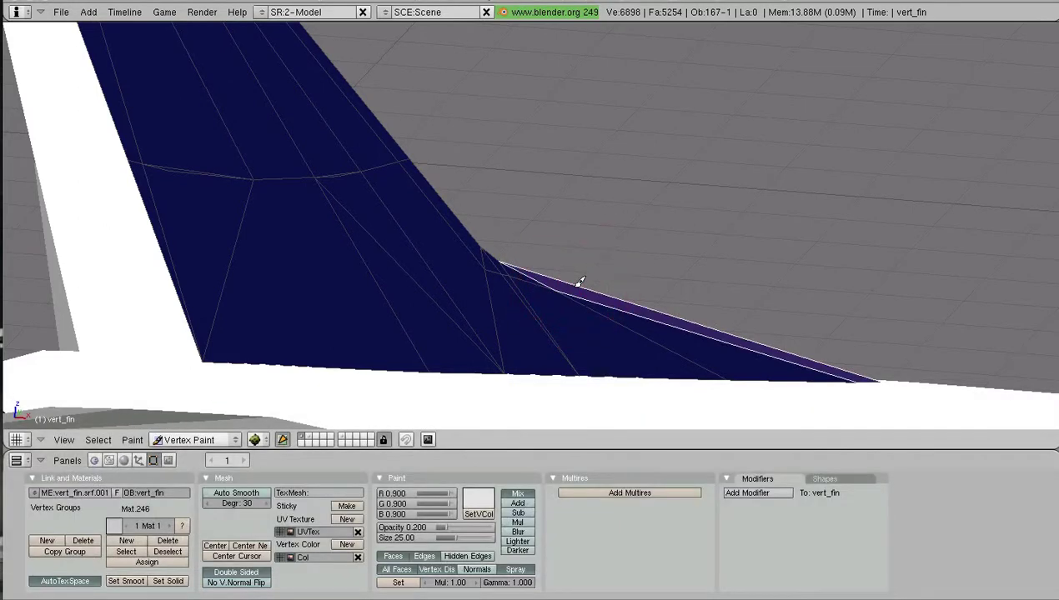
{"action": "key", "text": "shift"}
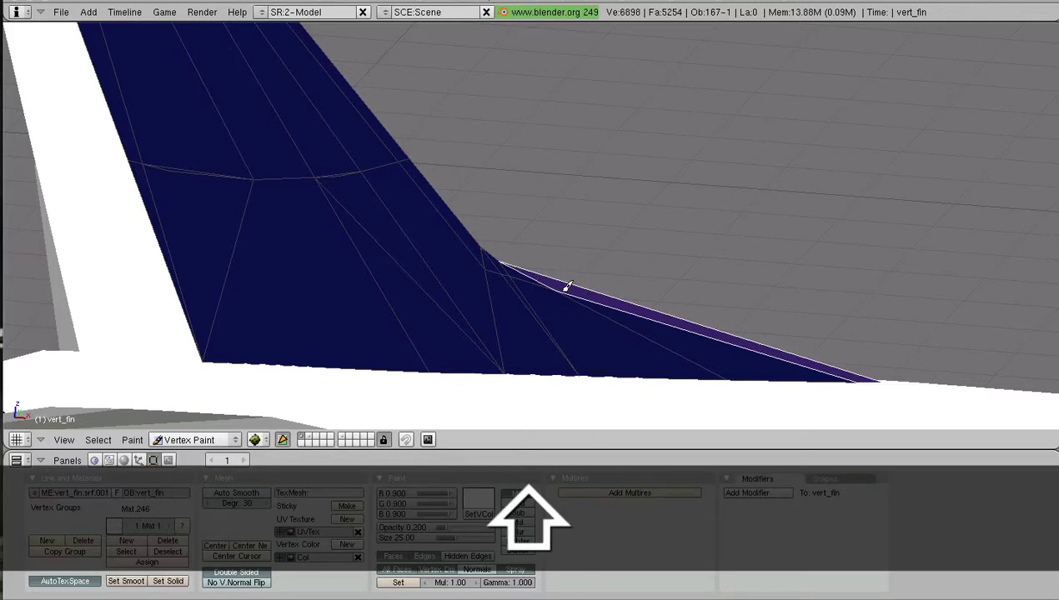
{"action": "right_click", "coordinate": [511, 270], "text": "shift"}
{"action": "right_click", "coordinate": [492, 249], "text": "shift"}
{"action": "right_click", "coordinate": [465, 238], "text": "shift"}
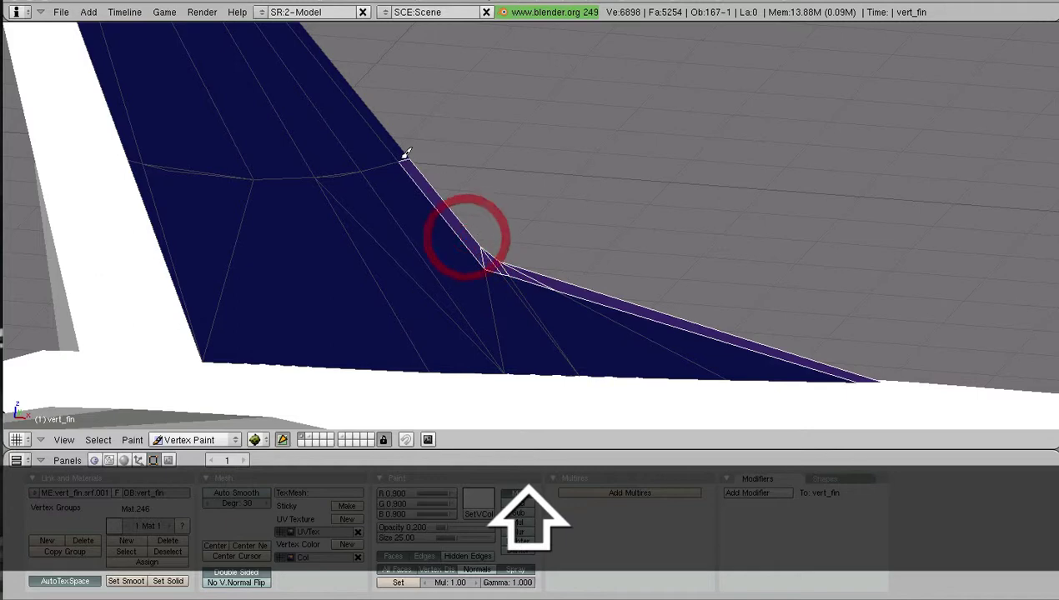
{"action": "right_click", "coordinate": [398, 156], "text": "shift"}
- Extend the leading-edge face selection up the fin's main slope and around its upper corner at the tip
{"action": "middle_click_drag", "start_coordinate": [400, 131], "coordinate": [719, 436], "text": "shift"}
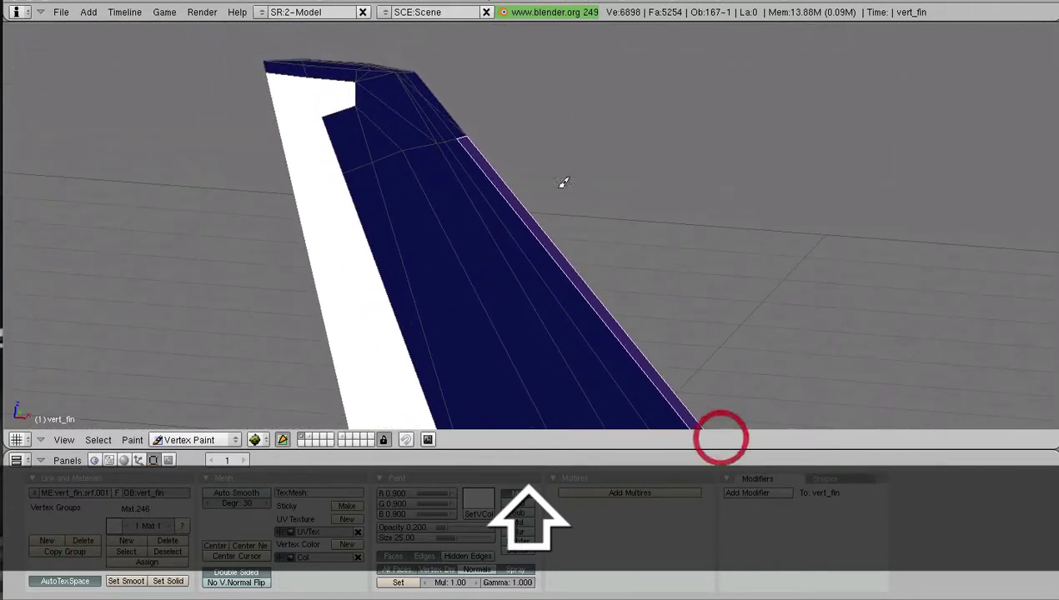
{"action": "right_click", "coordinate": [447, 124], "text": "shift"}
{"action": "right_click", "coordinate": [438, 105], "text": "shift"}
{"action": "scroll", "coordinate": [436, 104], "scroll_direction": "down", "scroll_amount": 3}
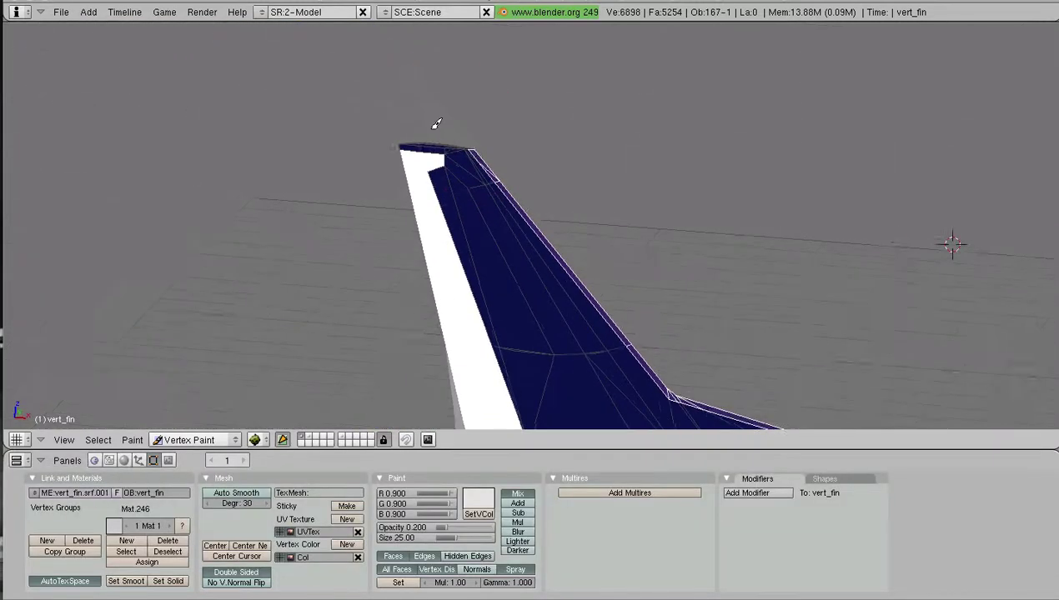
{"action": "middle_click_drag", "start_coordinate": [445, 174], "coordinate": [533, 183]}
{"action": "scroll", "coordinate": [559, 222], "scroll_direction": "up", "scroll_amount": 6}
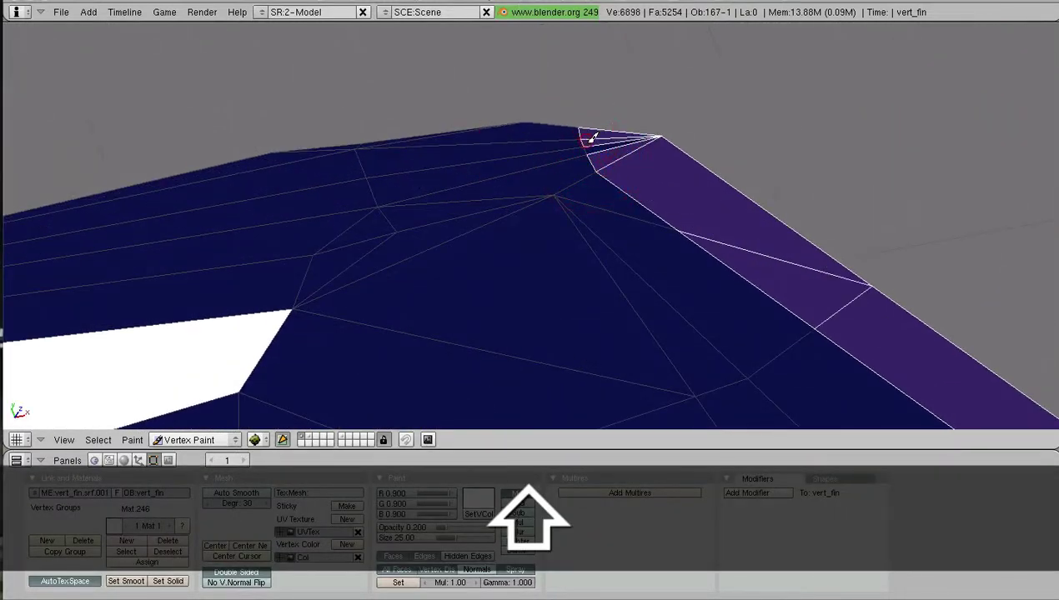
{"action": "scroll", "coordinate": [530, 171], "scroll_direction": "down", "scroll_amount": 4}
- Add the matching narrow leading-edge faces on the fin's opposite side, from the tip down the slope, around the bend and along the fillet
{"action": "middle_click_drag", "start_coordinate": [529, 170], "coordinate": [414, 307]}
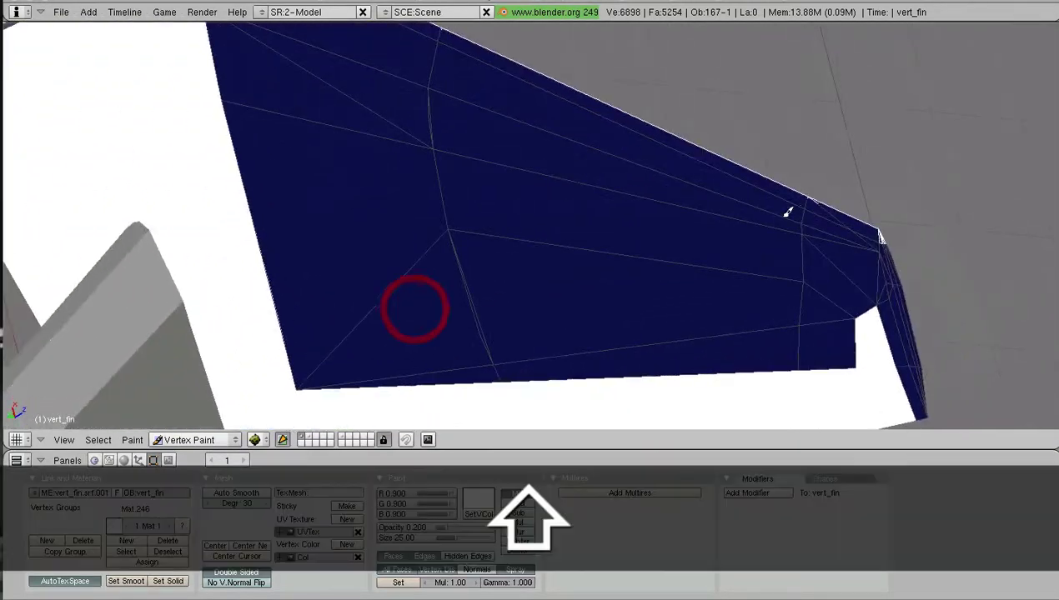
{"action": "right_click", "coordinate": [851, 221], "text": "shift"}
{"action": "right_click", "coordinate": [816, 209], "text": "shift"}
{"action": "right_click", "coordinate": [667, 137], "text": "shift"}
{"action": "middle_click_drag", "start_coordinate": [560, 123], "coordinate": [816, 277], "text": "shift"}
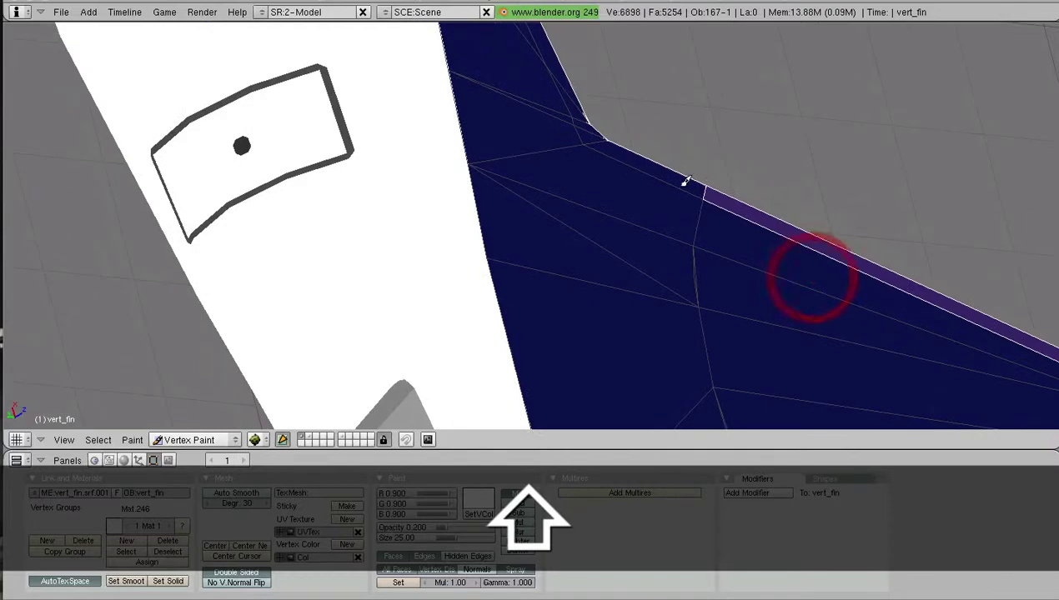
{"action": "right_click", "coordinate": [653, 170], "text": "shift"}
{"action": "right_click", "coordinate": [582, 137], "text": "shift"}
{"action": "right_click", "coordinate": [584, 122], "text": "shift"}
{"action": "right_click", "coordinate": [579, 109], "text": "shift"}
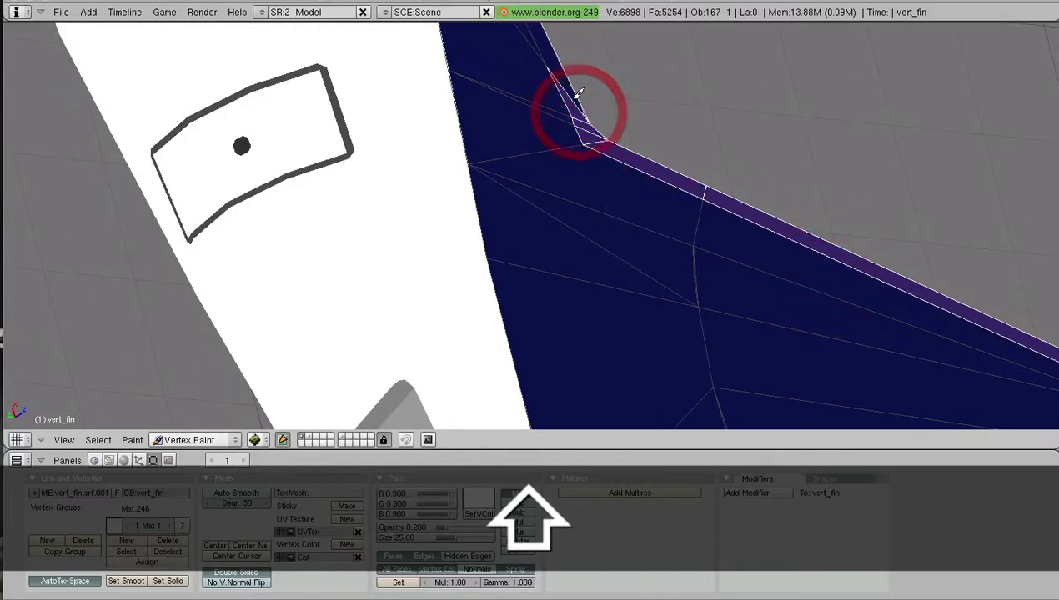
{"action": "mouse_move", "coordinate": [578, 96]}
{"action": "middle_mouse_down", "text": "shift"}
{"action": "mouse_move", "coordinate": [719, 347]}
{"action": "mouse_move", "coordinate": [672, 307]}
{"action": "mouse_move", "coordinate": [442, 253]}
{"action": "middle_mouse_up", "text": "shift"}
- Fill the selected leading-edge faces with the light grey-white vertex colour, deselect everything and return the fin to Object Mode
{"action": "scroll", "coordinate": [719, 347], "scroll_direction": "down", "scroll_amount": 4}
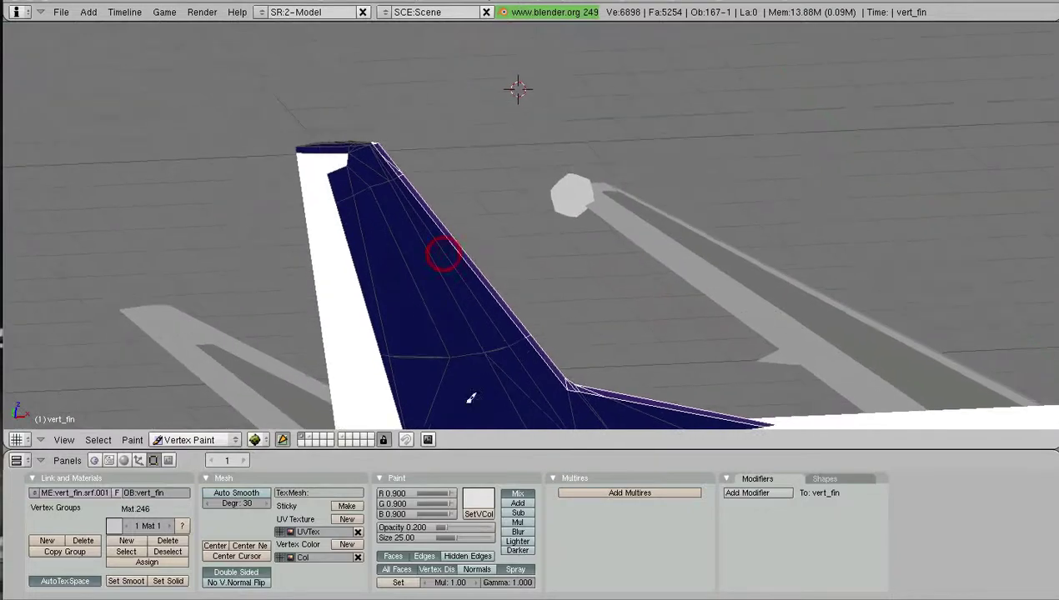
{"action": "left_click", "coordinate": [481, 513]}
{"action": "scroll", "coordinate": [655, 221], "scroll_direction": "down", "scroll_amount": 3}
{"action": "key", "text": "a"}
{"action": "middle_click_drag", "start_coordinate": [638, 236], "coordinate": [513, 217]}
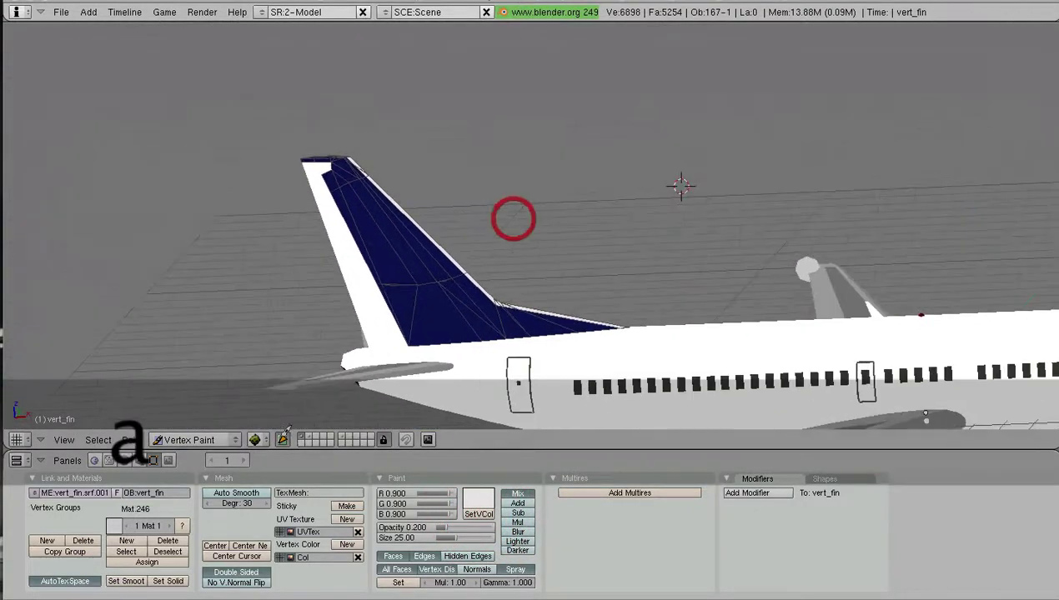
{"action": "left_click", "coordinate": [224, 437]}
{"action": "left_click", "coordinate": [224, 428]}
{"action": "middle_click_drag", "start_coordinate": [365, 346], "coordinate": [379, 248], "text": "shift"}
{"action": "key", "text": "a"}
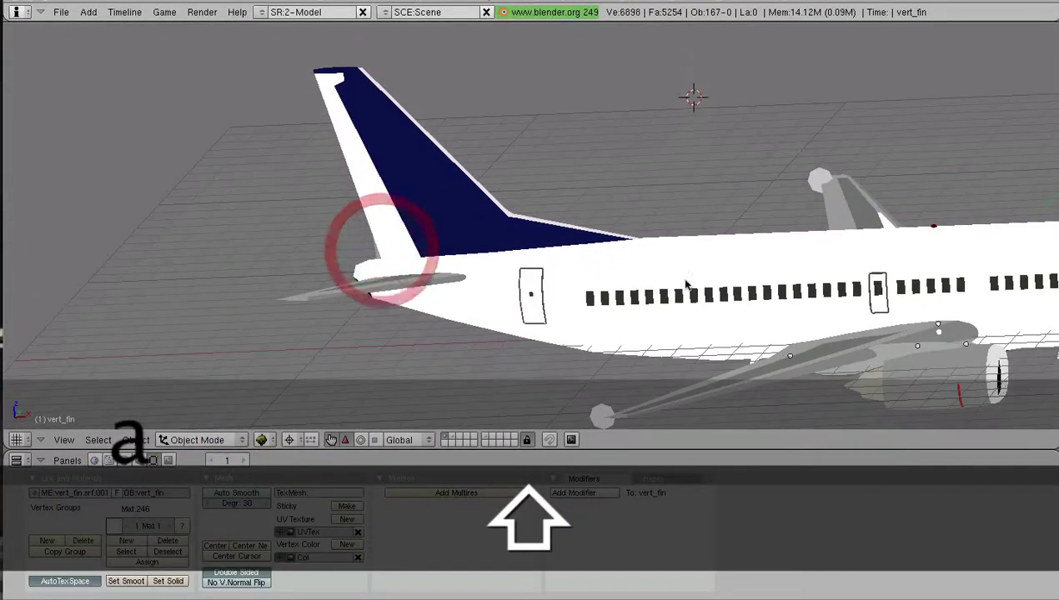
- Select the white rudder behind the fin and check its colour in the Lufthansa reference photo in the browser, returning to Blender
{"action": "middle_click_drag", "start_coordinate": [685, 283], "coordinate": [660, 317]}
{"action": "scroll", "coordinate": [660, 314], "scroll_direction": "up", "scroll_amount": 4}
{"action": "middle_click_drag", "start_coordinate": [449, 232], "coordinate": [634, 303]}
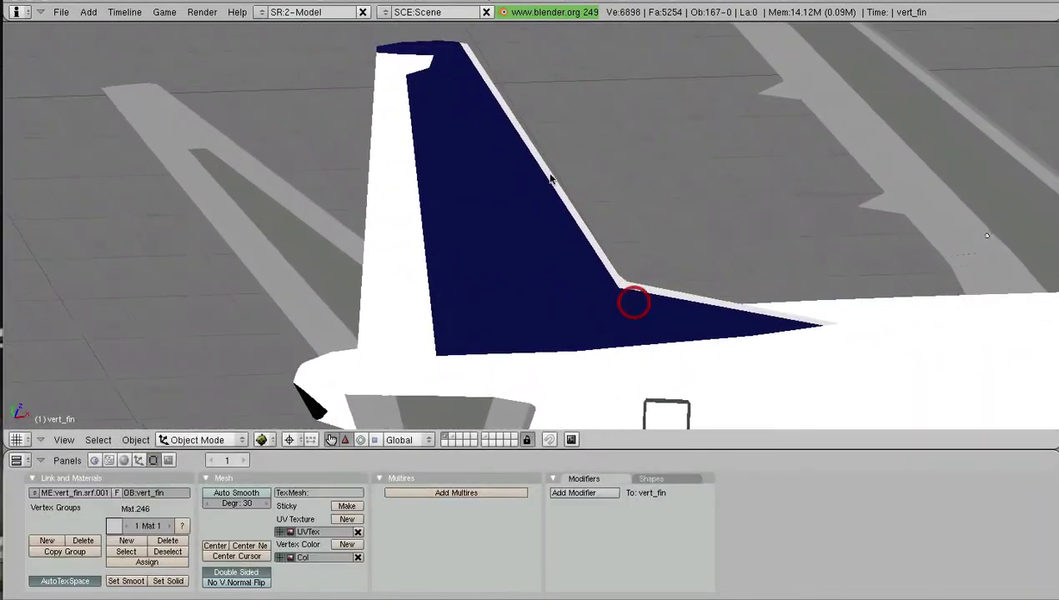
{"action": "right_click", "coordinate": [384, 125]}
{"action": "scroll", "coordinate": [613, 221], "scroll_direction": "down", "scroll_amount": 3}
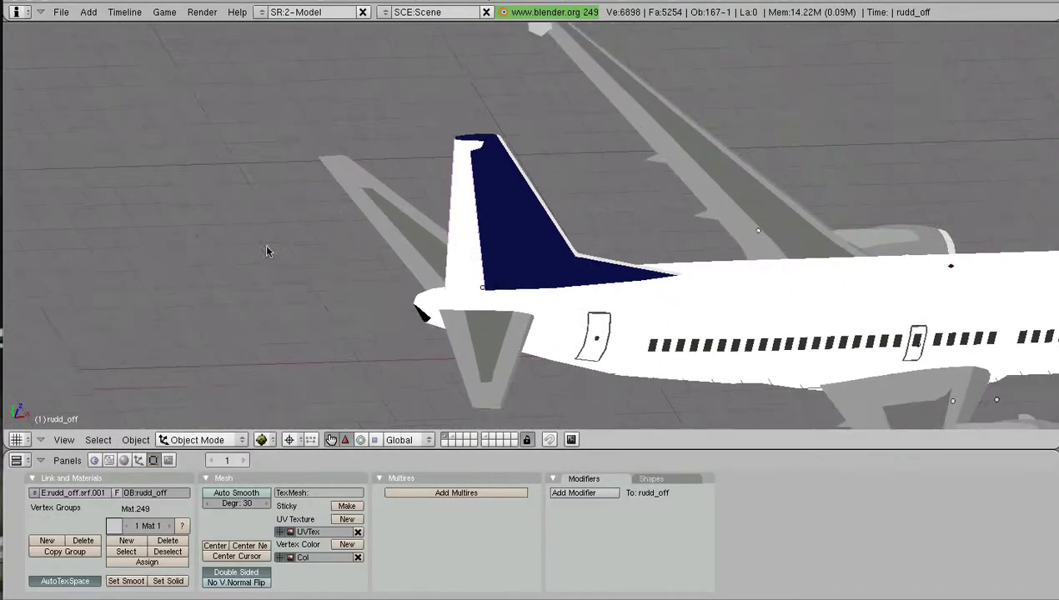
{"action": "left_click", "coordinate": [65, 590]}
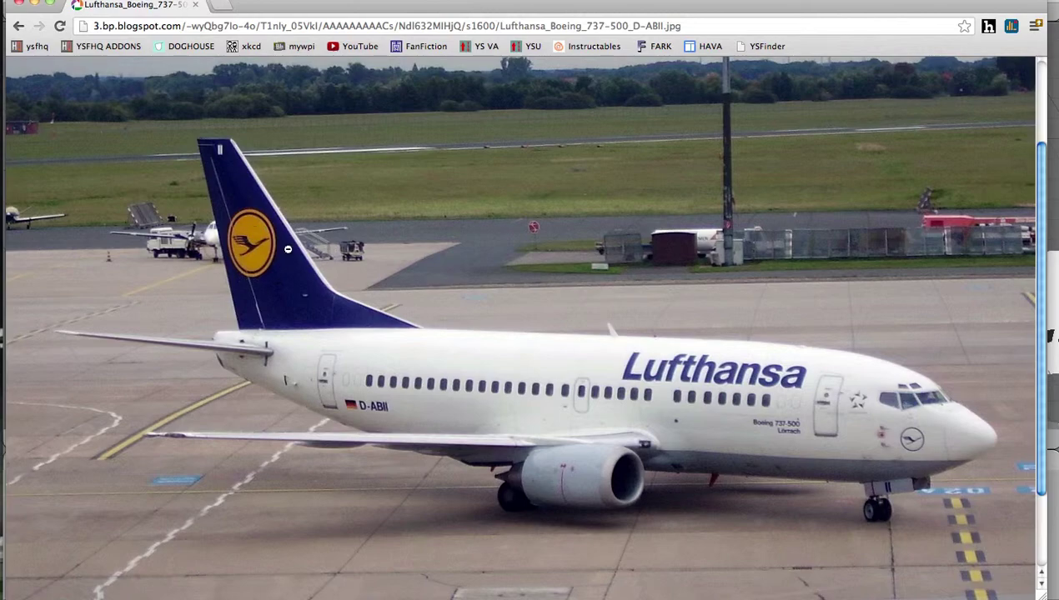
{"action": "key", "text": "super+Tab"}
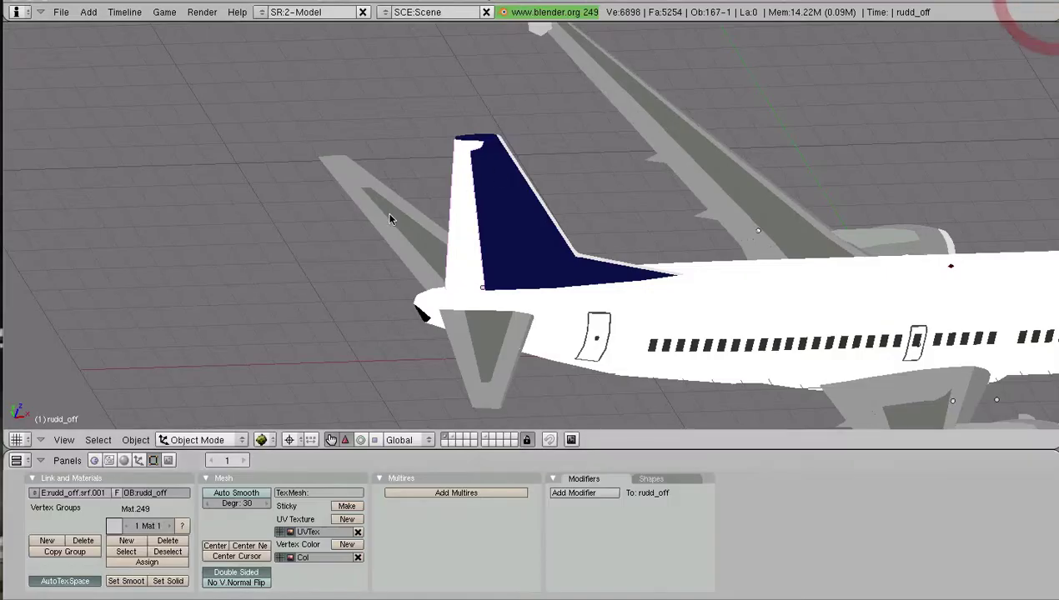
- Switch the rudder to Vertex Paint mode with all of its faces selected
{"action": "left_click", "coordinate": [188, 440]}
{"action": "left_click", "coordinate": [195, 382]}
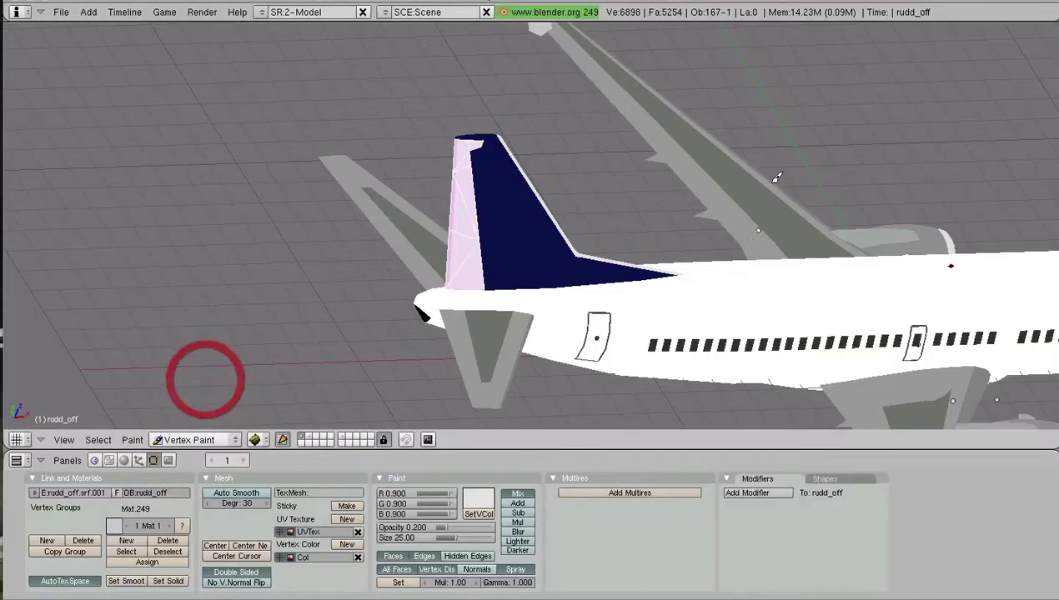
{"action": "scroll", "coordinate": [508, 208], "scroll_direction": "up", "scroll_amount": 5}
{"action": "middle_click_drag", "start_coordinate": [560, 242], "coordinate": [532, 205]}
{"action": "key", "text": "a"}
{"action": "key", "text": "a"}
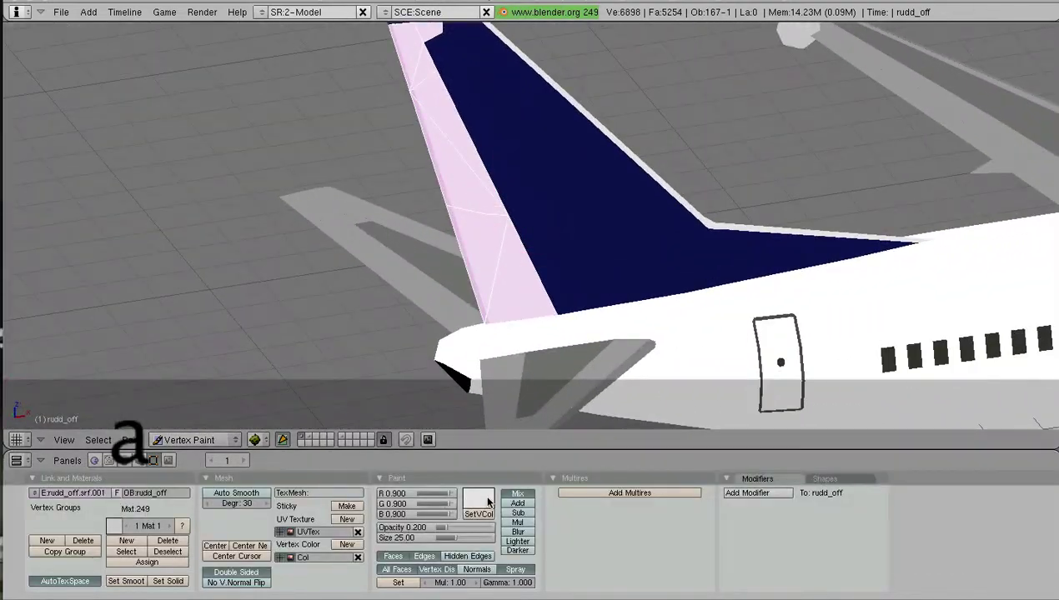
{"action": "scroll", "coordinate": [725, 219], "scroll_direction": "down", "scroll_amount": 2}
{"action": "middle_click_drag", "start_coordinate": [763, 302], "coordinate": [695, 316]}
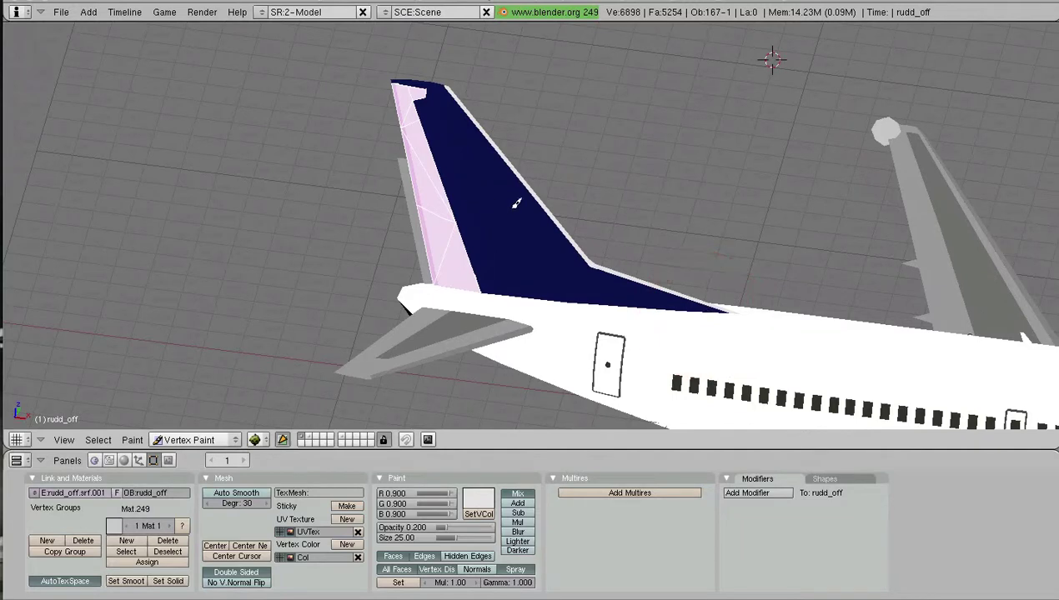
{"action": "middle_click_drag", "start_coordinate": [516, 205], "coordinate": [601, 224], "text": "shift"}
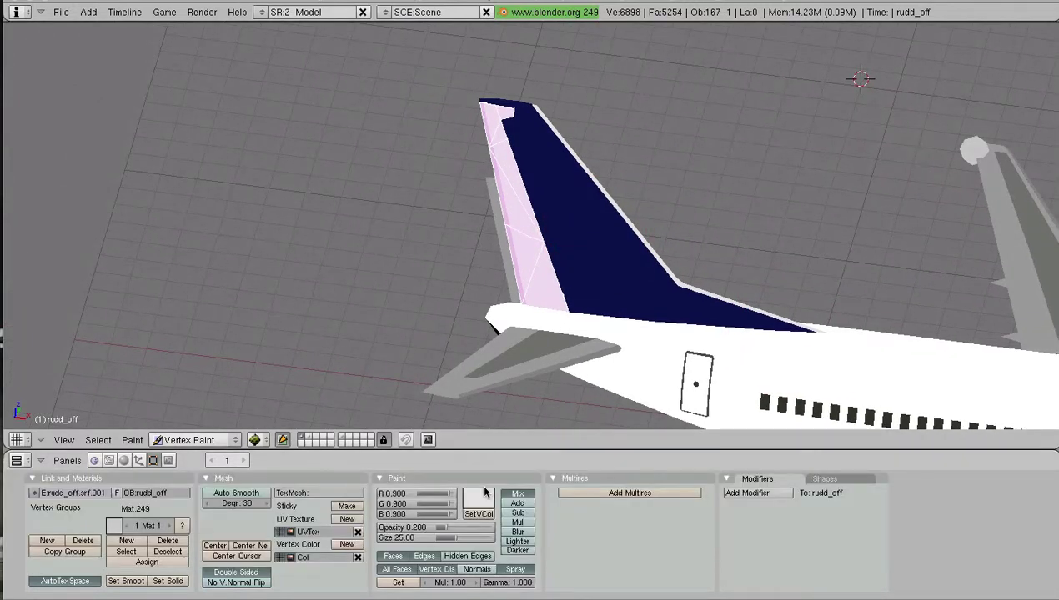
- Sample the fin's dark blue, fill all rudder faces with it, deselect them and return to Object Mode
{"action": "left_click", "coordinate": [485, 492]}
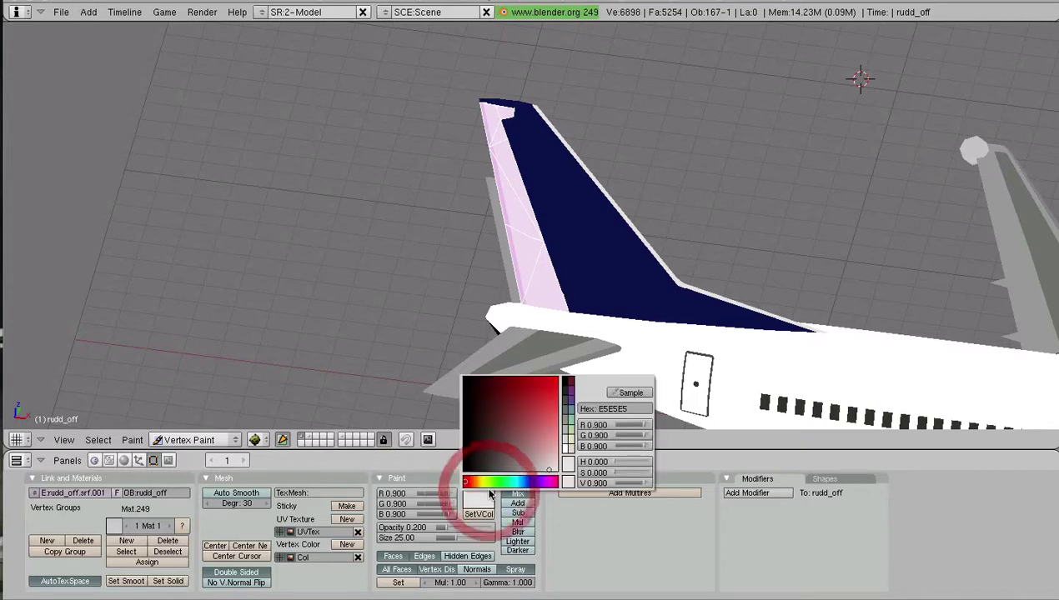
{"action": "left_click", "coordinate": [630, 394]}
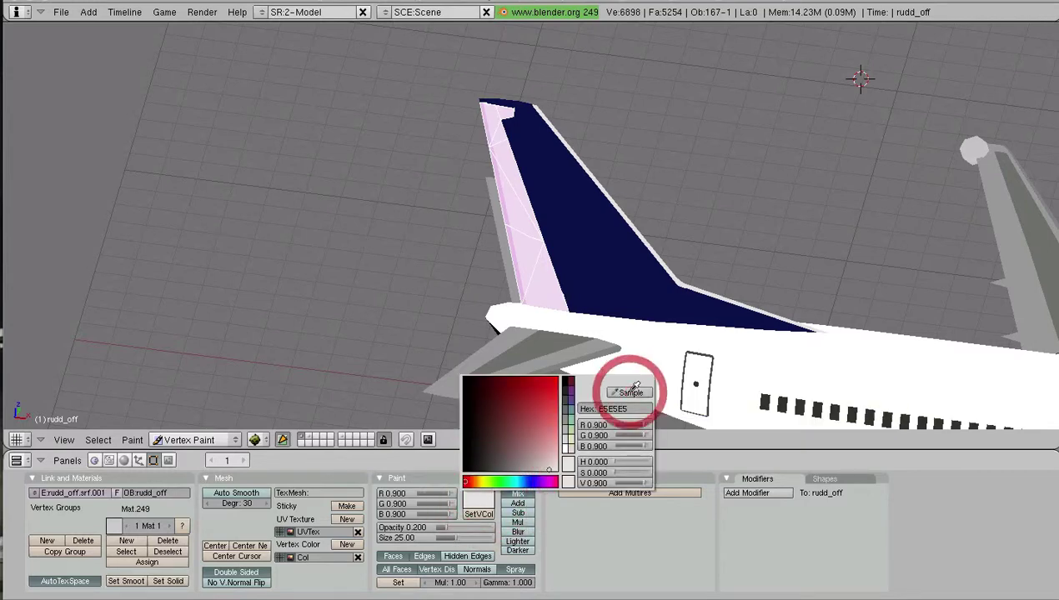
{"action": "left_click", "coordinate": [610, 248]}
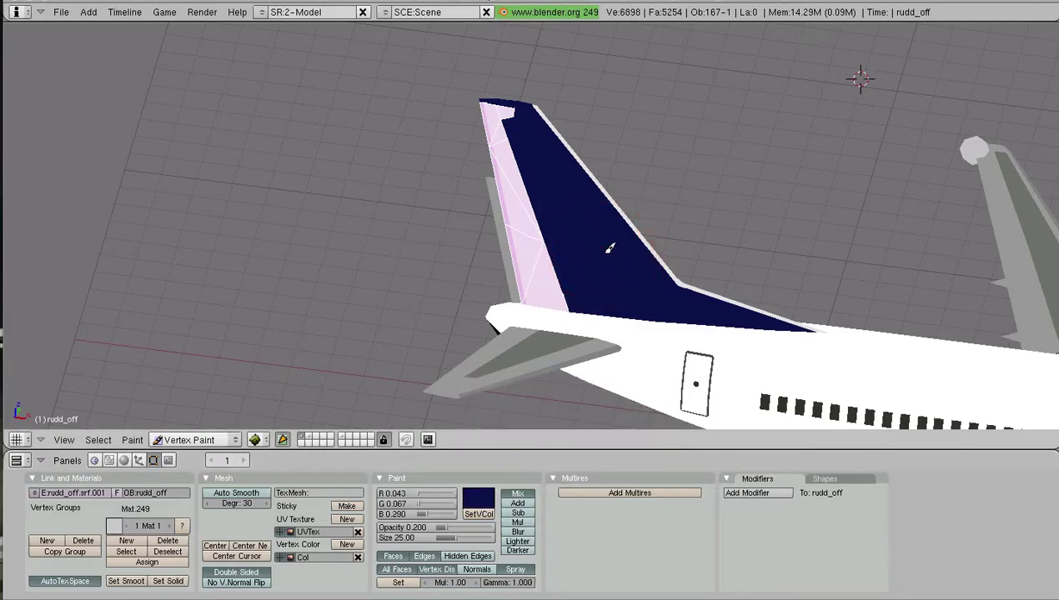
{"action": "left_click", "coordinate": [478, 515]}
{"action": "key", "text": "a"}
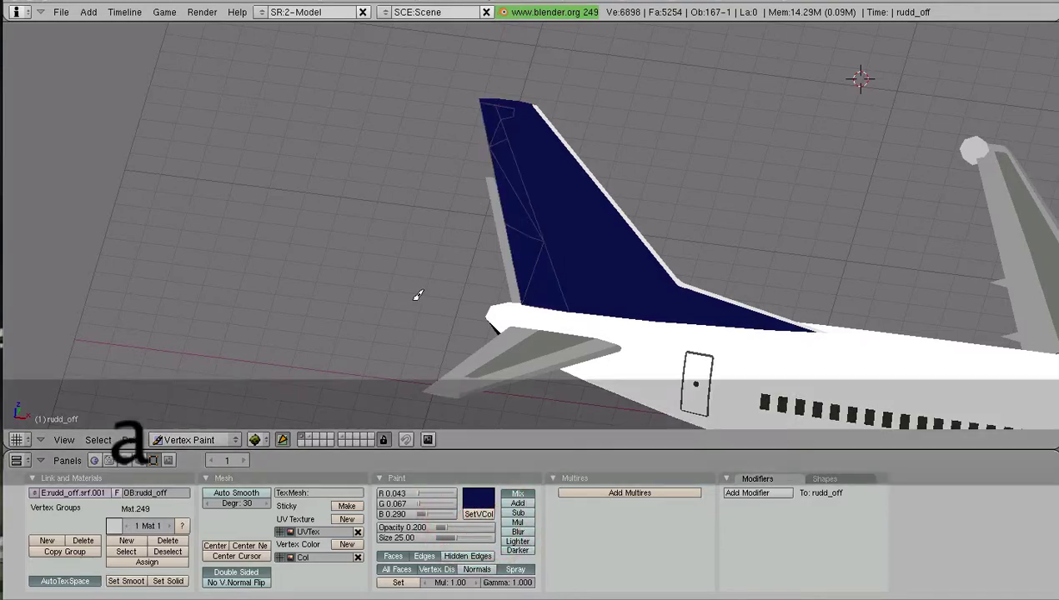
{"action": "left_click", "coordinate": [217, 435]}
{"action": "left_click", "coordinate": [208, 411]}
- Examine the whole aircraft with its dark blue tail from the front quarter and the side
{"action": "mouse_move", "coordinate": [440, 271]}
{"action": "middle_mouse_down"}
{"action": "mouse_move", "coordinate": [489, 244]}
{"action": "mouse_move", "coordinate": [492, 225]}
{"action": "mouse_move", "coordinate": [631, 215]}
{"action": "mouse_move", "coordinate": [939, 320]}
{"action": "mouse_move", "coordinate": [599, 295]}
{"action": "mouse_move", "coordinate": [380, 220]}
{"action": "middle_mouse_up"}
{"action": "scroll", "coordinate": [380, 220], "scroll_direction": "down", "scroll_amount": 3}
{"action": "middle_click_drag", "start_coordinate": [693, 246], "coordinate": [460, 150], "text": "shift"}
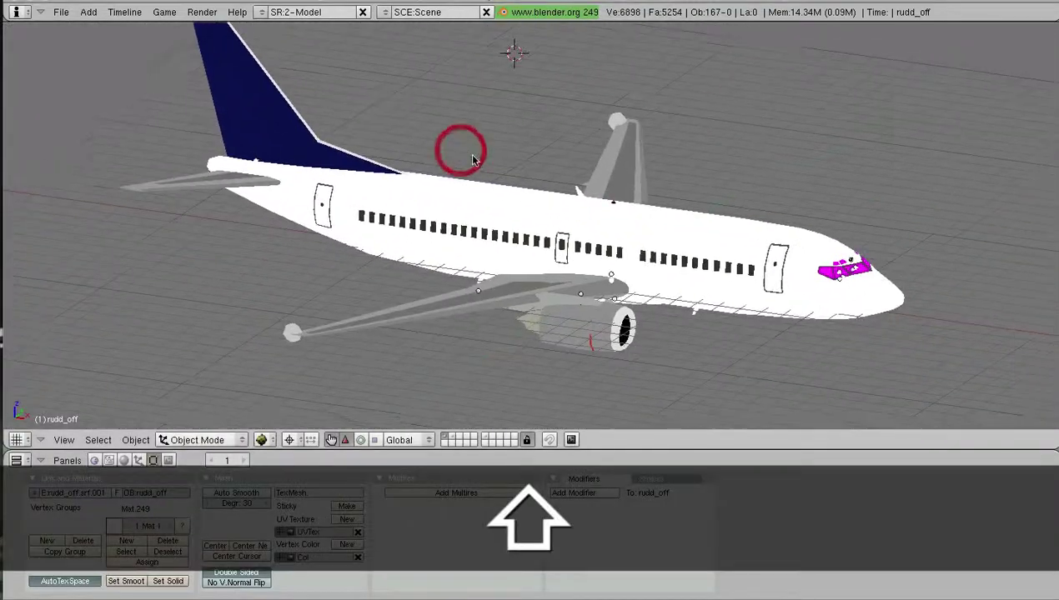
{"action": "scroll", "coordinate": [472, 155], "scroll_direction": "down", "scroll_amount": 3}
{"action": "middle_click_drag", "start_coordinate": [482, 216], "coordinate": [549, 211], "text": "shift"}
{"action": "middle_click_drag", "start_coordinate": [531, 248], "coordinate": [774, 280]}
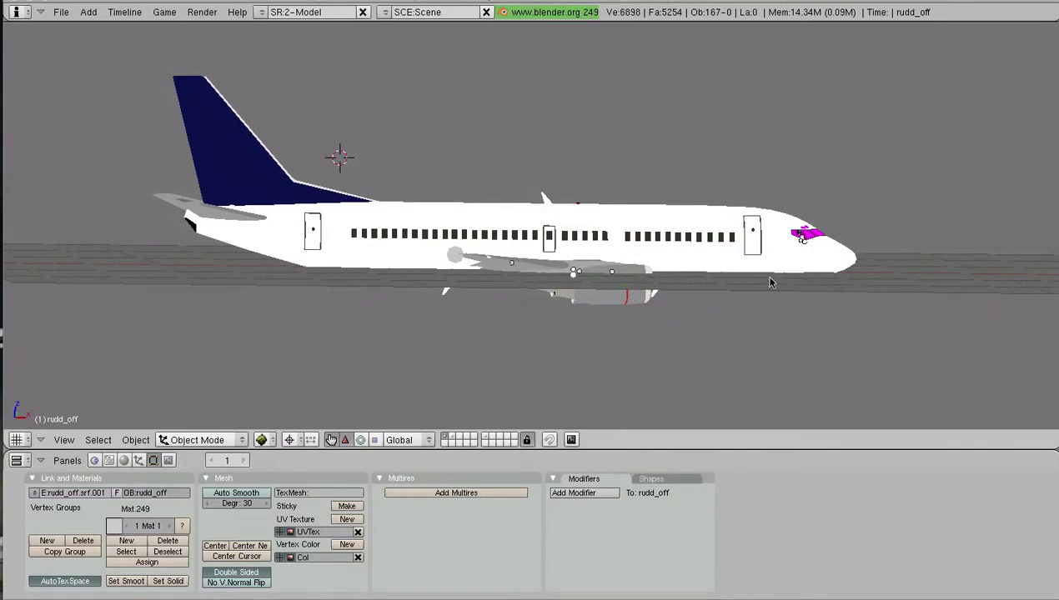
{"action": "middle_click_drag", "start_coordinate": [352, 262], "coordinate": [224, 275]}
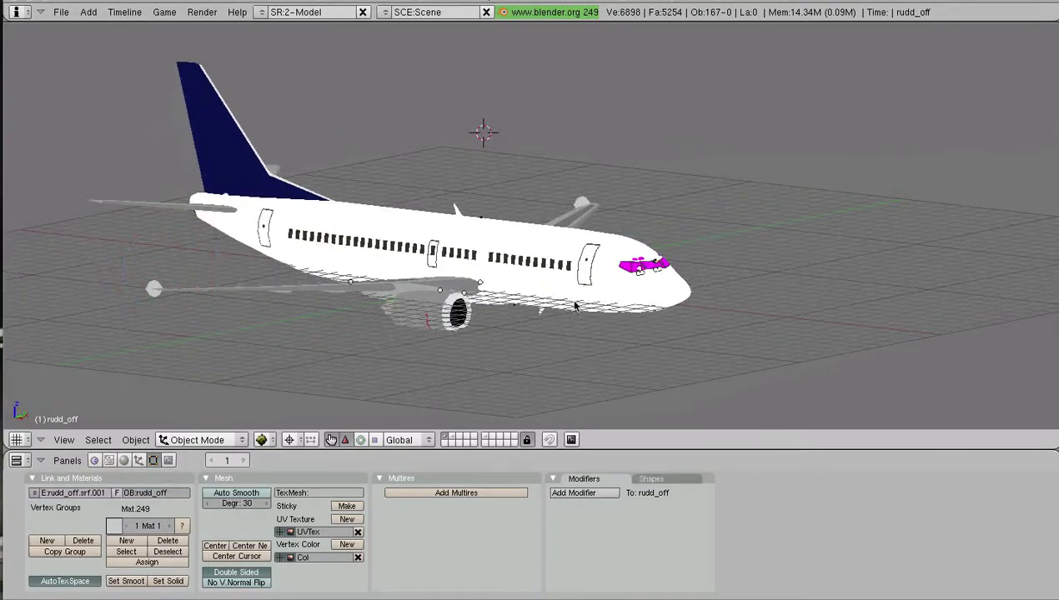
{"action": "mouse_move", "coordinate": [590, 308]}
{"action": "middle_mouse_down"}
{"action": "mouse_move", "coordinate": [484, 292]}
{"action": "mouse_move", "coordinate": [575, 302]}
{"action": "middle_mouse_up"}
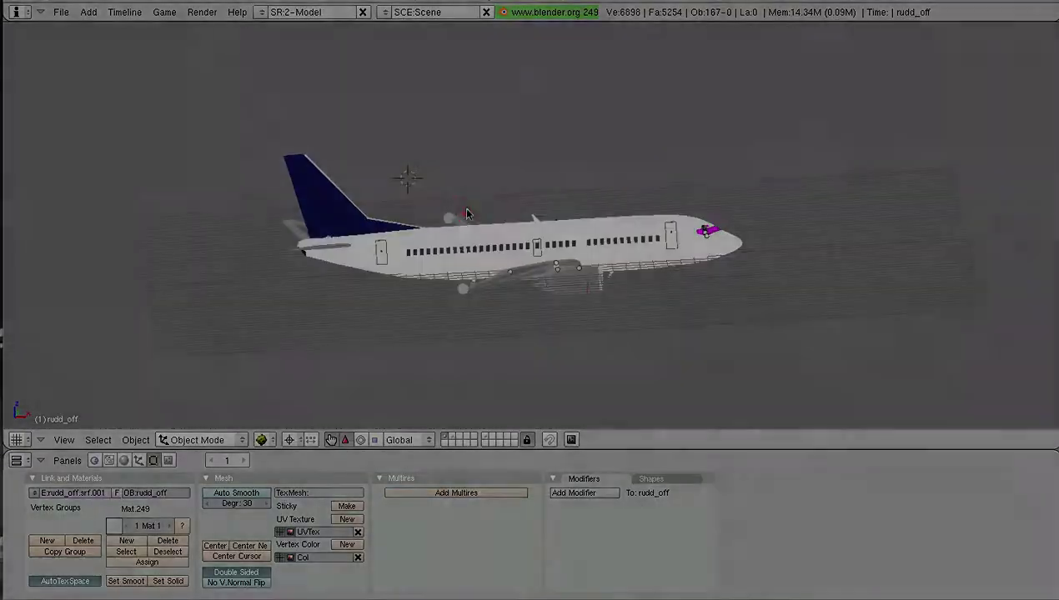